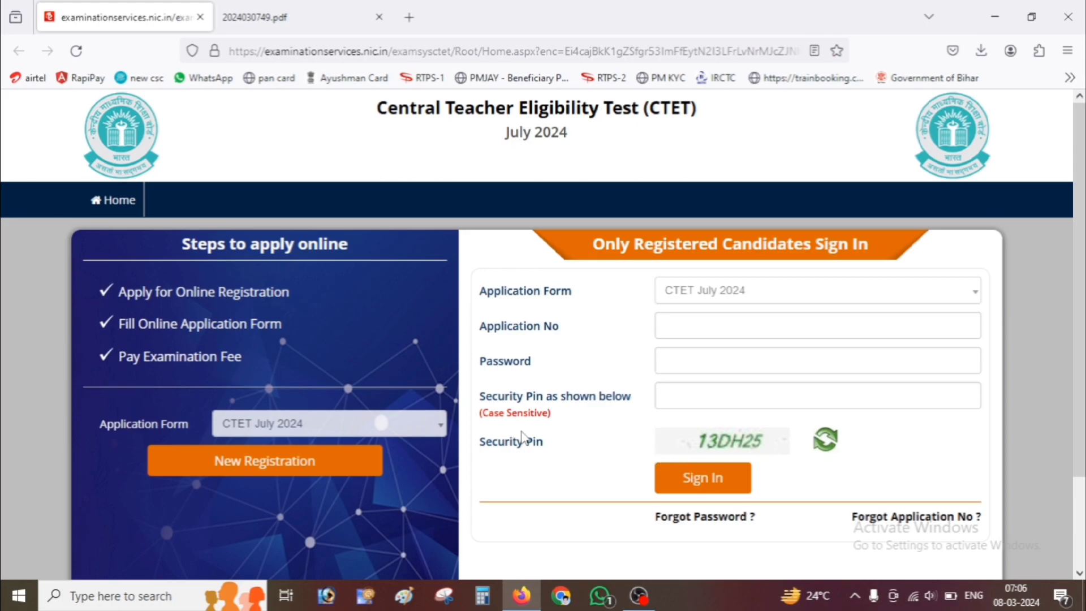
Start a new CTET July 2024 registration and accept the instructions declaration to proceed to the application form.
left_click(244, 475)
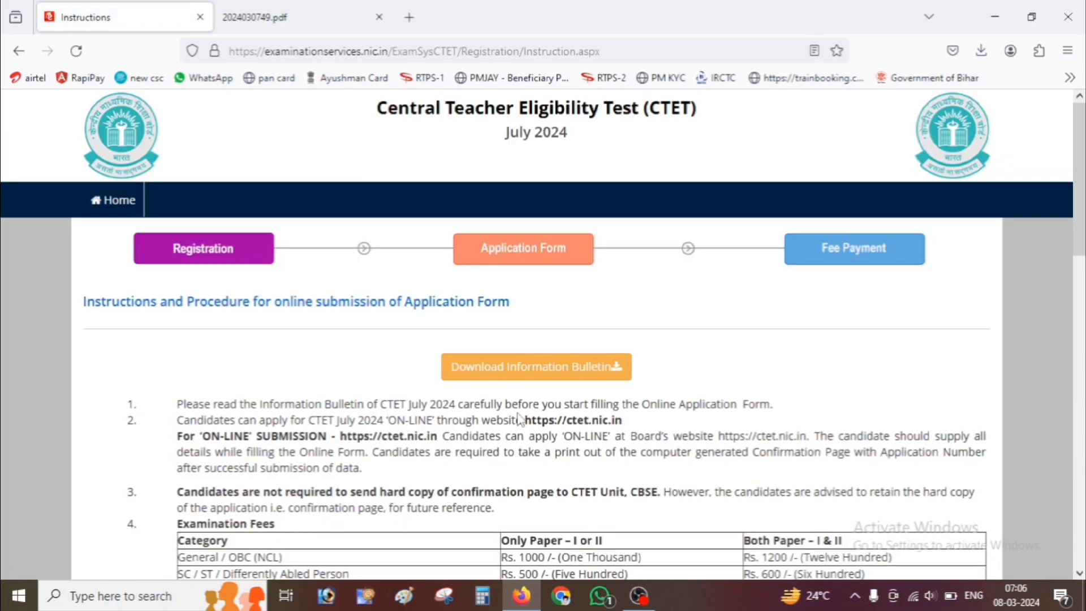
scroll(354, 399, "down", 1)
scroll(354, 400, "down", 4)
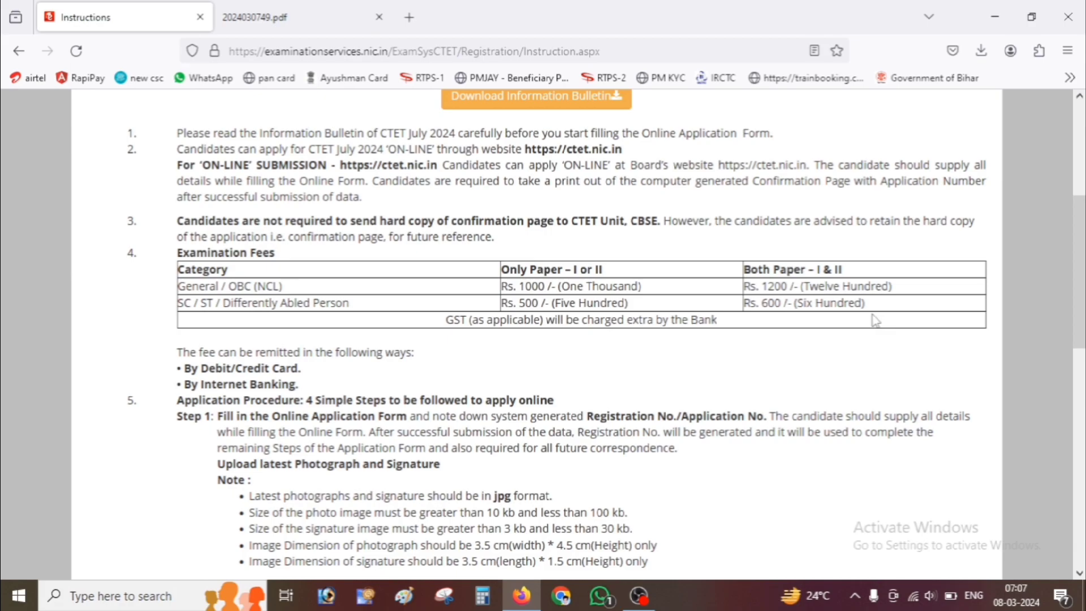
scroll(618, 343, "down", 5)
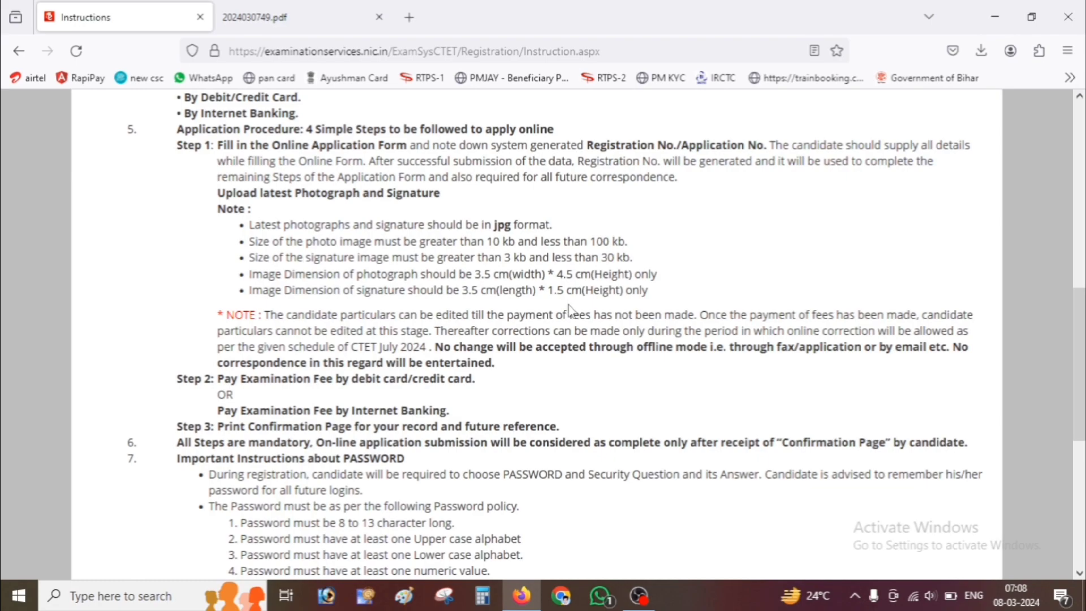
scroll(572, 310, "down", 4)
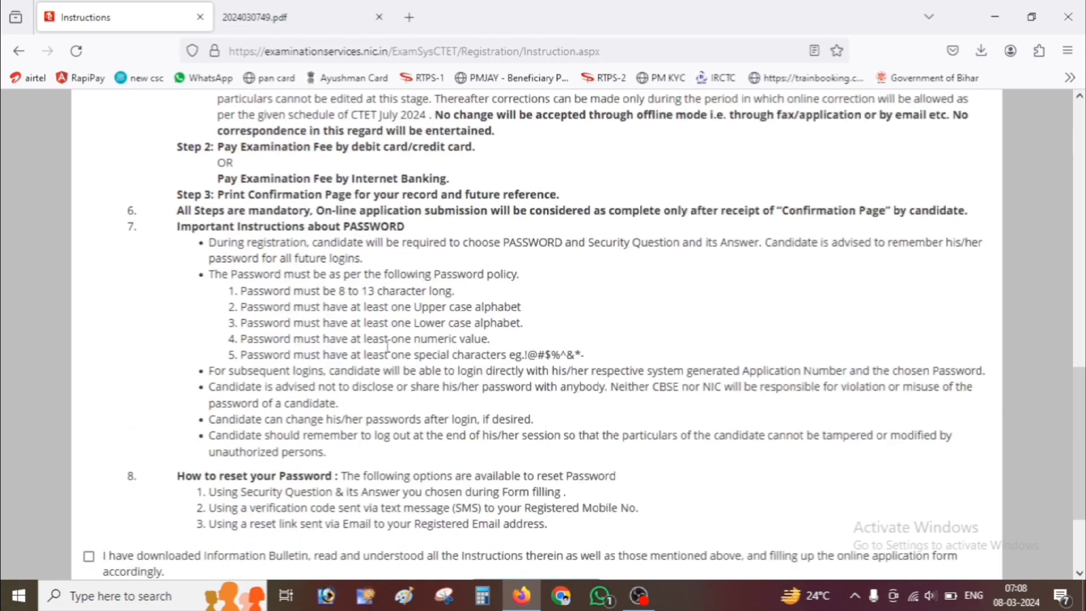
scroll(339, 368, "down", 3)
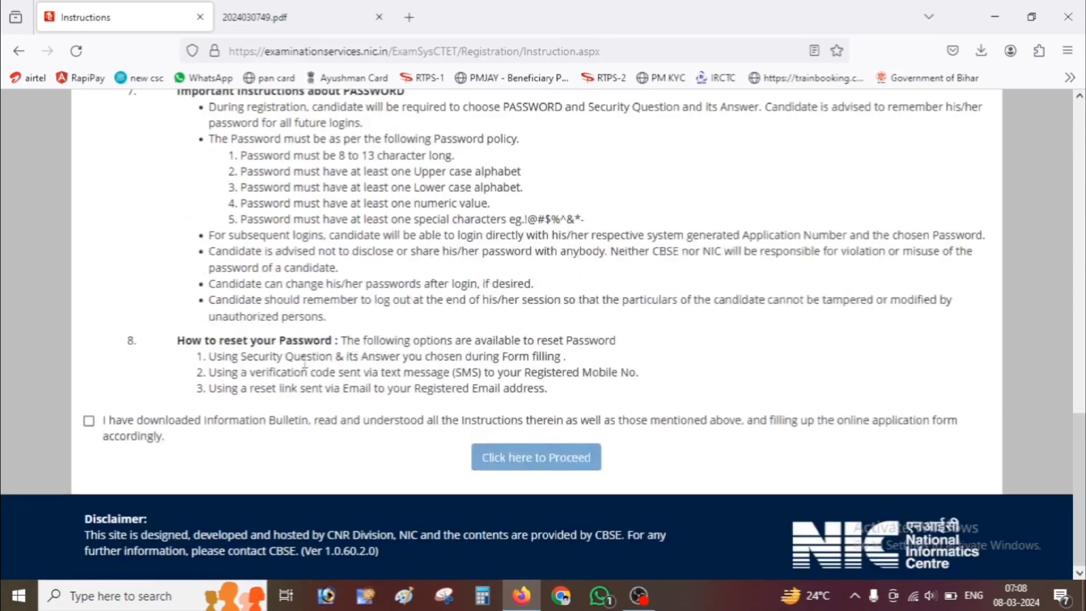
left_click(88, 420)
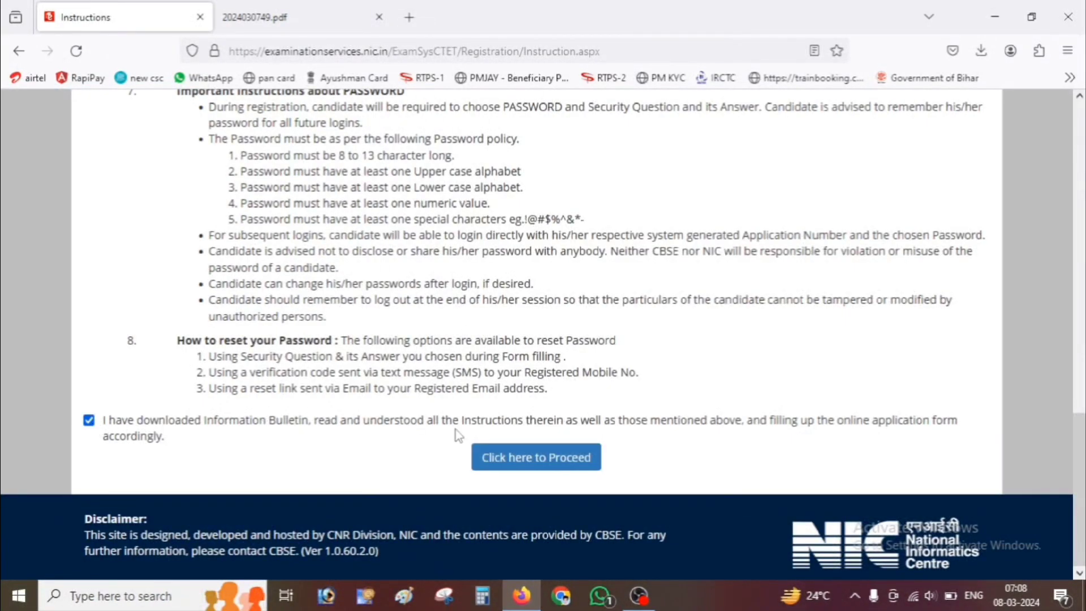
left_click(525, 467)
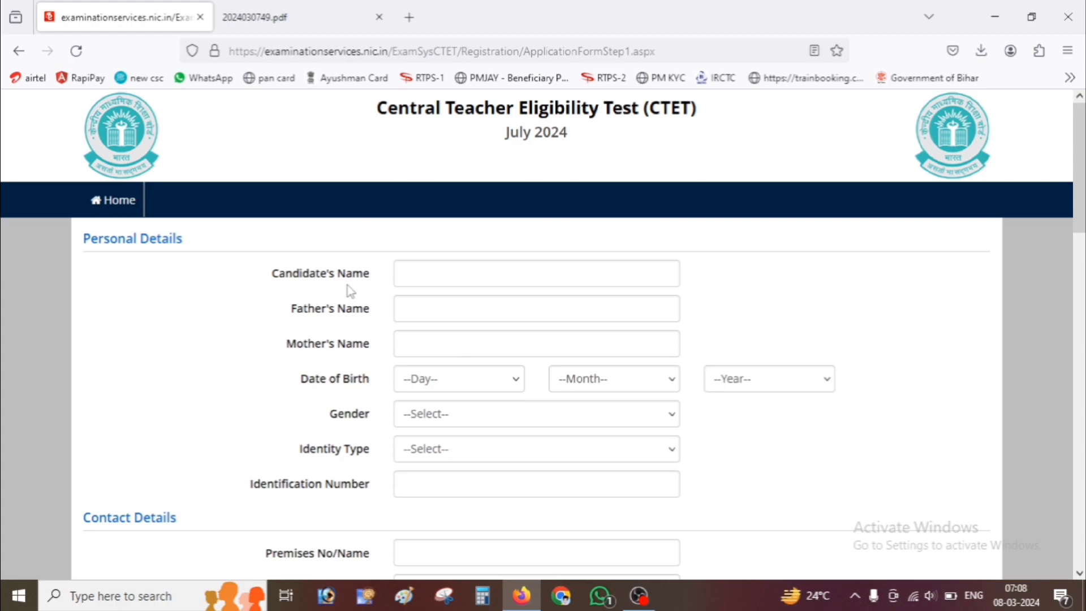
left_click(444, 277)
left_click(408, 314)
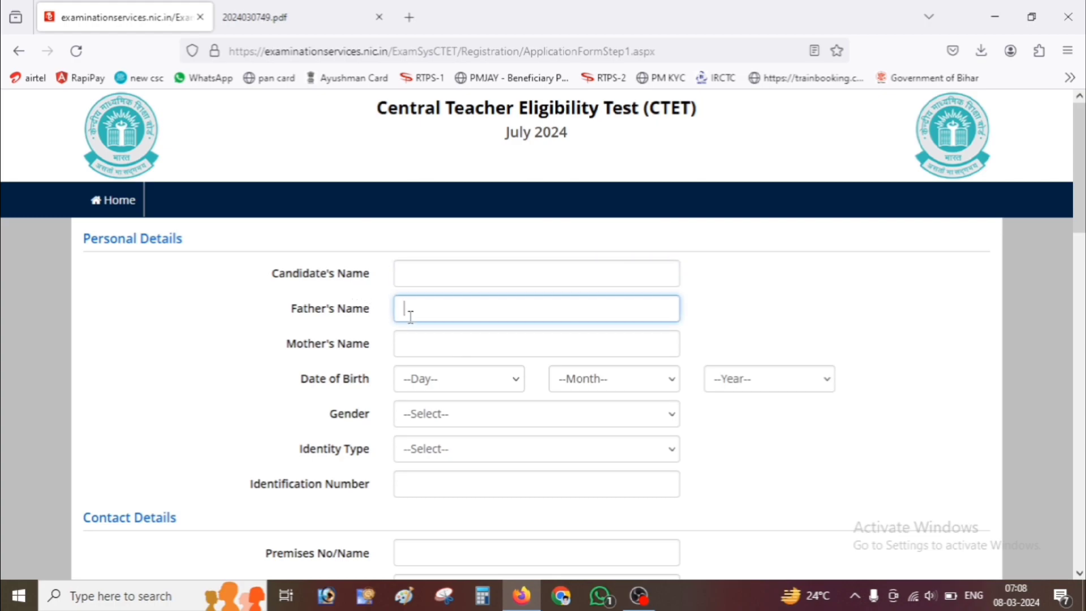
left_click(427, 346)
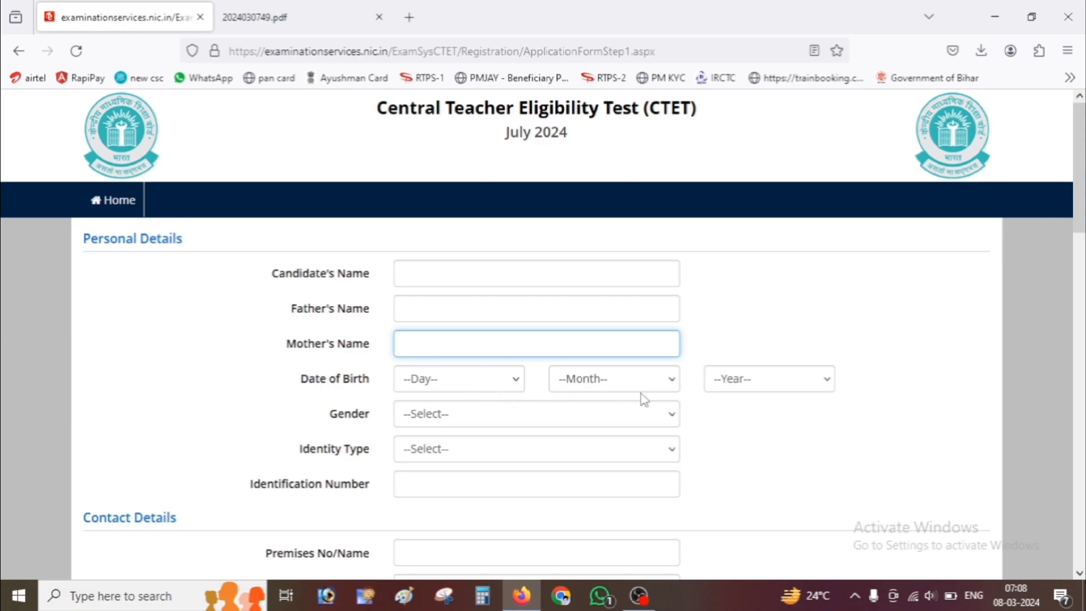
Select the day, month and year of the candidate's date of birth in the personal details.
left_click(415, 385)
left_click(450, 305)
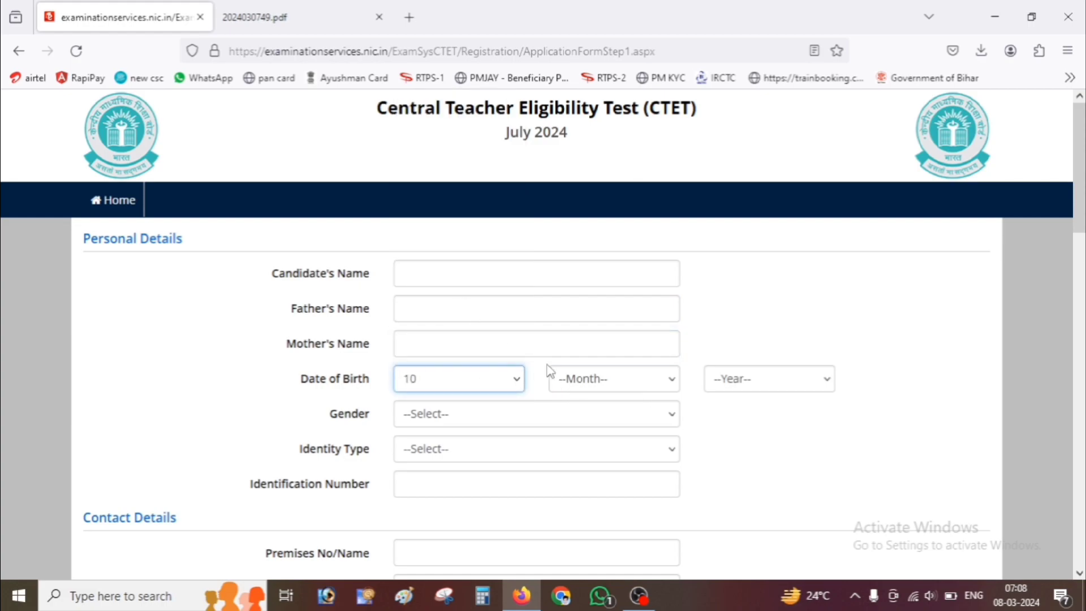
left_click(596, 382)
left_click(570, 334)
left_click(753, 385)
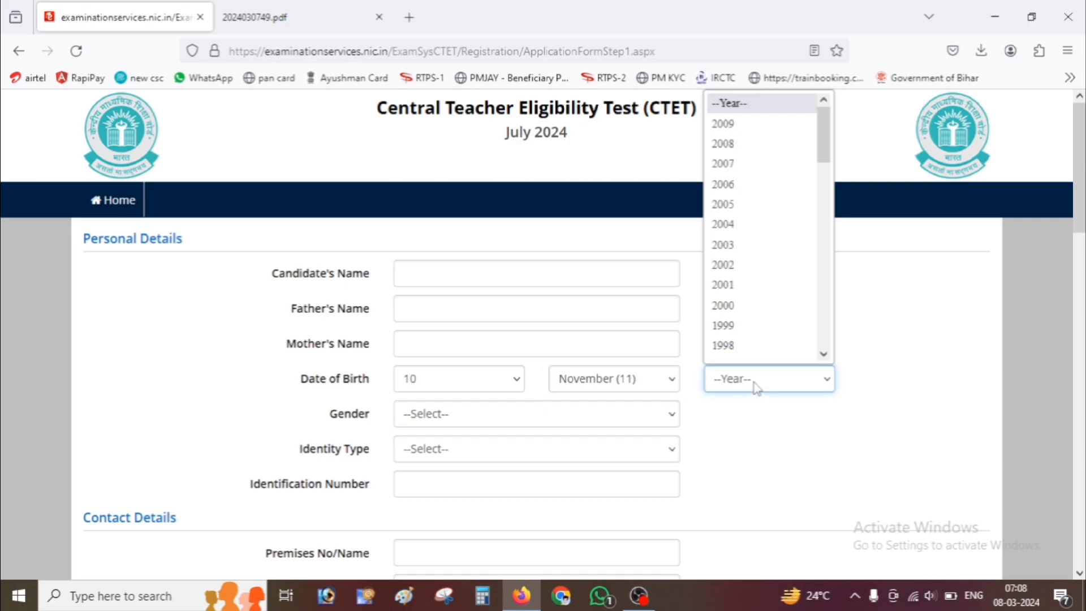
scroll(732, 291, "down", 1)
left_click(730, 269)
Set the candidate's gender to Male in the personal details.
scroll(441, 281, "down", 2)
left_click(441, 281)
left_click(441, 323)
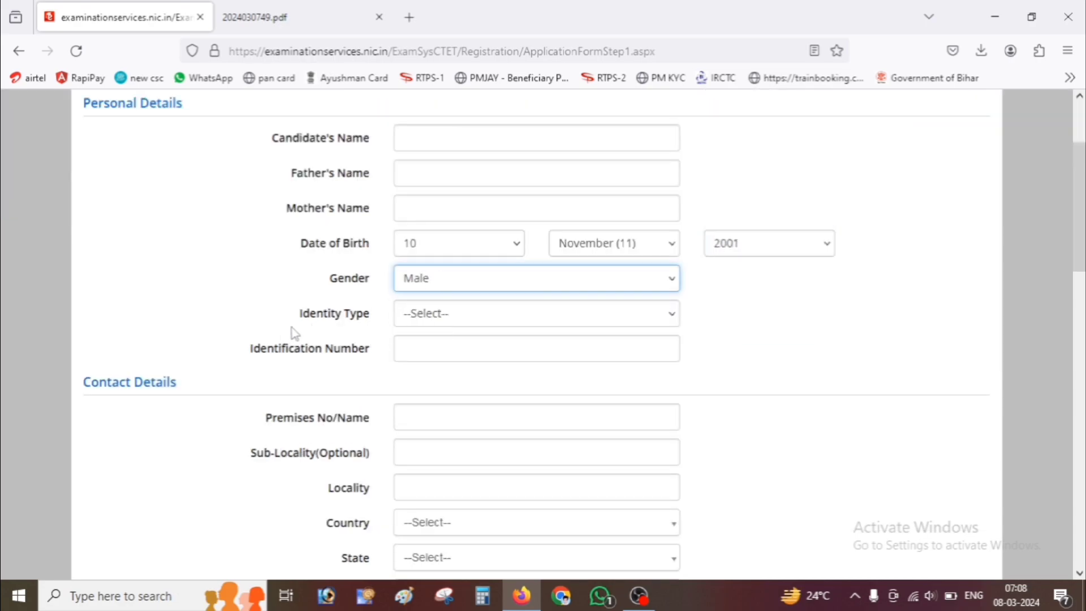
left_click(460, 320)
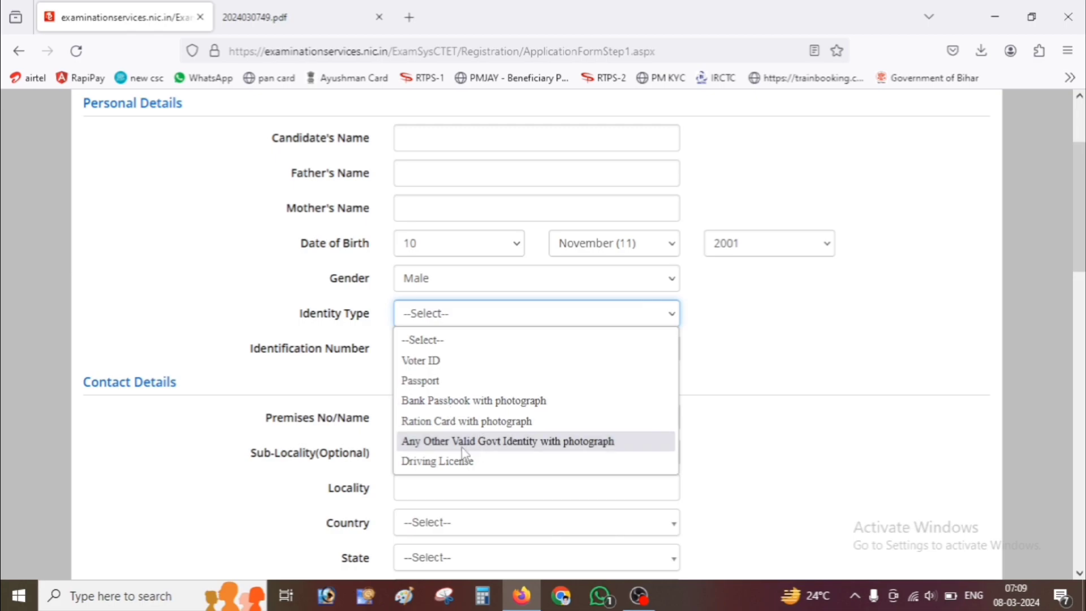
left_click(548, 443)
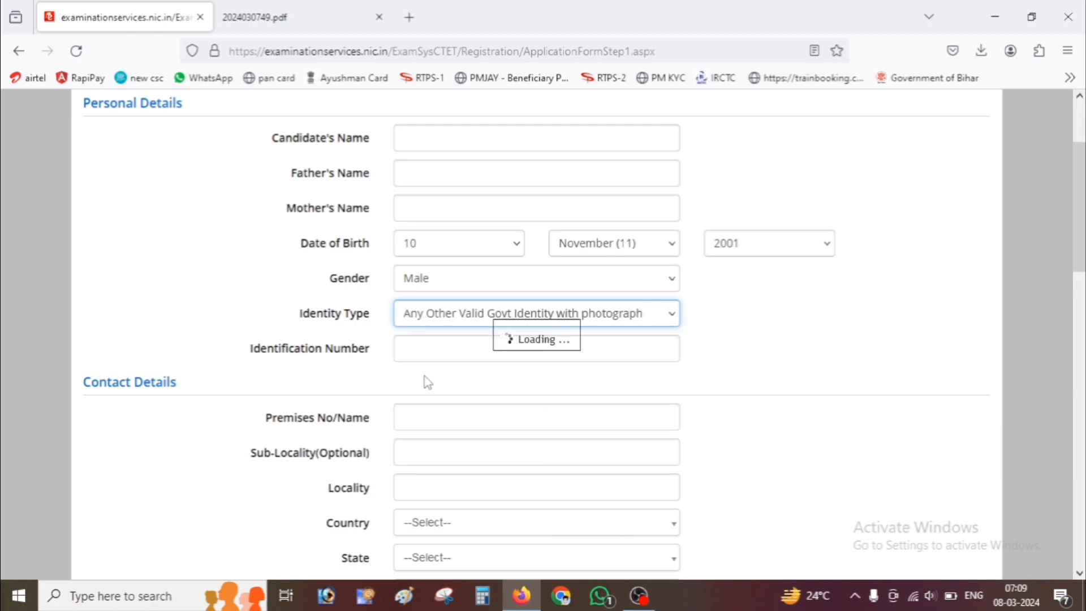
left_click(406, 351)
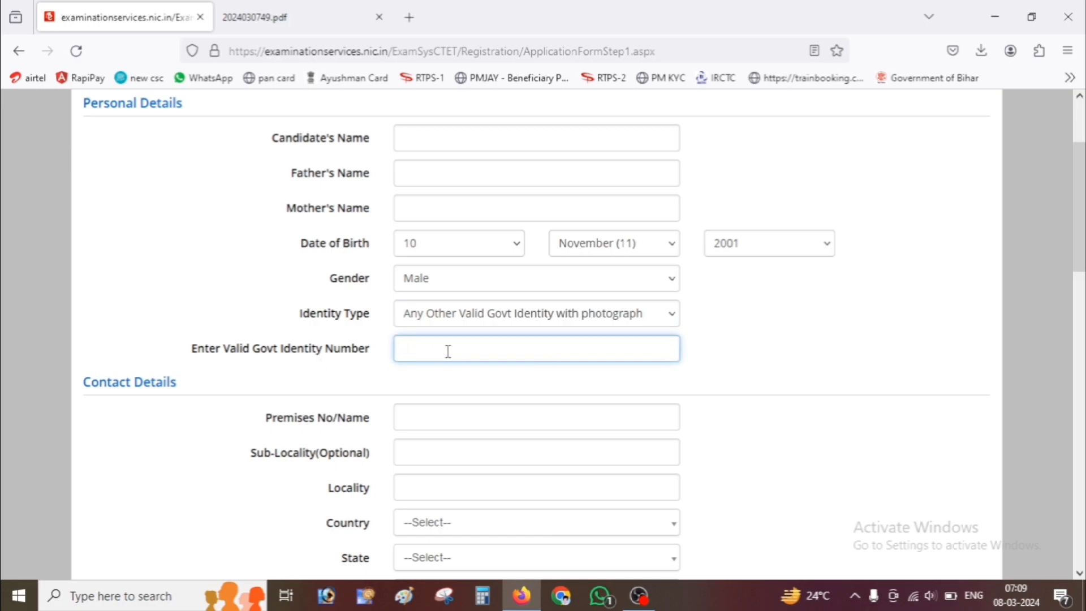
Set the candidate's identity type to Voter ID in the personal details.
left_click(474, 317)
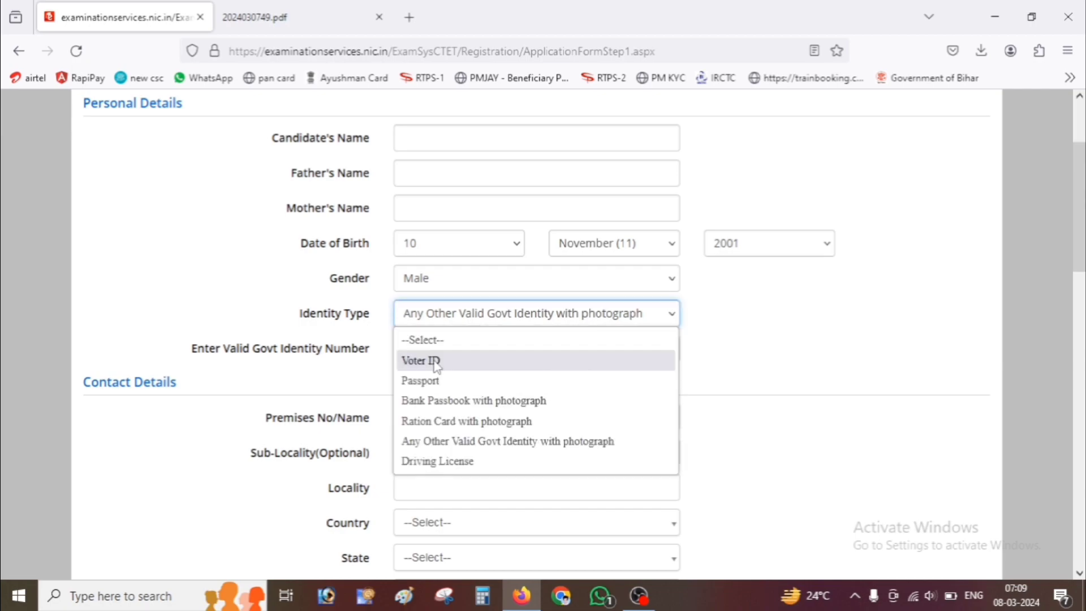
left_click(435, 360)
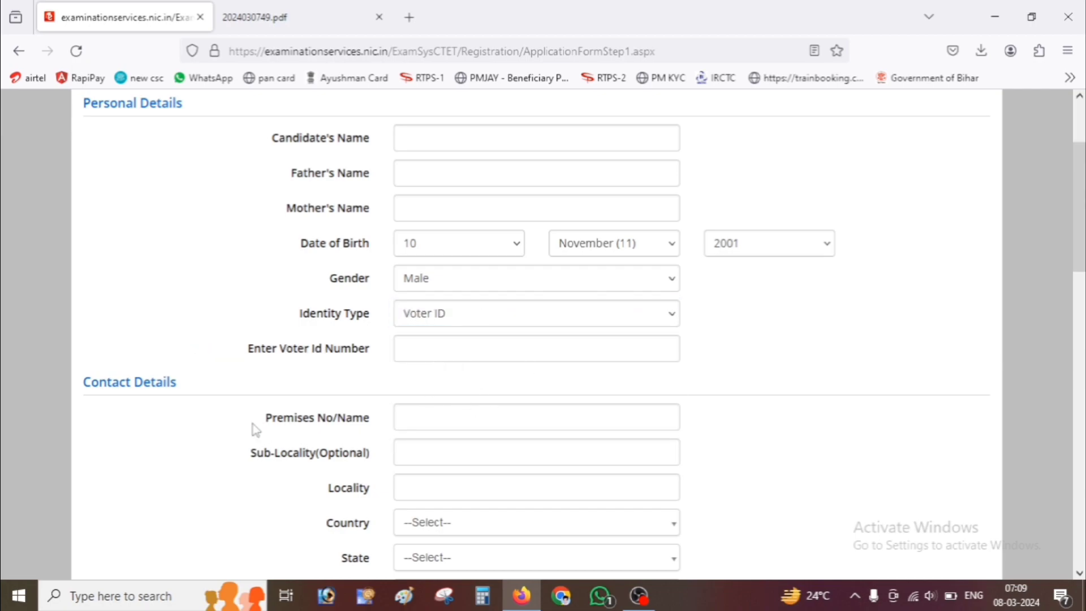
Fill the contact address with "vill -" as premises name, "po-" as sub-locality and "ps -" as locality.
scroll(249, 424, "down", 2)
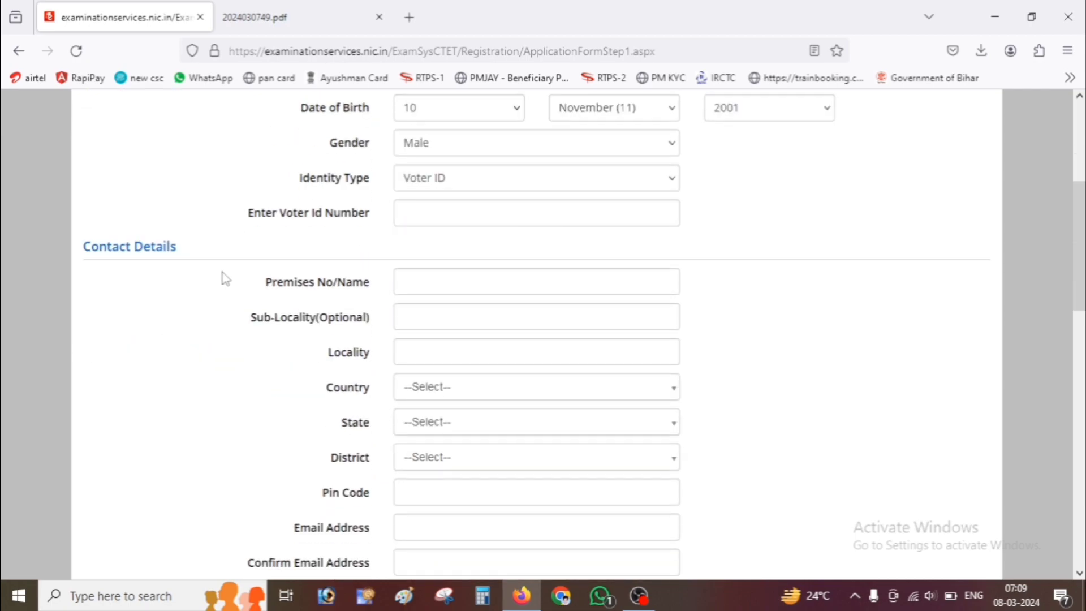
scroll(225, 278, "up", 5)
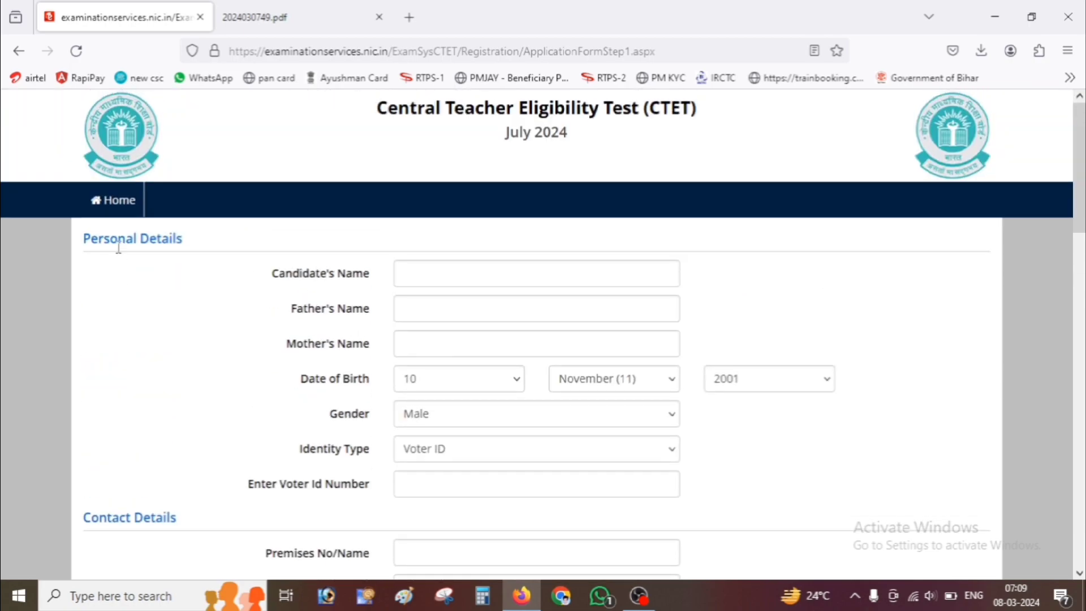
scroll(232, 334, "down", 6)
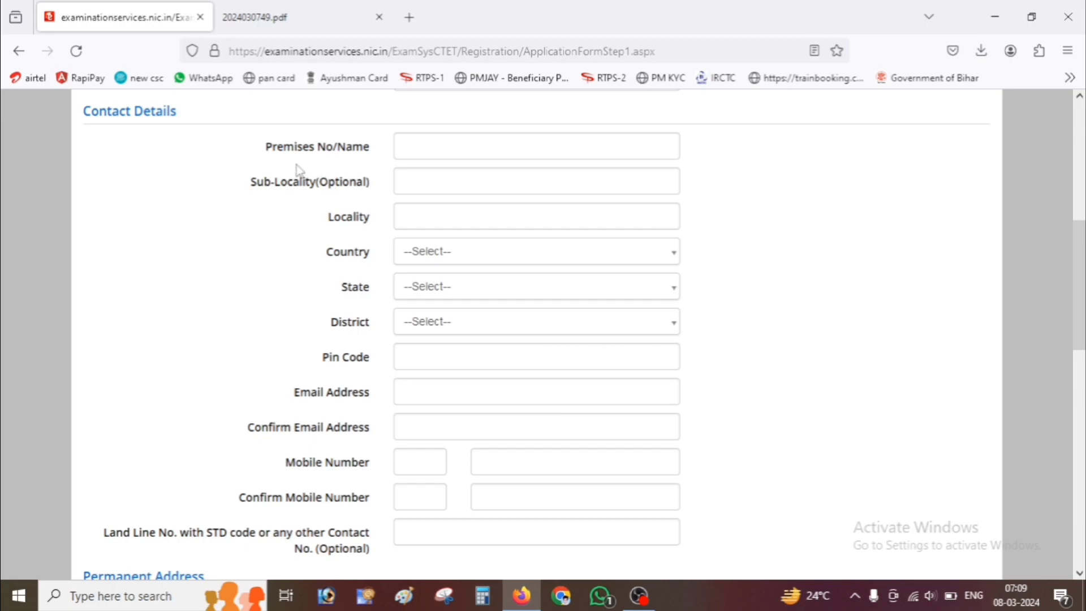
left_click(433, 145)
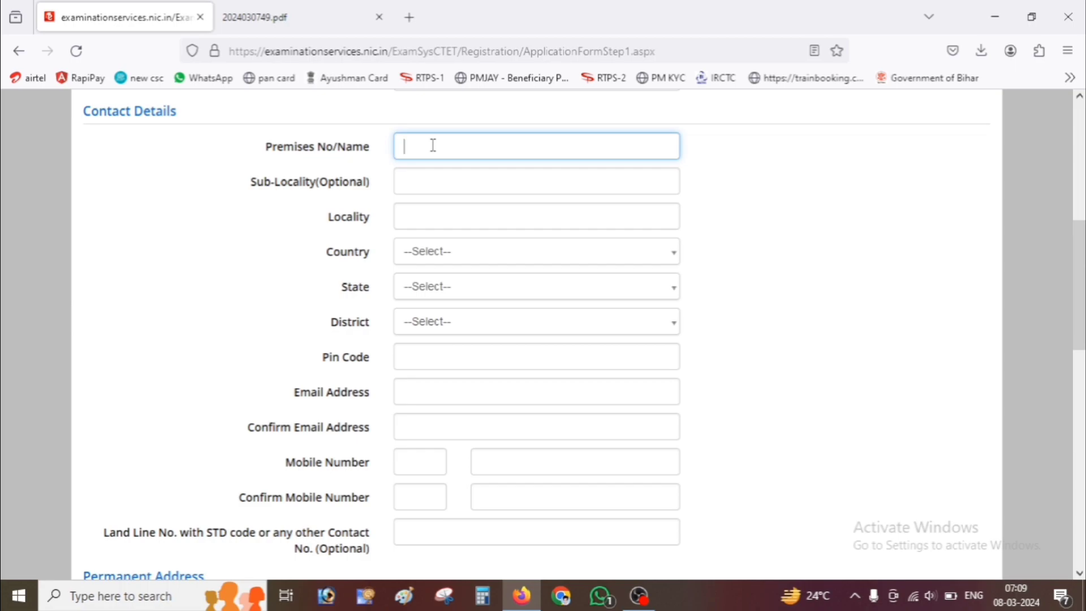
type("vill -")
left_click(415, 181)
type("po-")
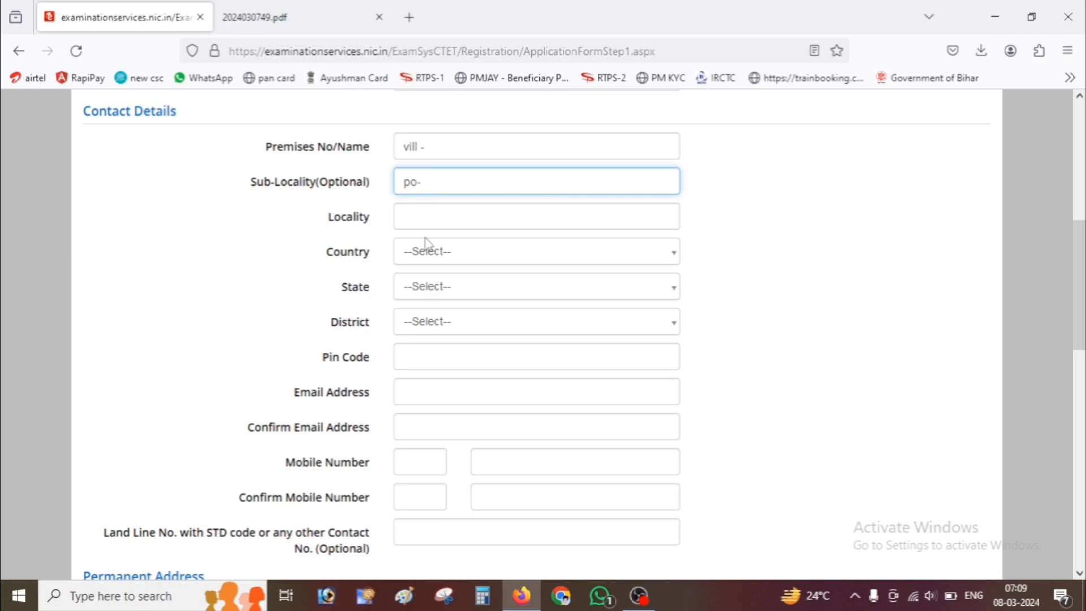
left_click(419, 218)
type("ps -")
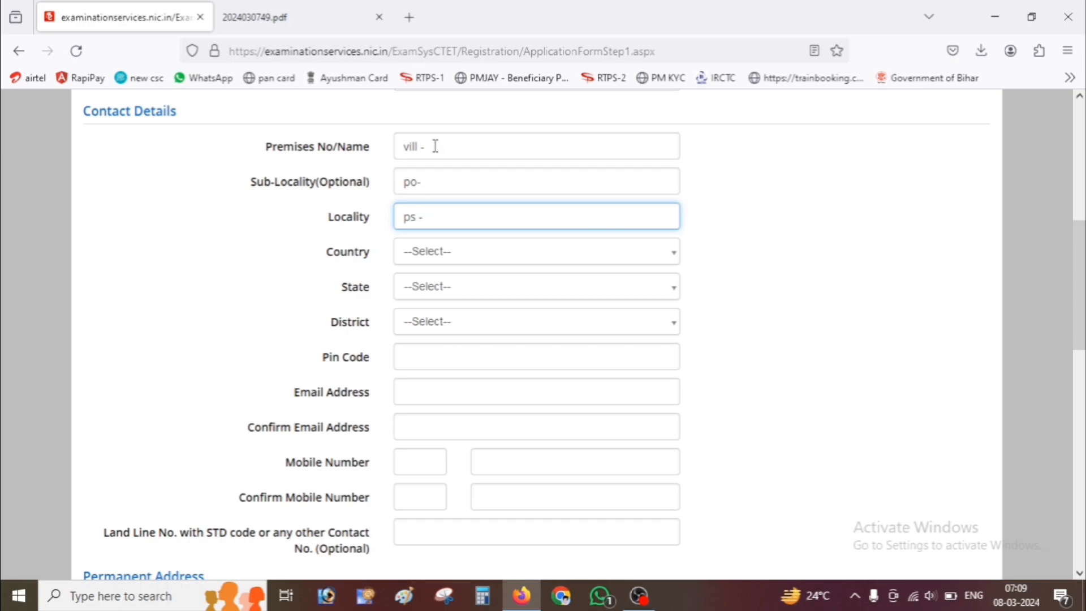
Set the contact address country to India, the state to BIHAR and the district to EAST CHAMPARAN.
left_click(449, 266)
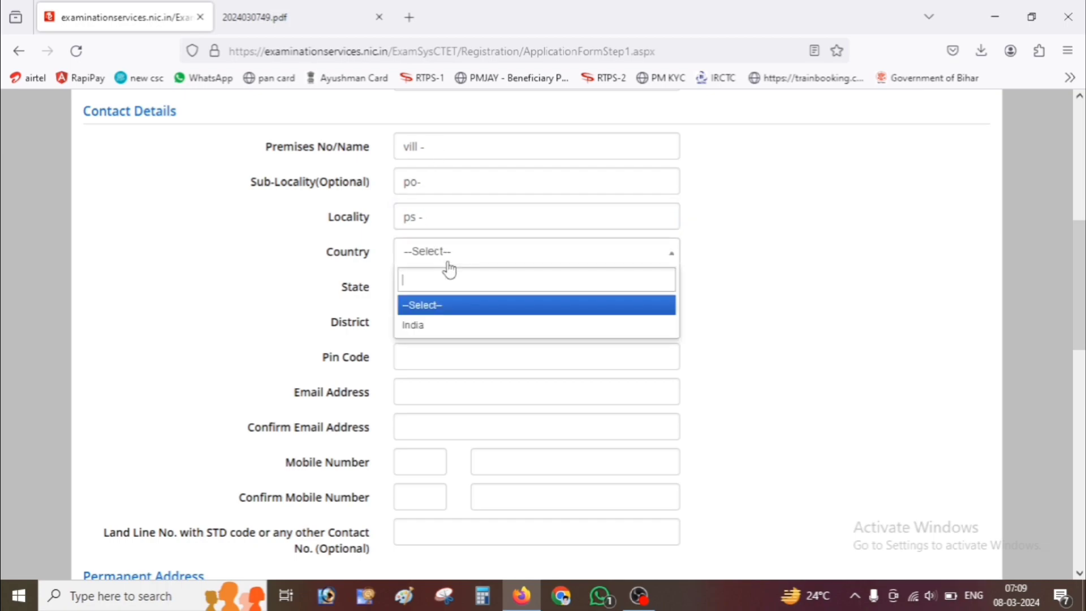
left_click(425, 323)
left_click(462, 287)
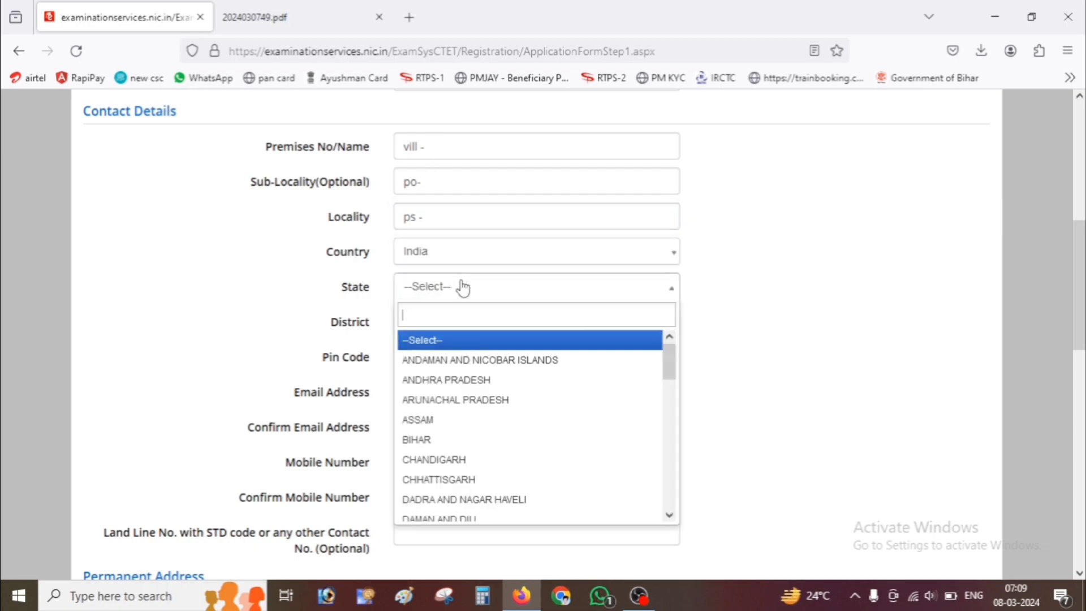
type("biha")
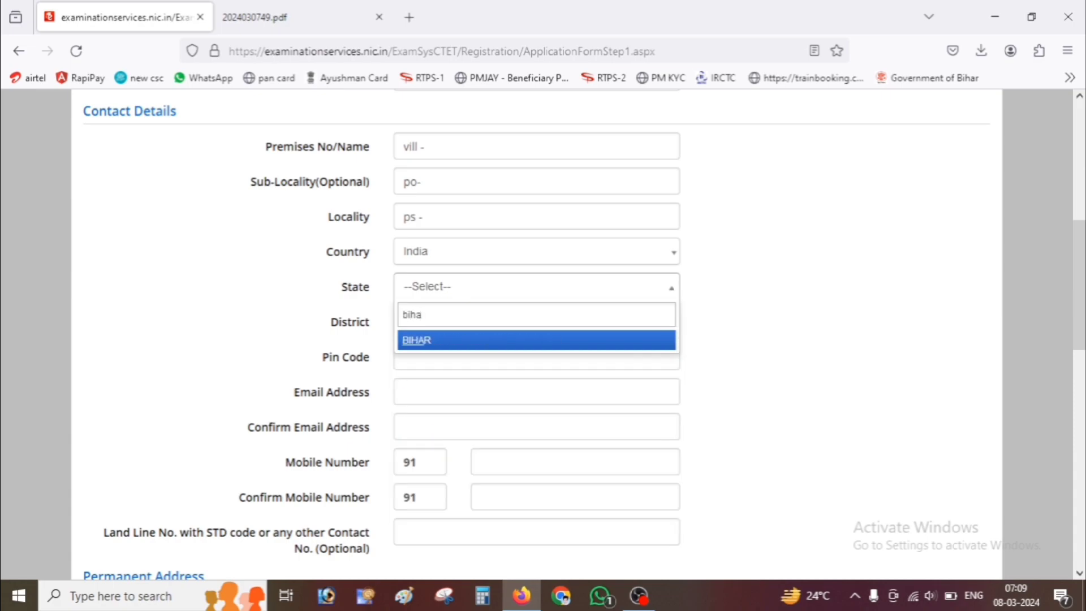
key("Return")
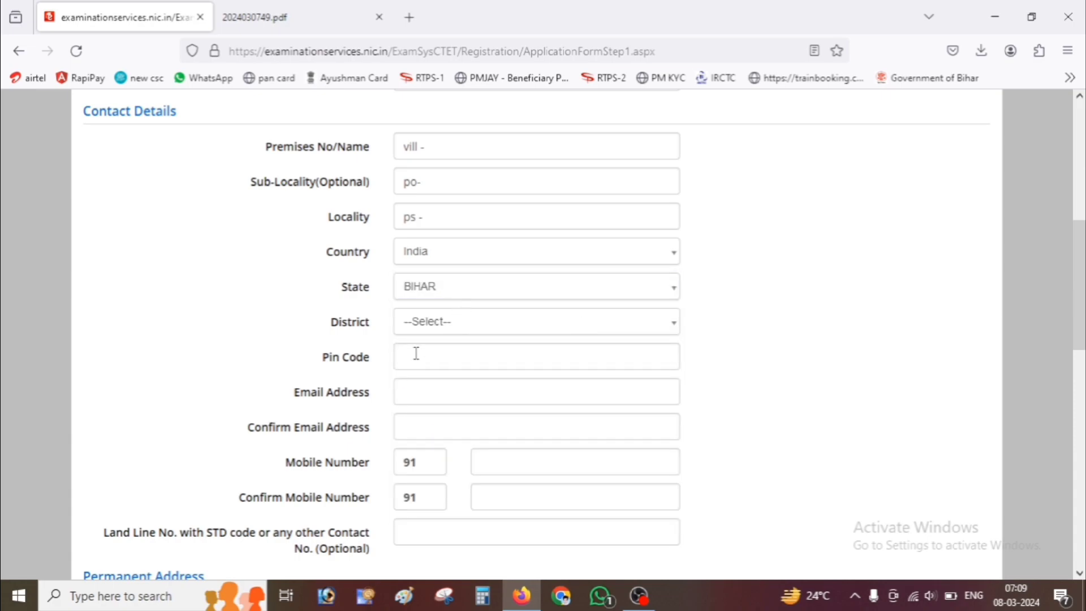
left_click(444, 326)
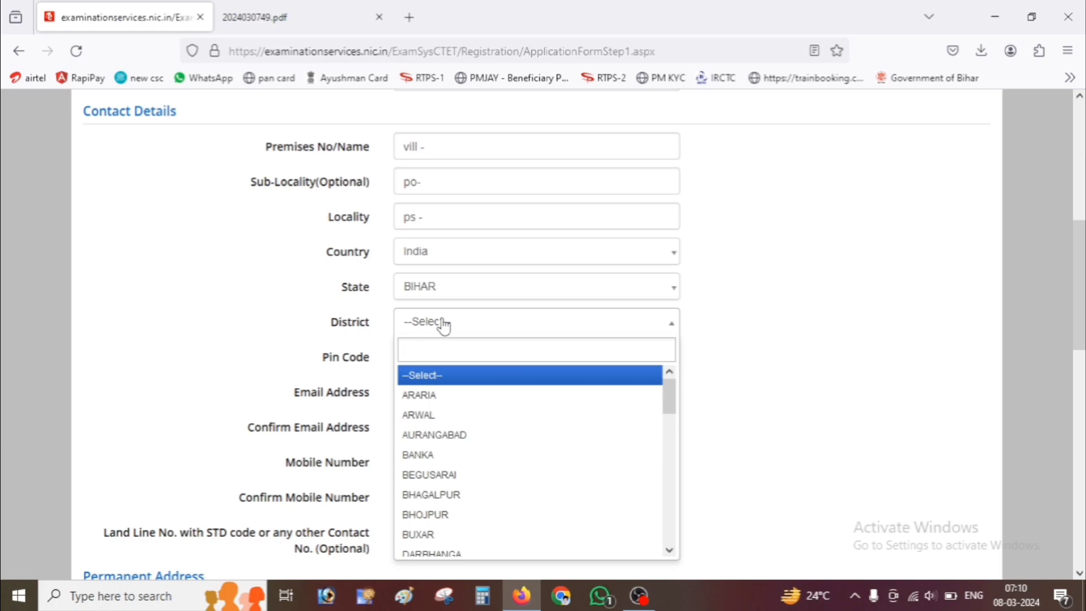
type("eas")
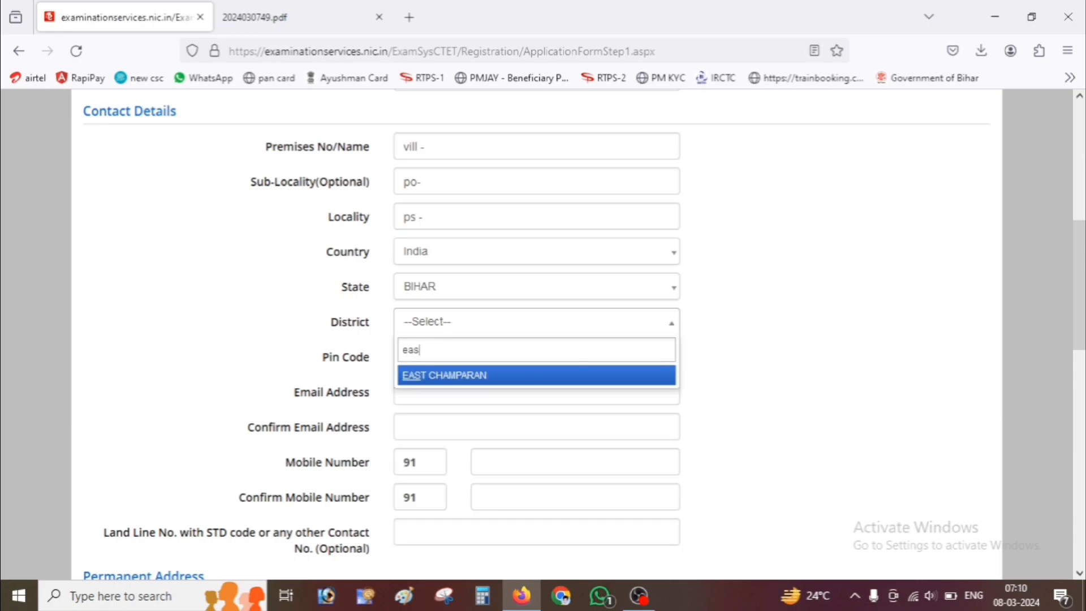
left_click(407, 371)
left_click(422, 354)
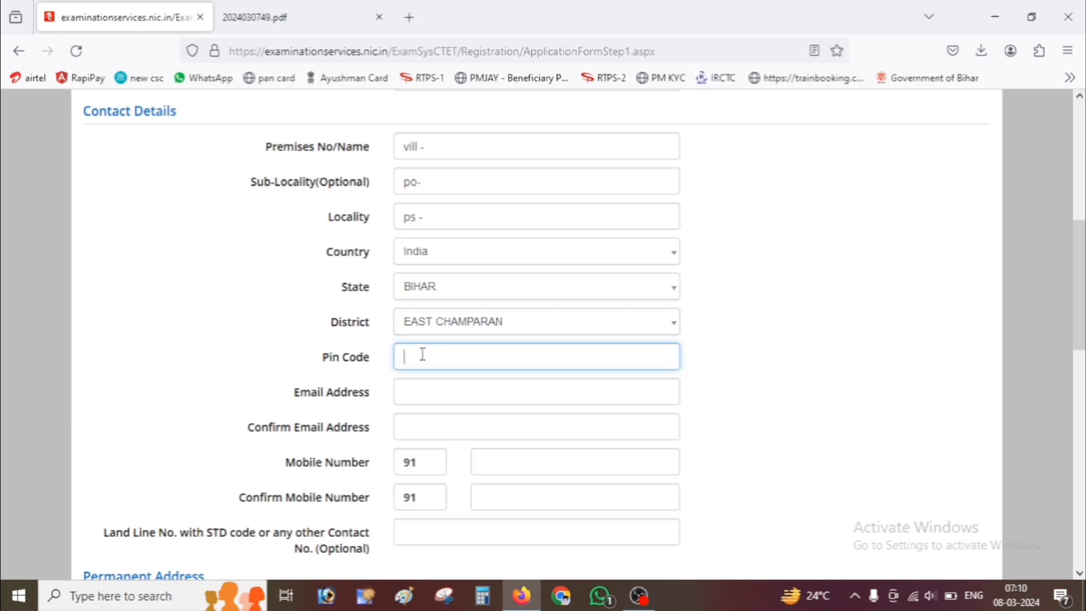
left_click(437, 392)
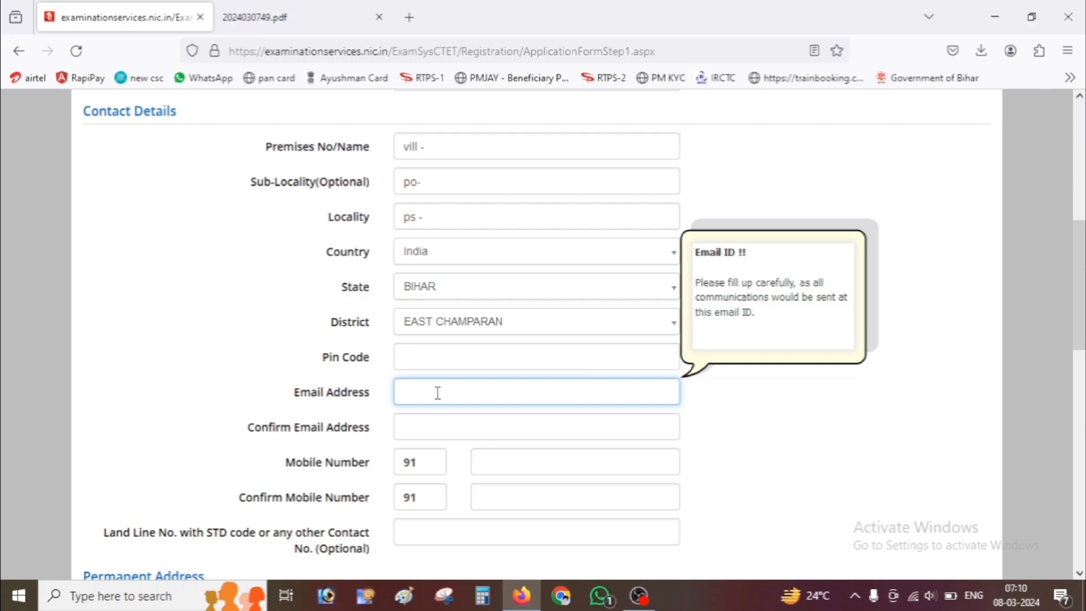
left_click(437, 424)
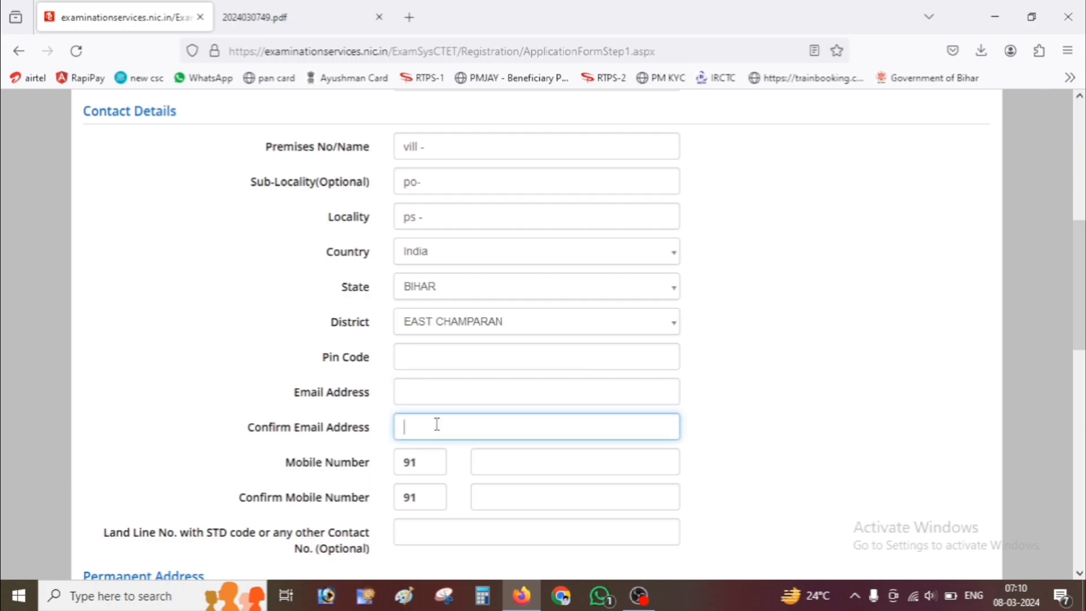
scroll(506, 426, "down", 2)
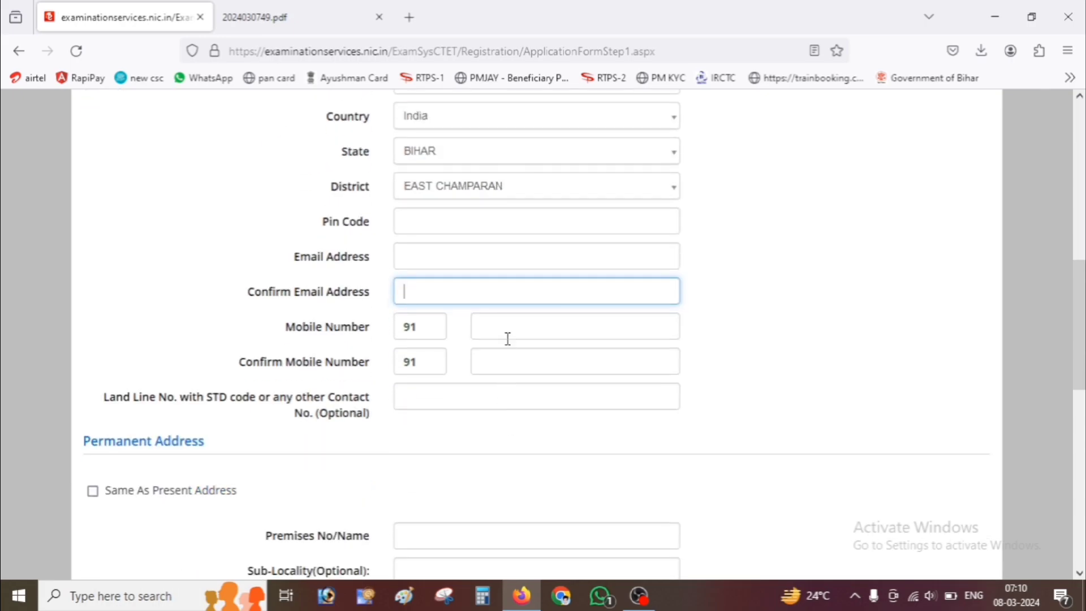
left_click(508, 336)
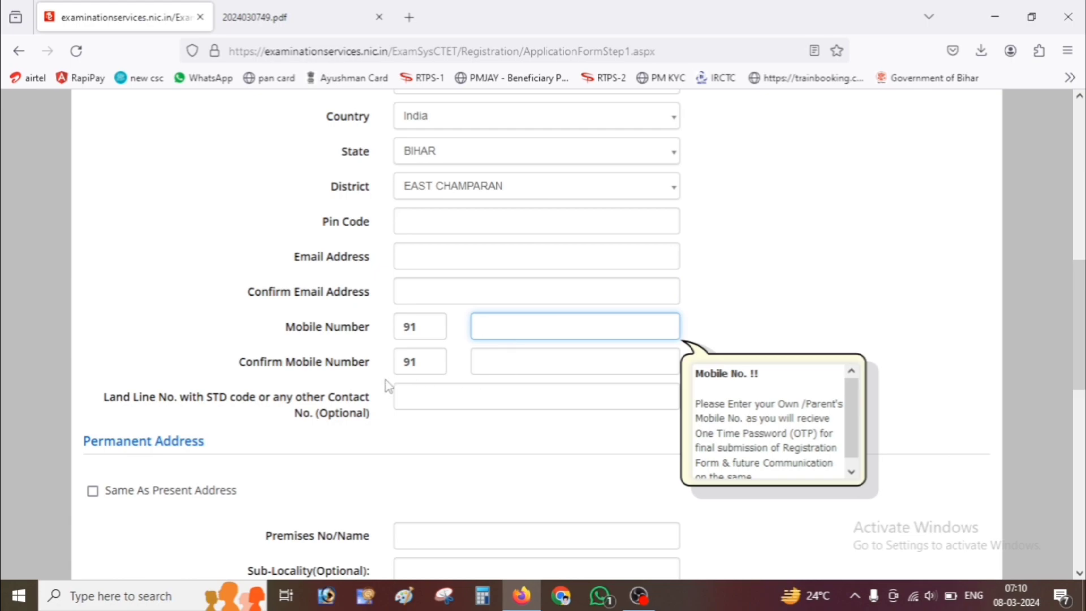
left_click(517, 358)
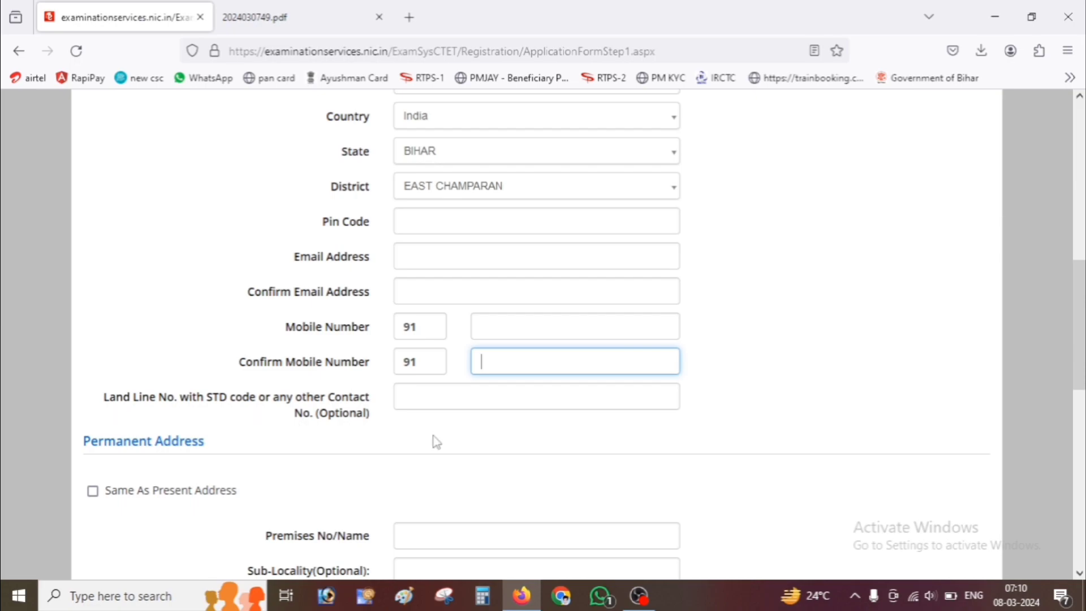
Try to copy the contact address into the permanent address with the Same As Present Address option.
scroll(264, 470, "down", 2)
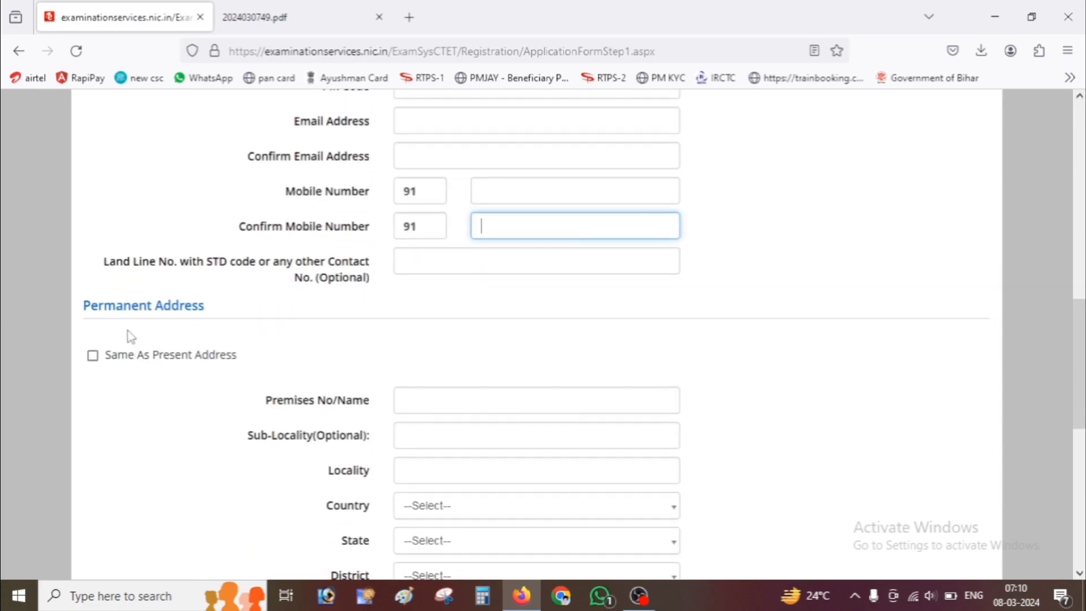
scroll(467, 355, "down", 2)
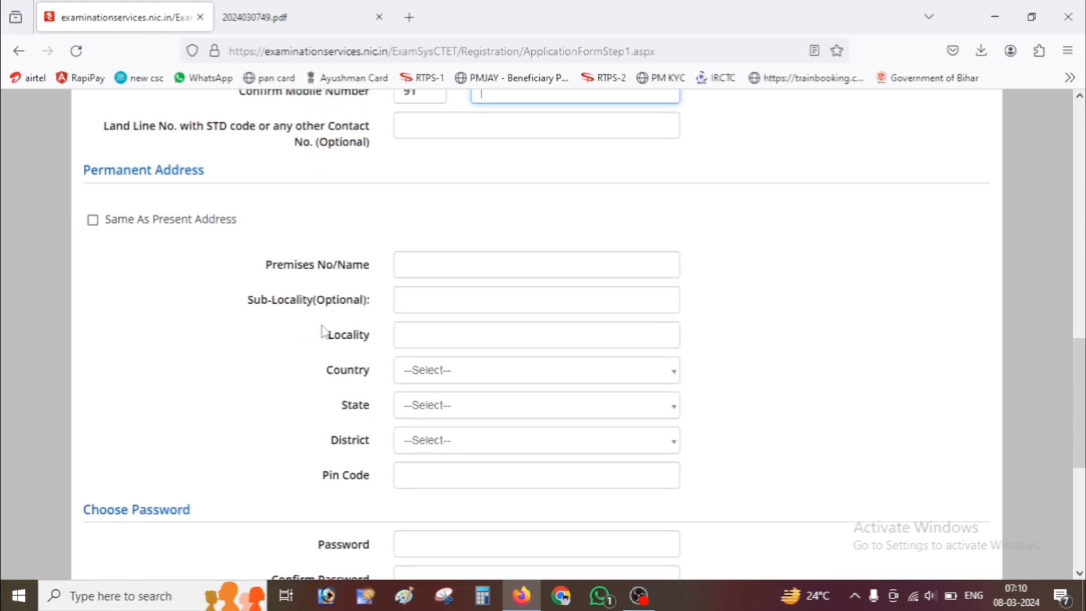
scroll(332, 334, "up", 7)
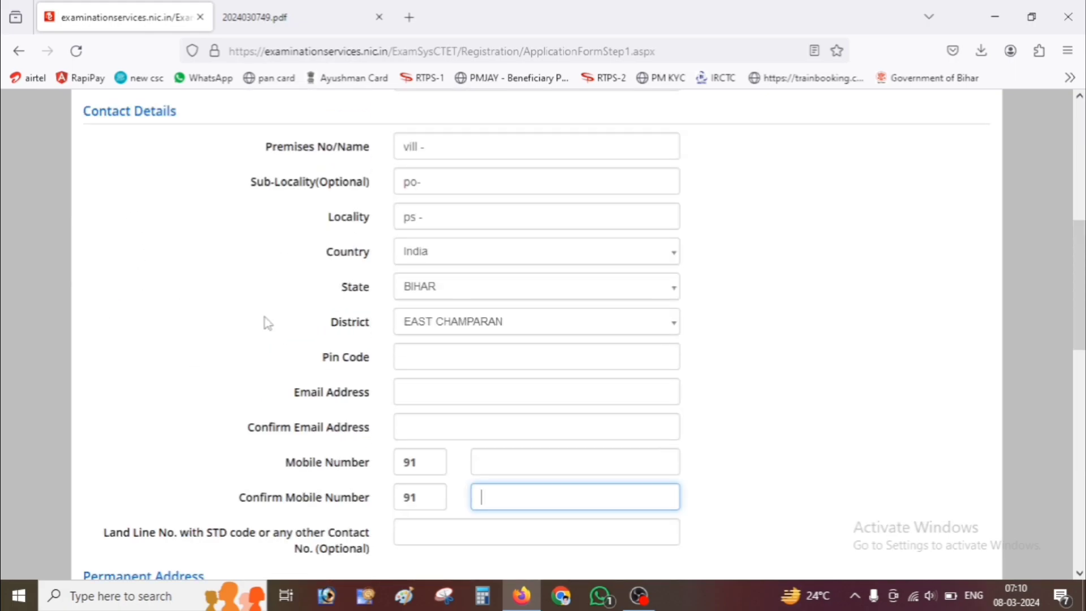
scroll(288, 333, "down", 7)
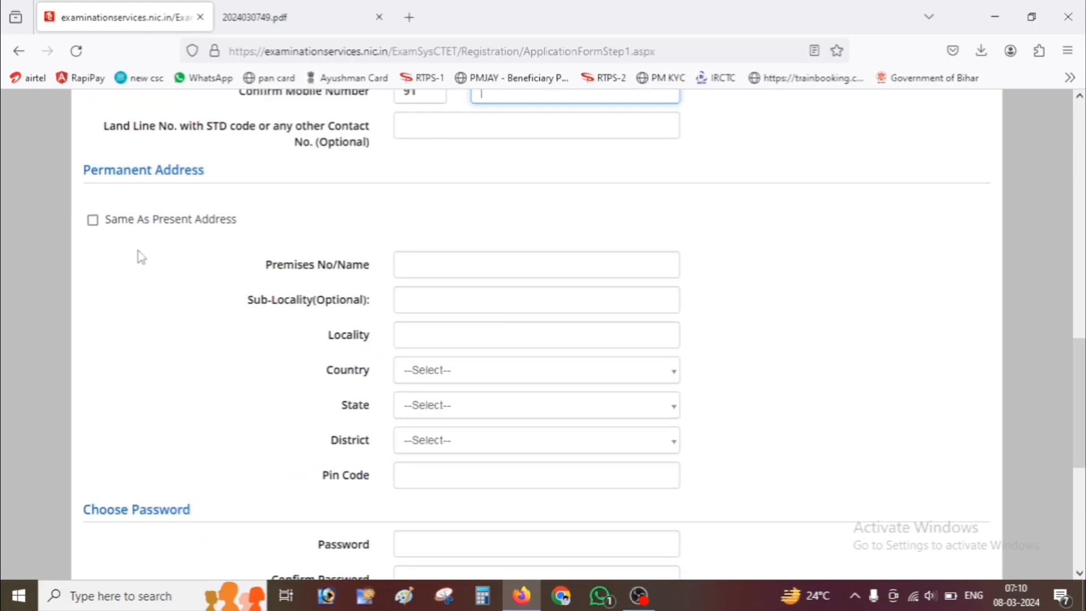
left_click(93, 221)
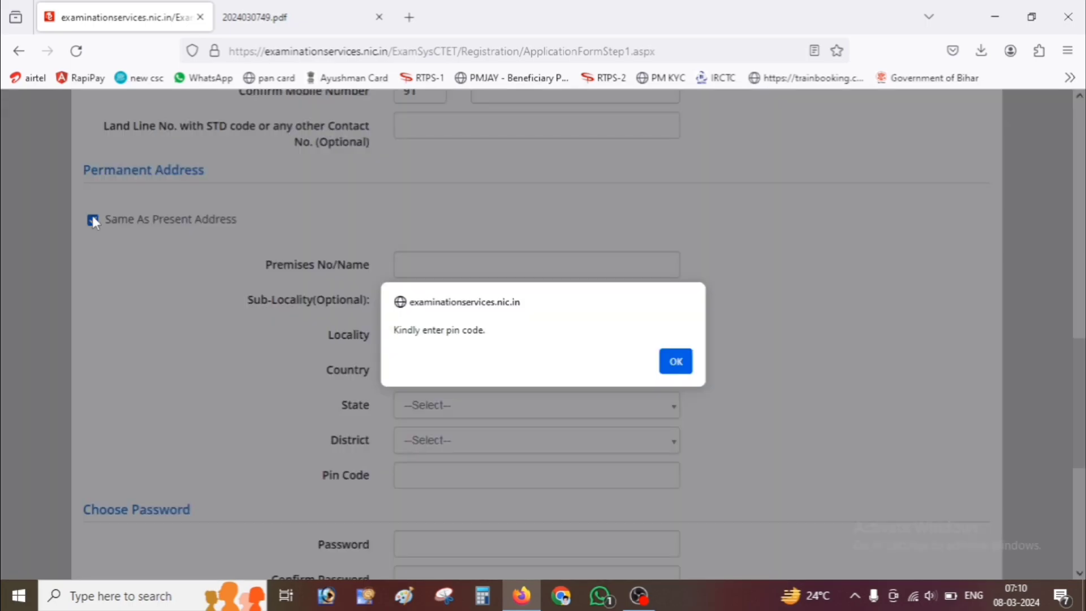
left_click(676, 362)
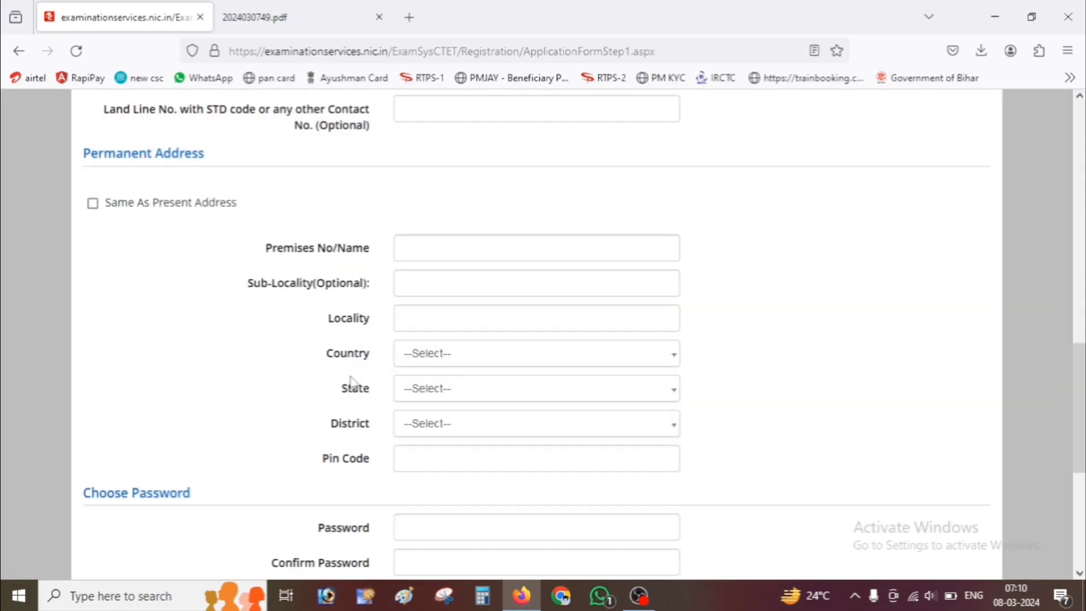
Examine the permanent address fields and display the password requirements in the Choose Password section.
scroll(365, 333, "up", 4)
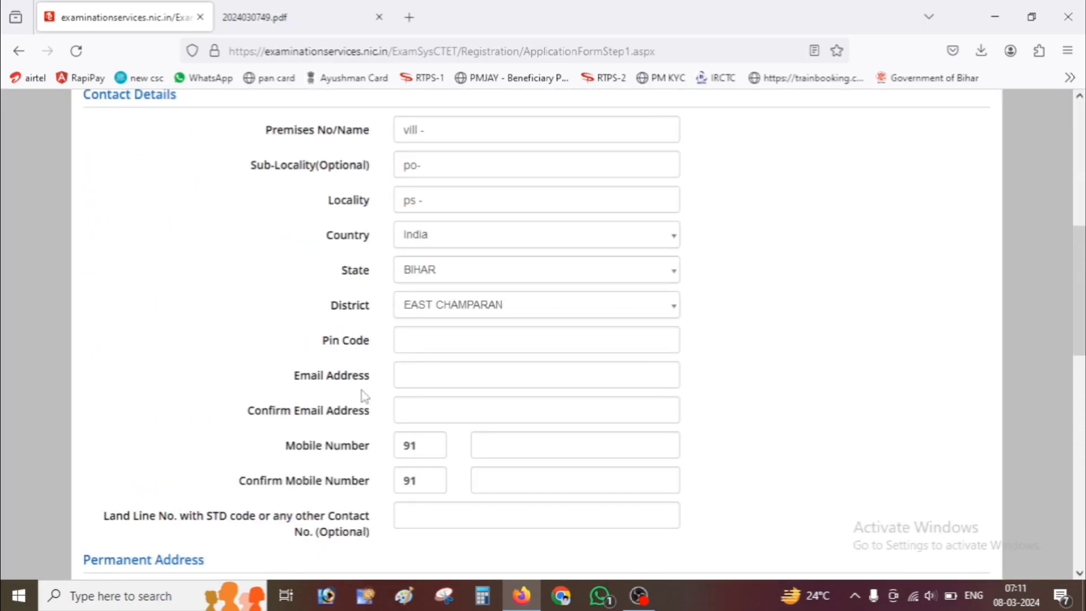
scroll(345, 395, "down", 4)
scroll(294, 422, "down", 2)
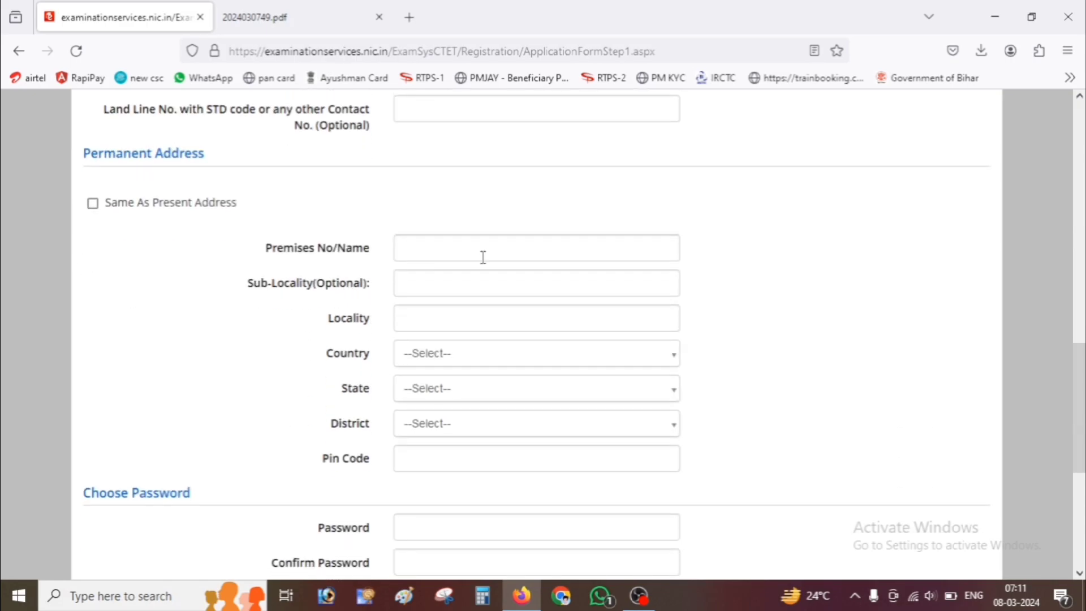
scroll(238, 415, "down", 5)
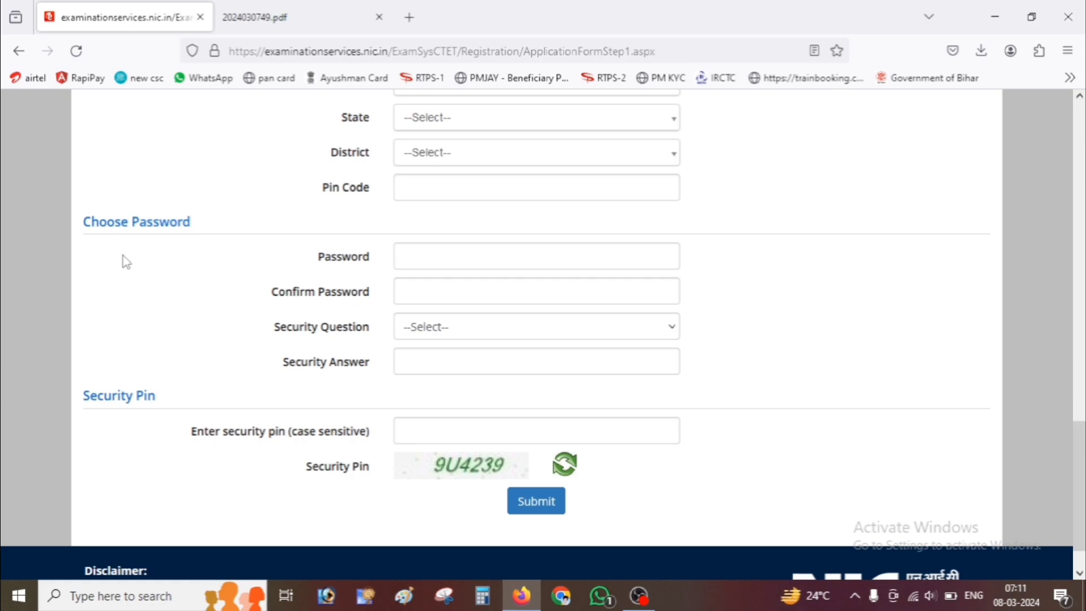
left_click(447, 255)
left_click(447, 255)
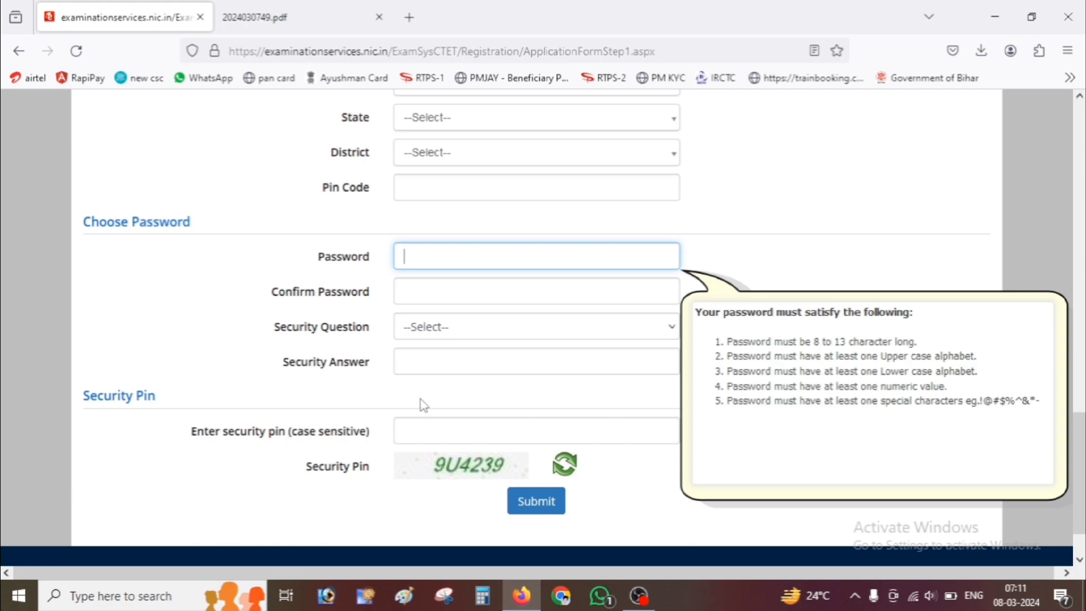
Enter a sample password as an illustration in the security pin field and remove part of it.
left_click(438, 431)
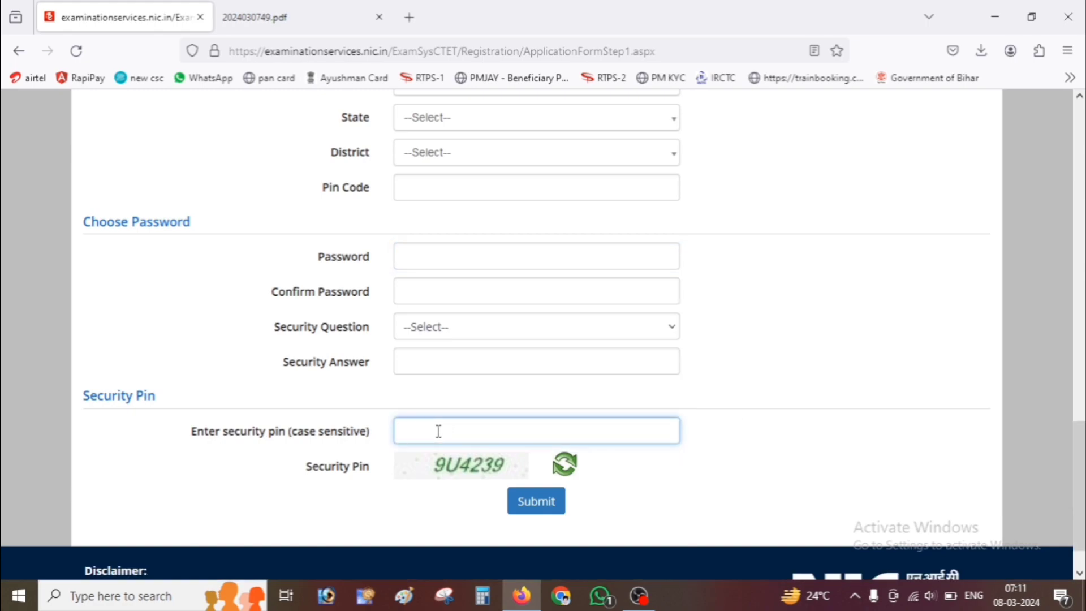
left_click(407, 255)
left_click(403, 289)
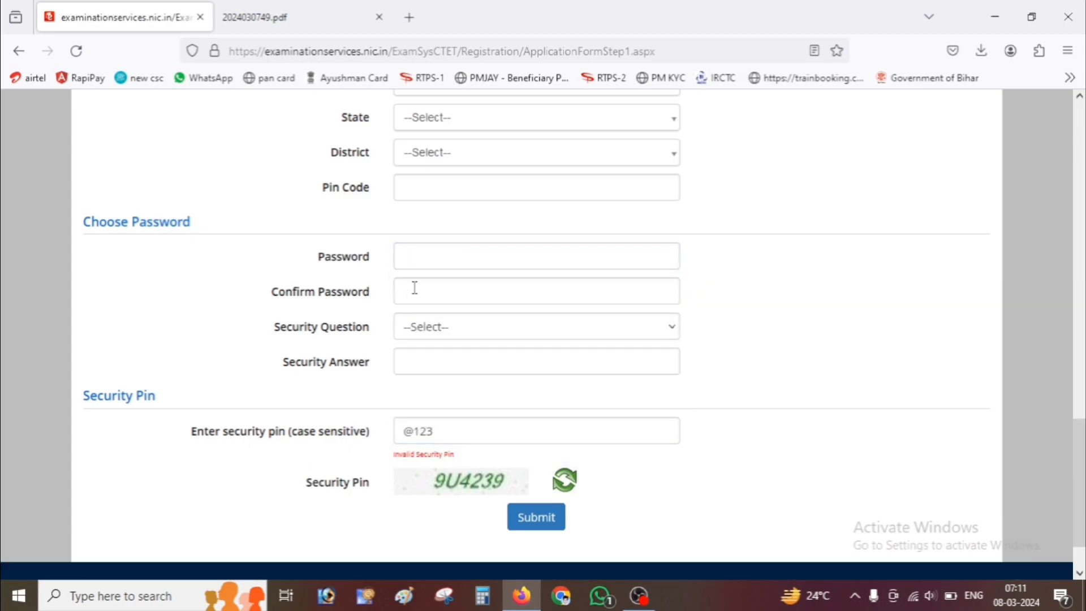
left_click(350, 291)
Set the account's security question to "What is your neighbour's pet name ?".
left_click(429, 334)
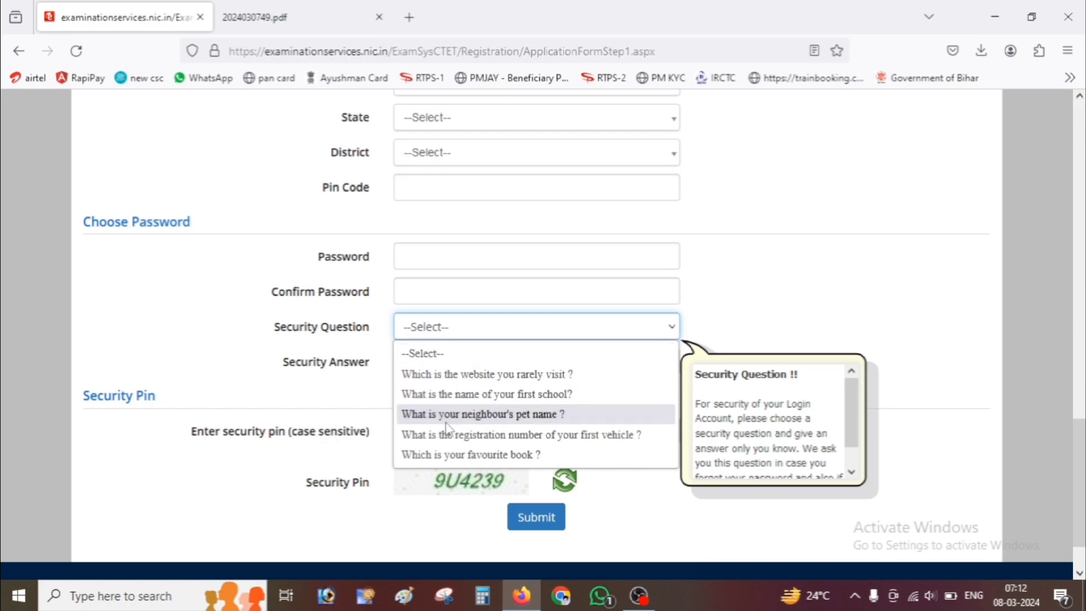
left_click(454, 418)
left_click(430, 360)
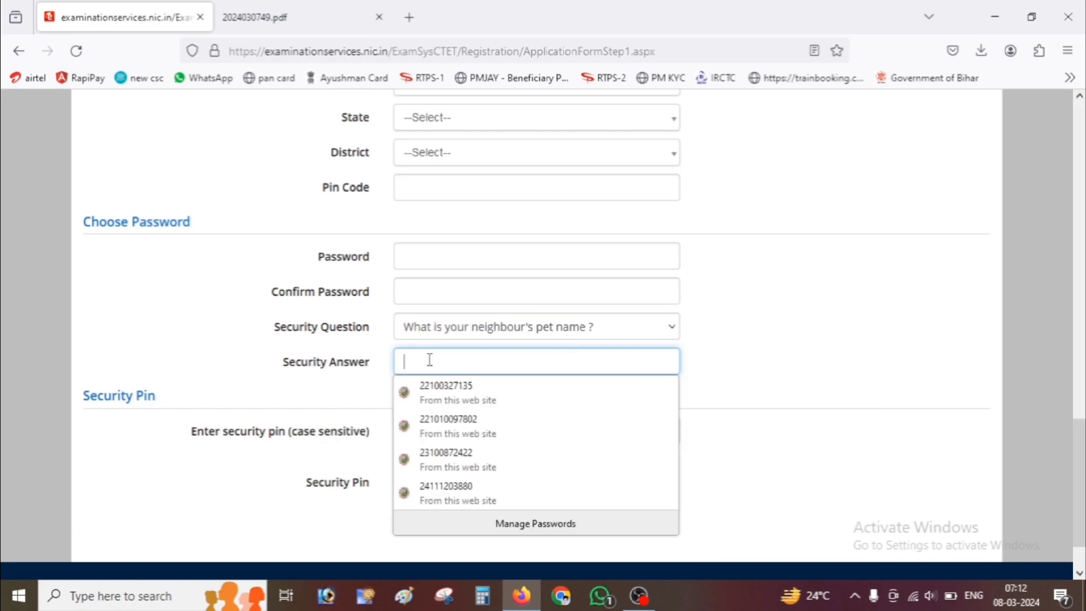
right_click(430, 360)
left_click(363, 401)
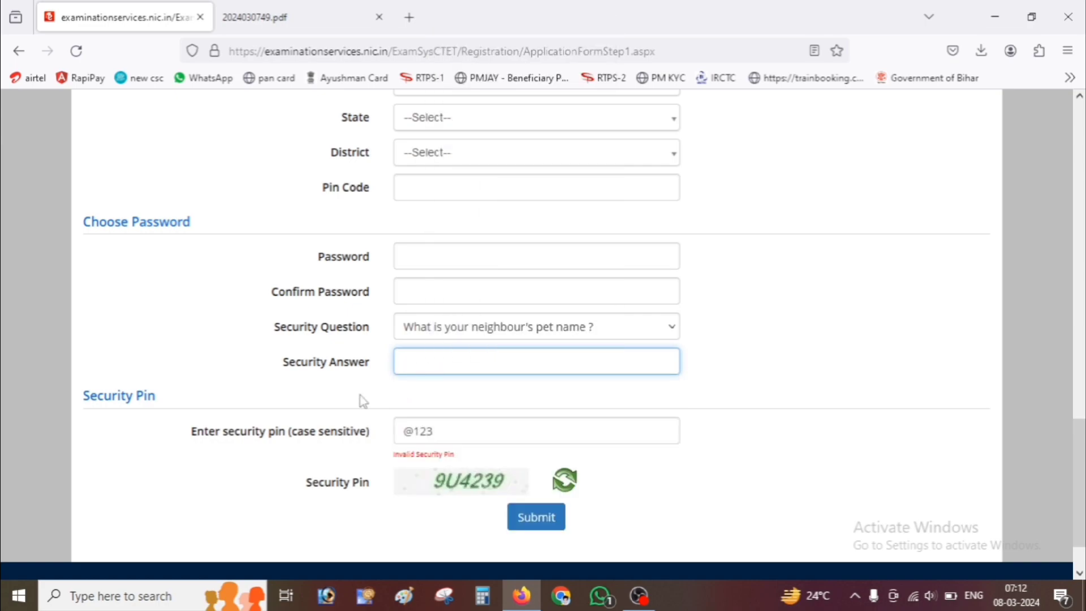
scroll(364, 401, "down", 2)
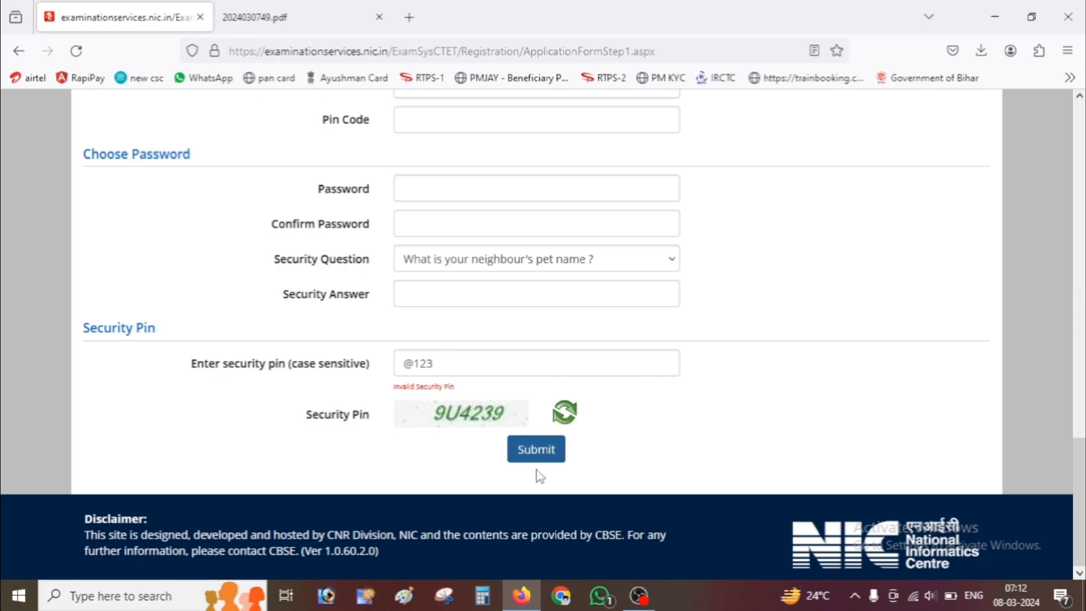
left_click(467, 360)
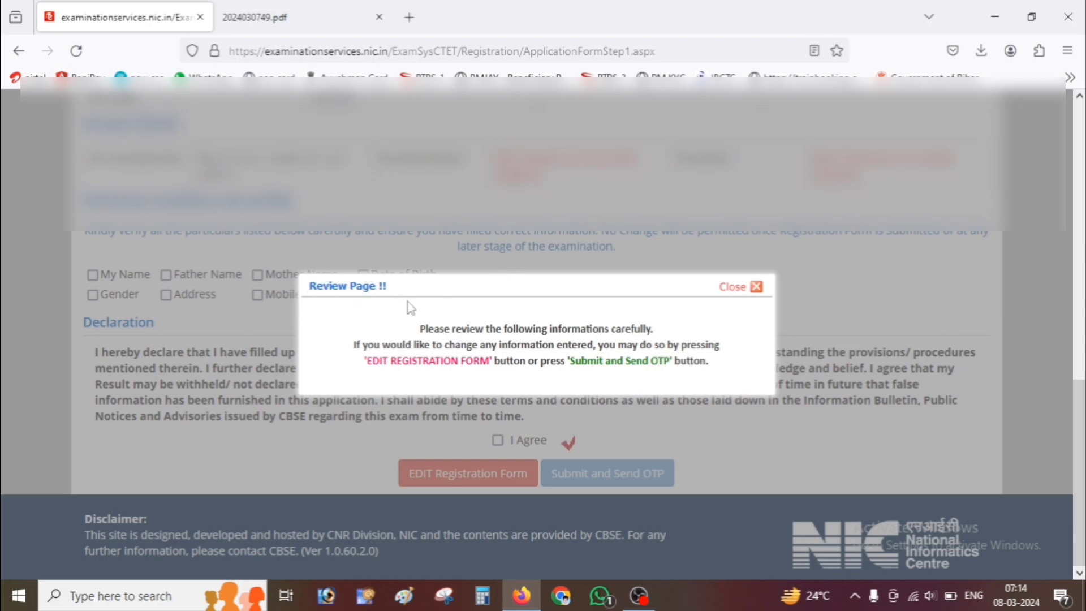
Dismiss the review notice and mark all particulars as verified, from My Name through Email ID.
left_click(755, 288)
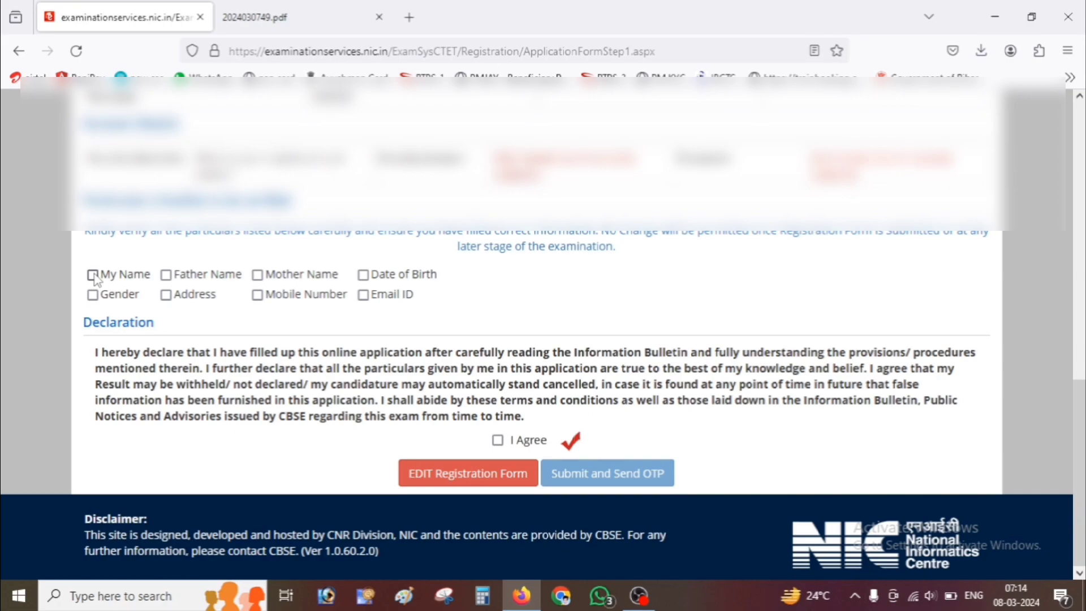
left_click(166, 275)
left_click(257, 275)
left_click(363, 275)
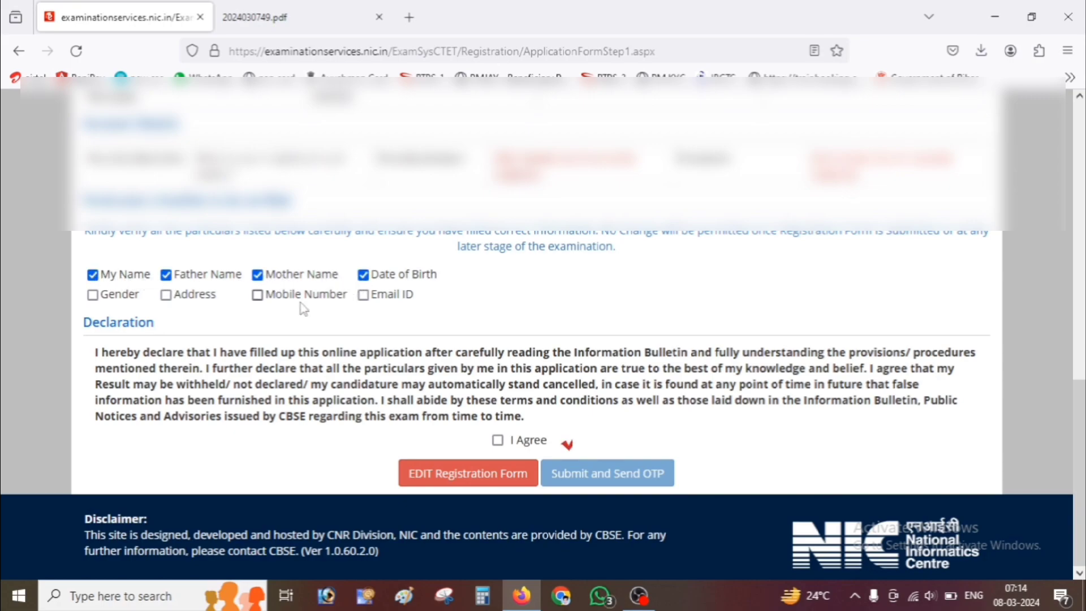
left_click(93, 294)
left_click(166, 294)
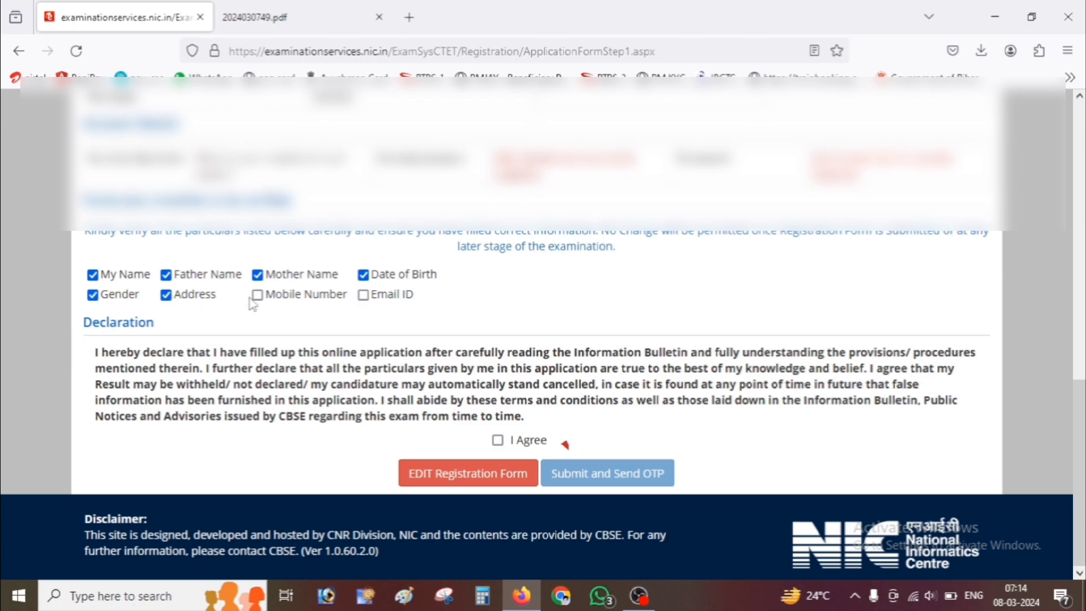
left_click(257, 295)
left_click(363, 295)
Agree to the declaration, submit the reviewed registration form and confirm sending the OTP.
left_click(498, 440)
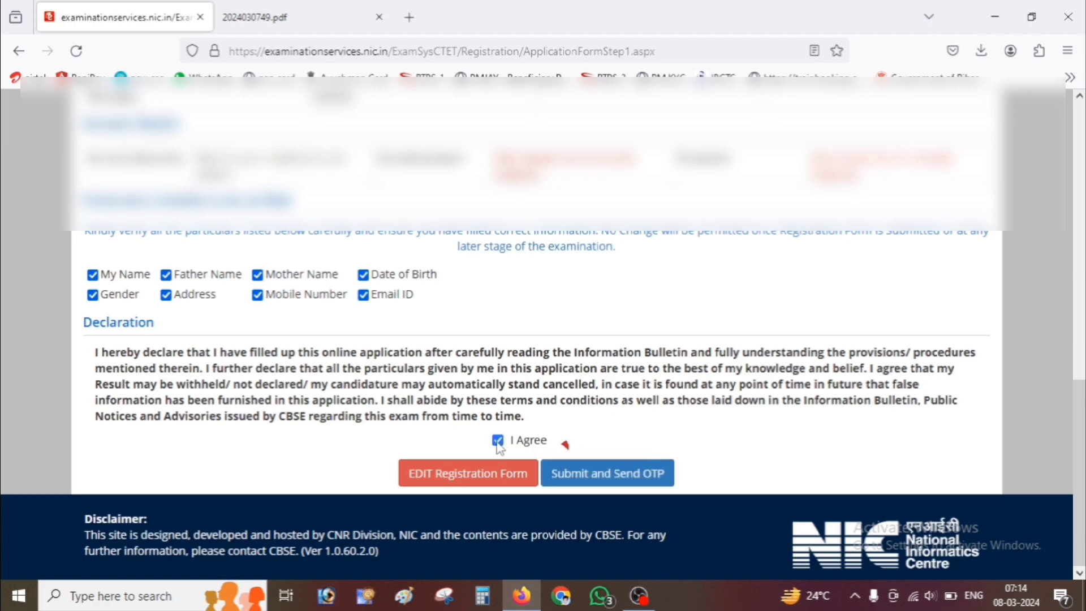
left_click(627, 475)
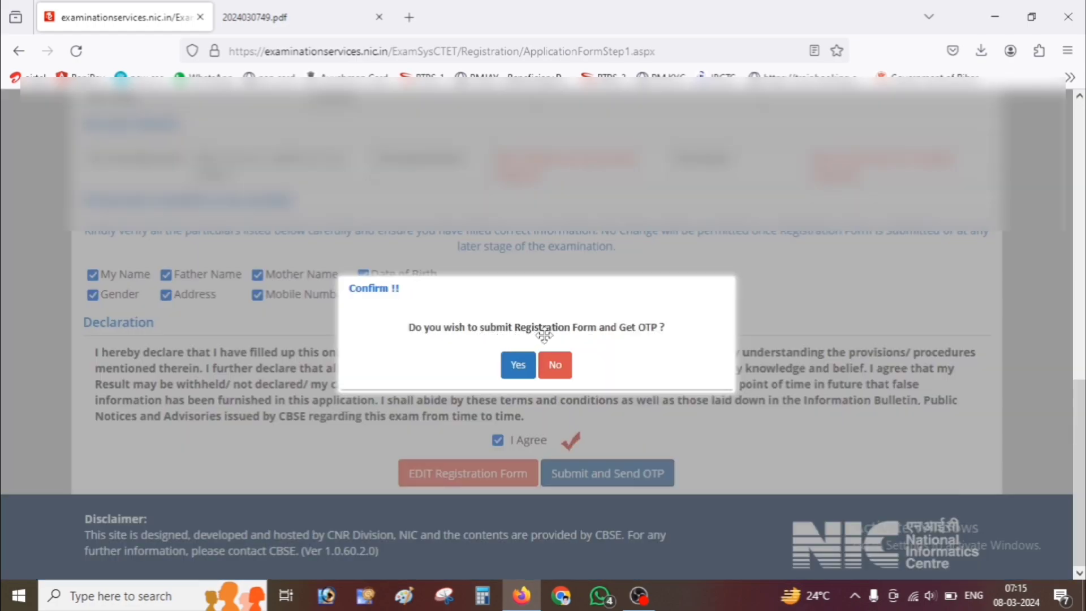
left_click(518, 364)
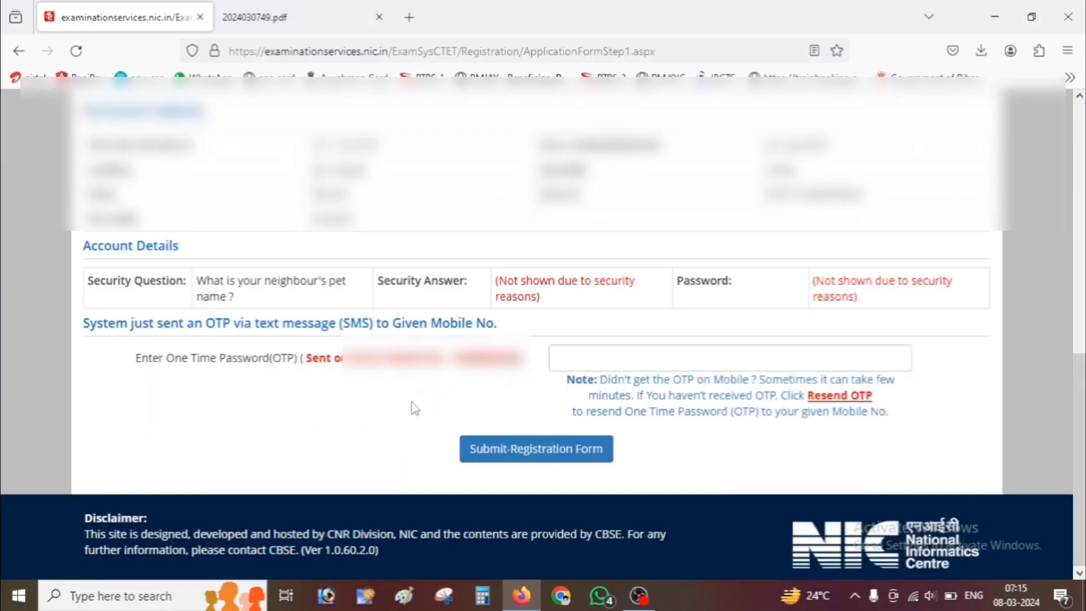
Enter the one-time password sent to the mobile number and submit the registration form.
left_click(639, 359)
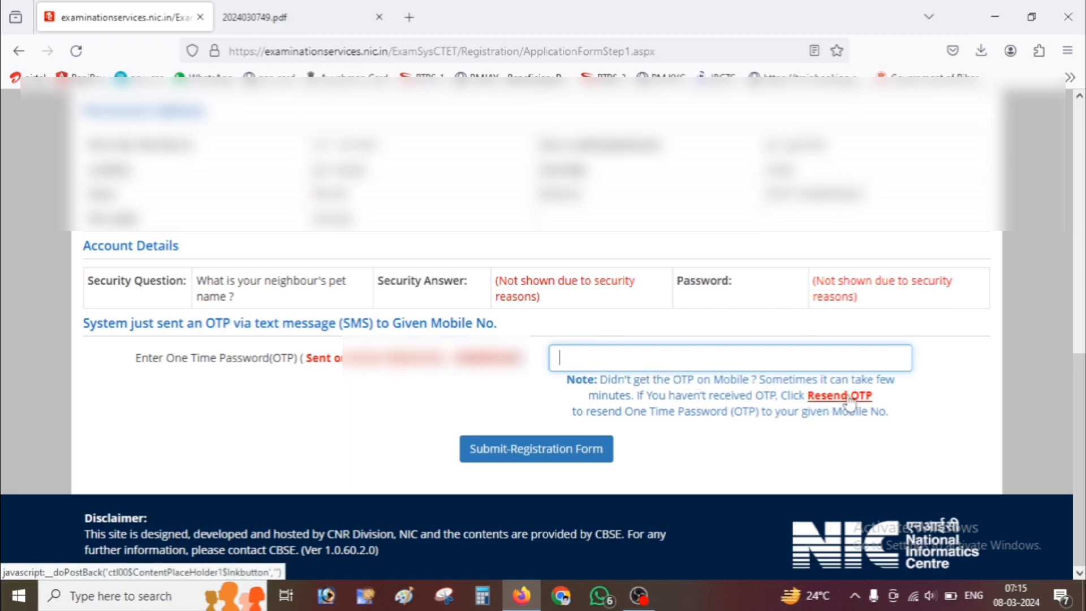
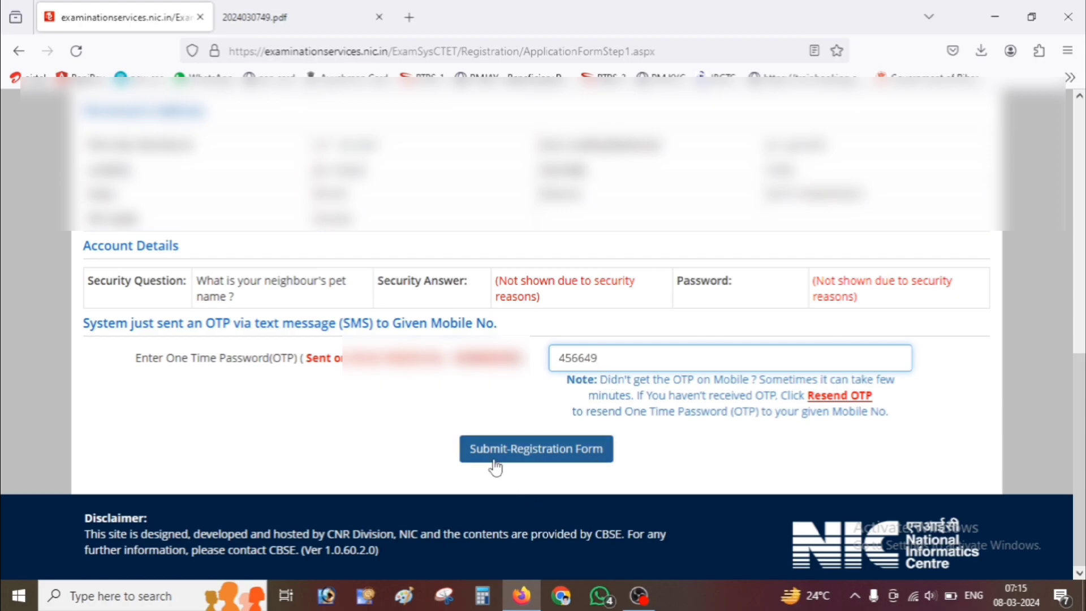
left_click(527, 458)
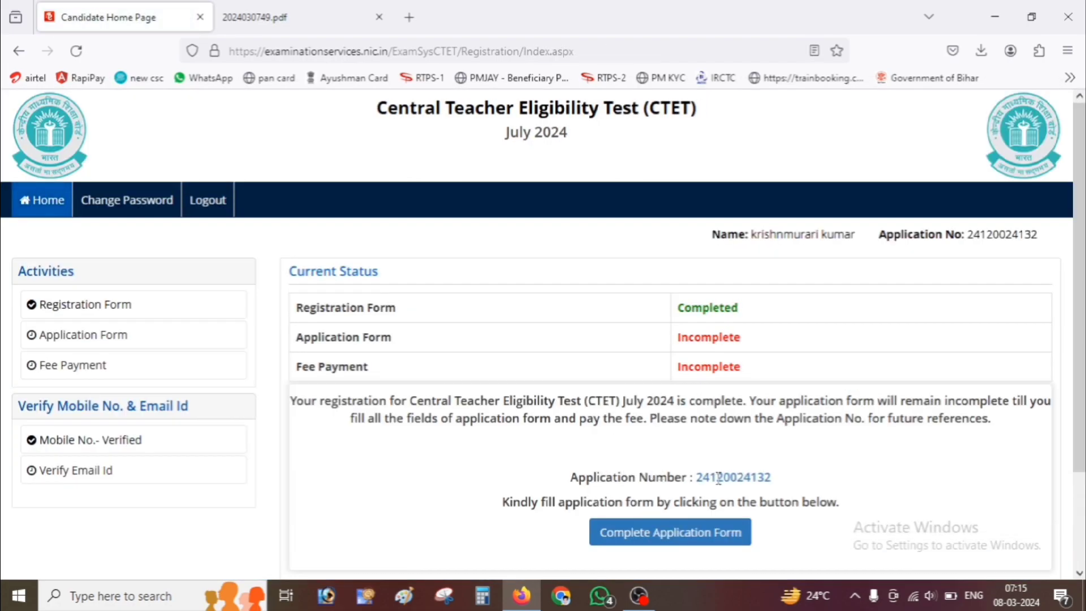
Review the application number, the candidate's name and the registration form status on the candidate home page.
left_click_drag(571, 480, 769, 479)
left_click(746, 471)
left_click_drag(708, 236, 747, 237)
left_click_drag(878, 234, 942, 235)
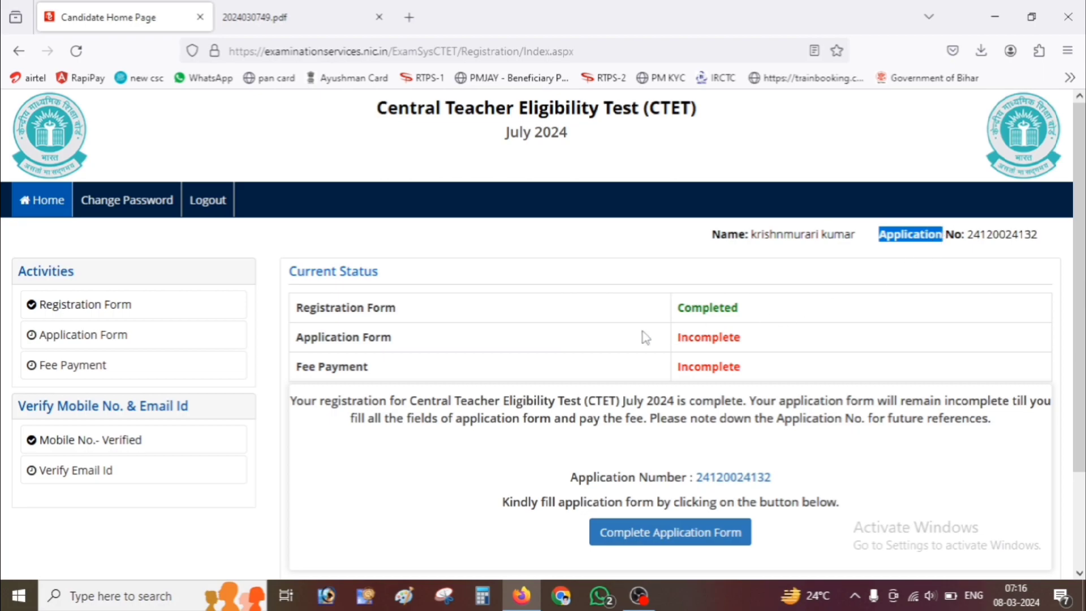
left_click(603, 336)
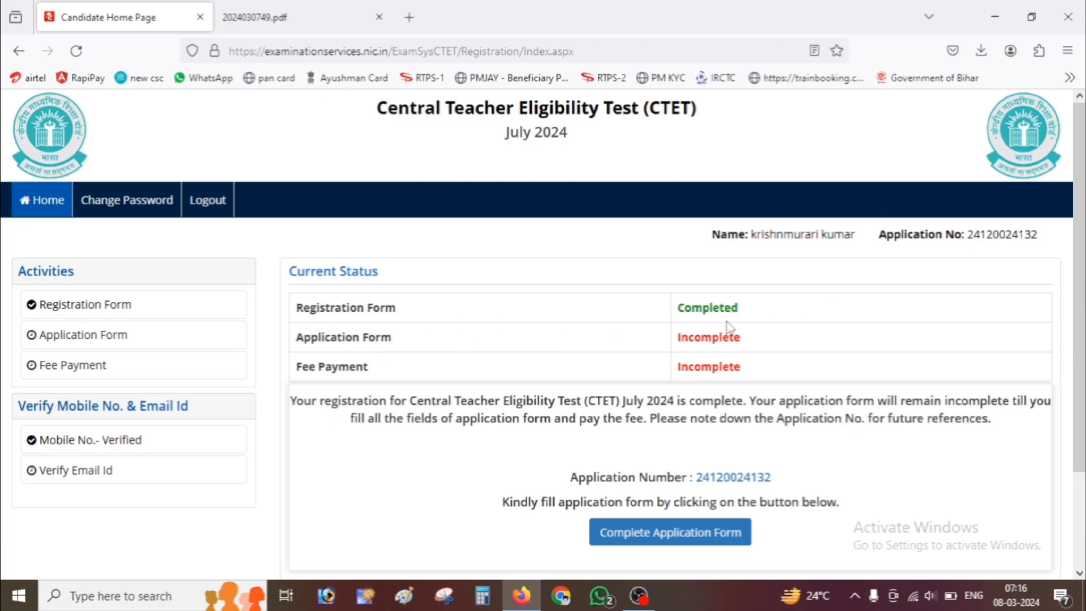
left_click_drag(686, 308, 733, 308)
left_click(439, 347)
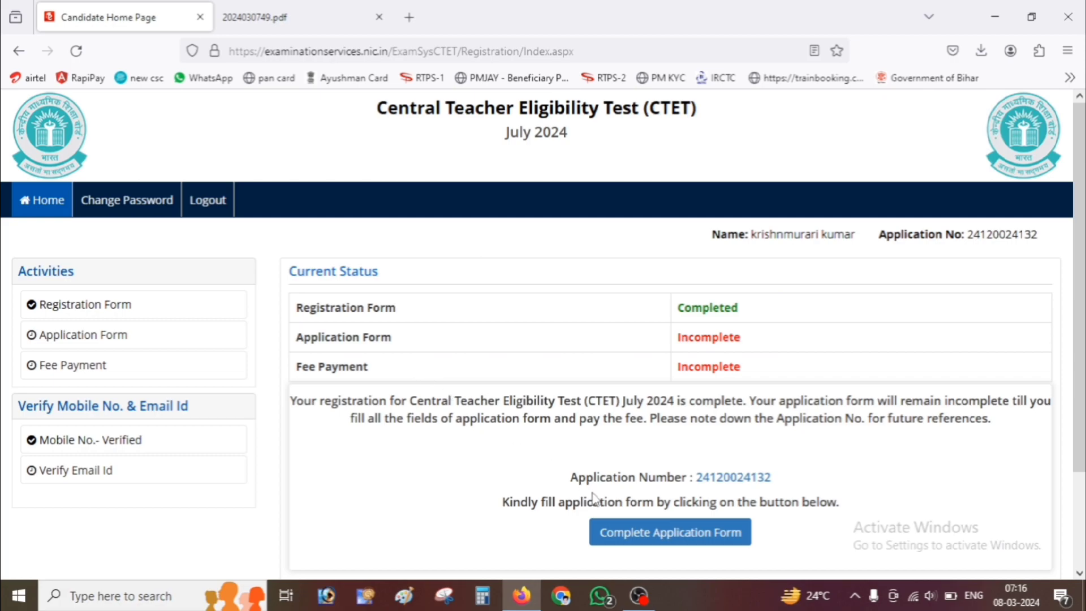
Start verification of the registered email ID by submitting the displayed security pin, and acknowledge the OTP notice.
left_click(94, 479)
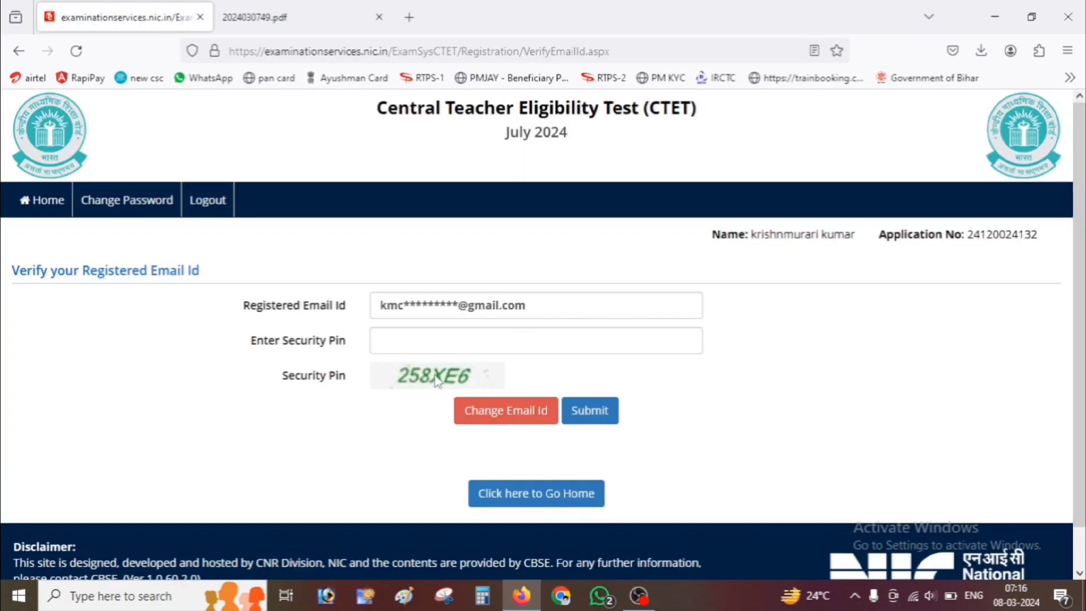
left_click(407, 351)
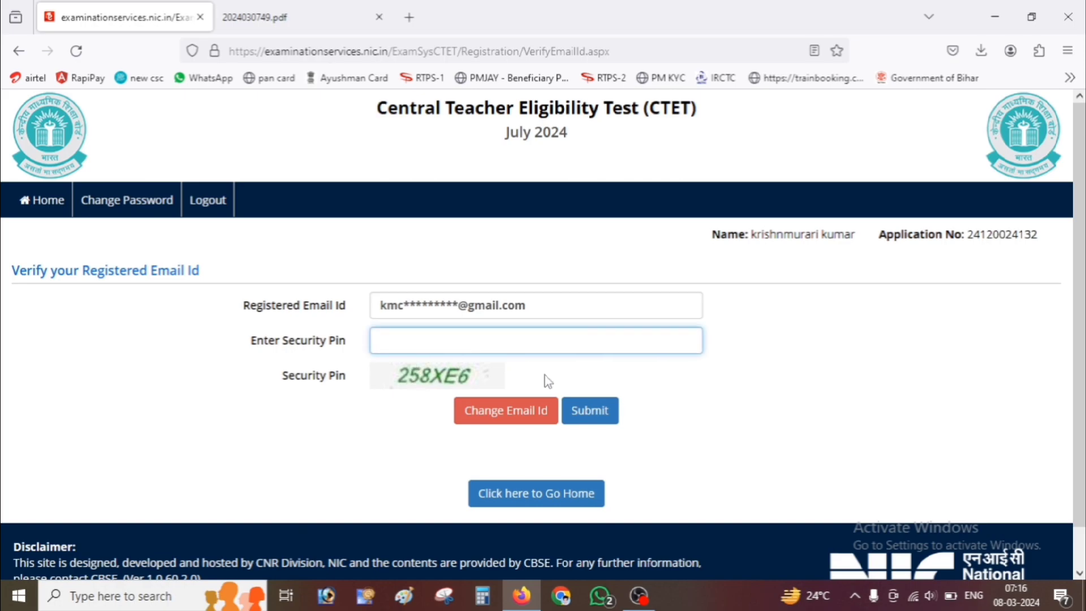
type("258XE6")
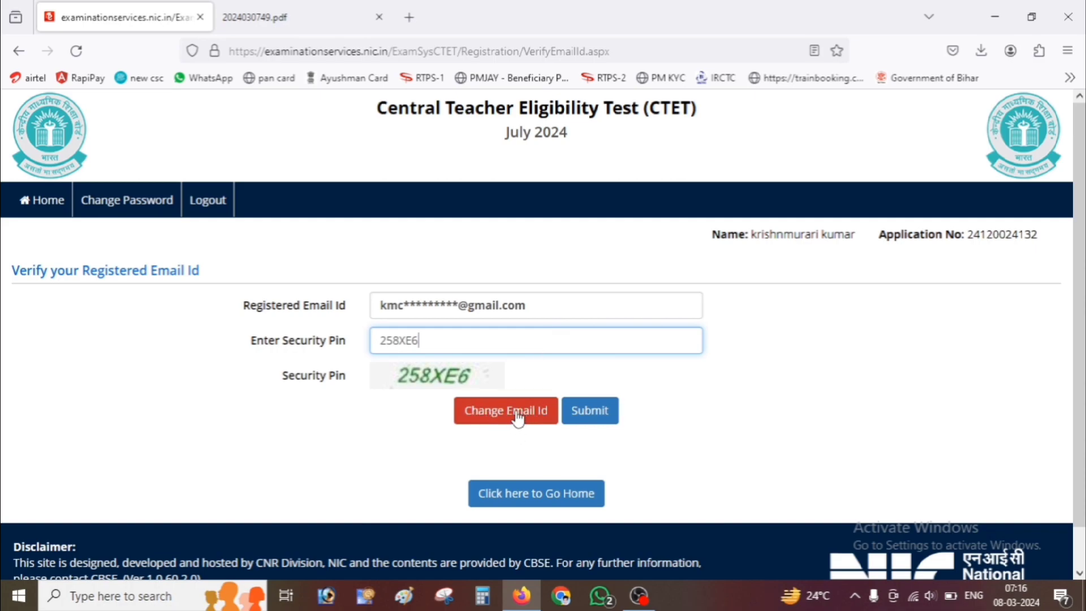
left_click(588, 411)
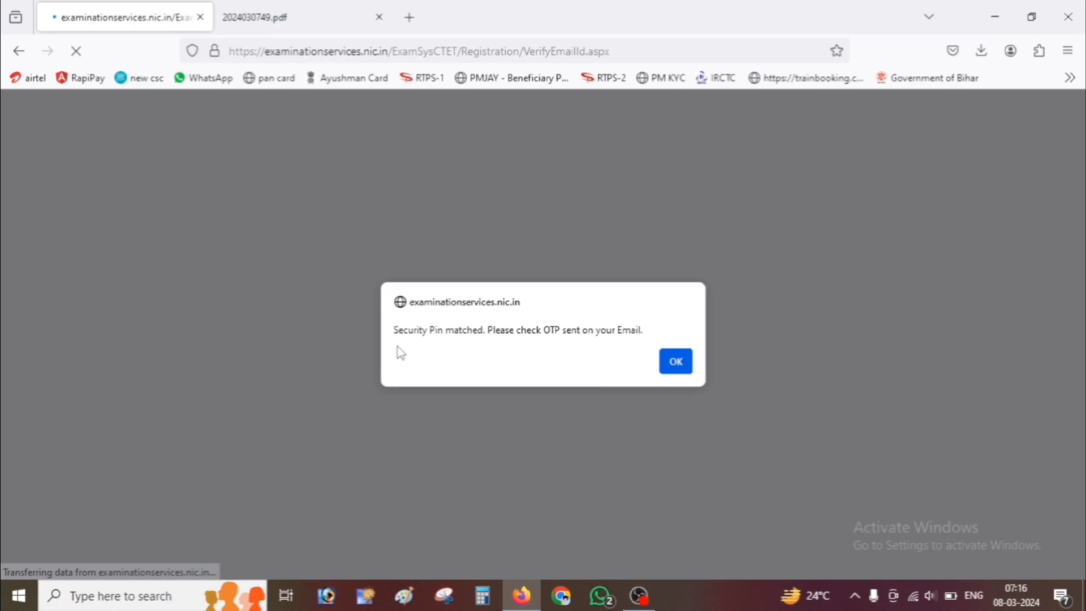
left_click(678, 364)
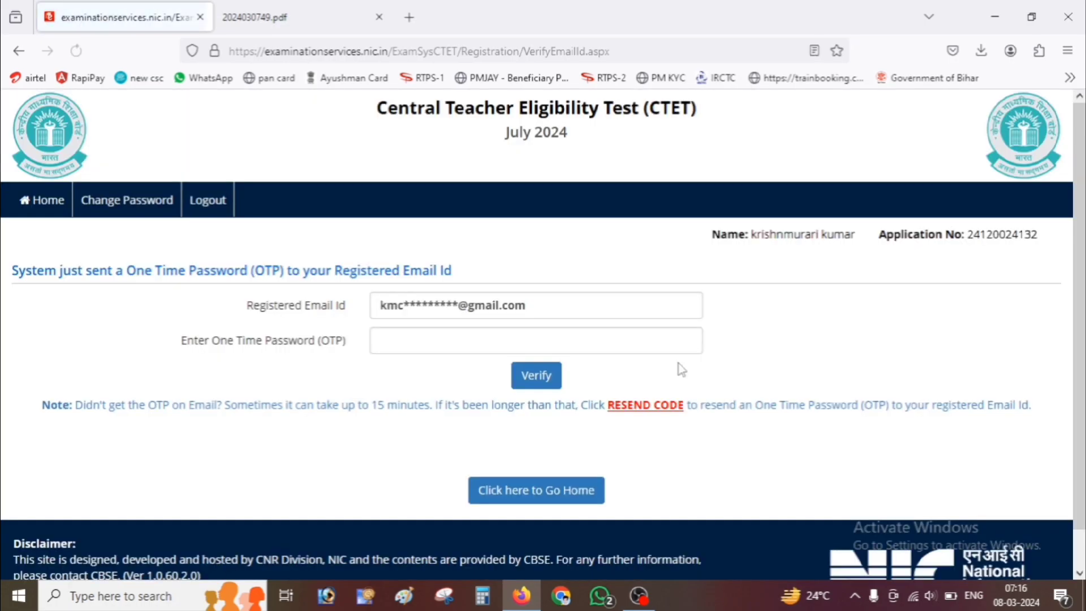
Enter the one-time password sent to the registered email ID and verify the email.
left_click(402, 347)
left_click(759, 352)
left_click(438, 341)
left_click(486, 367)
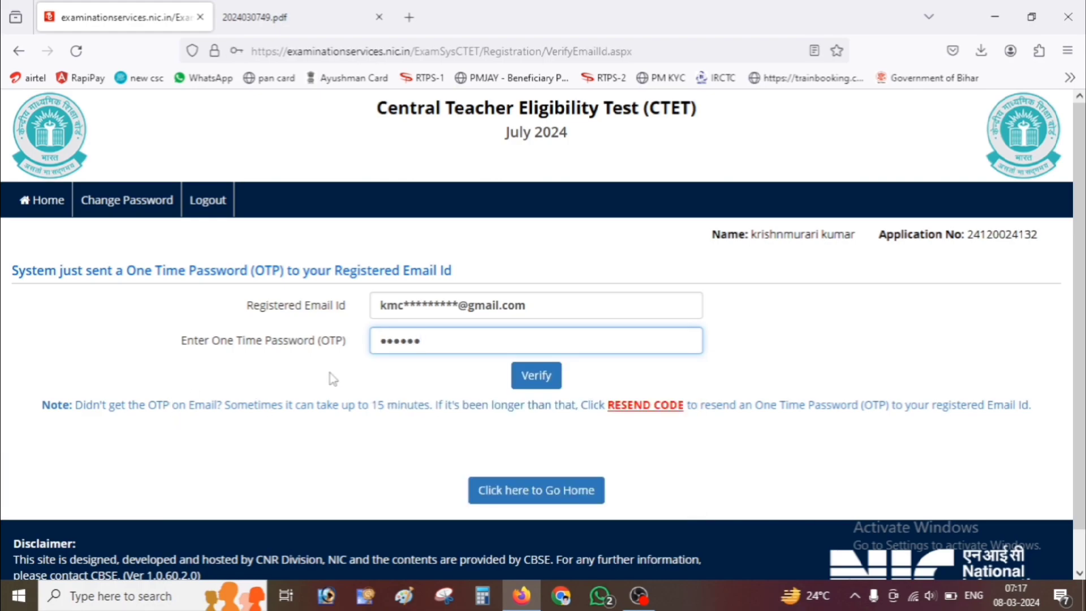
left_click(514, 380)
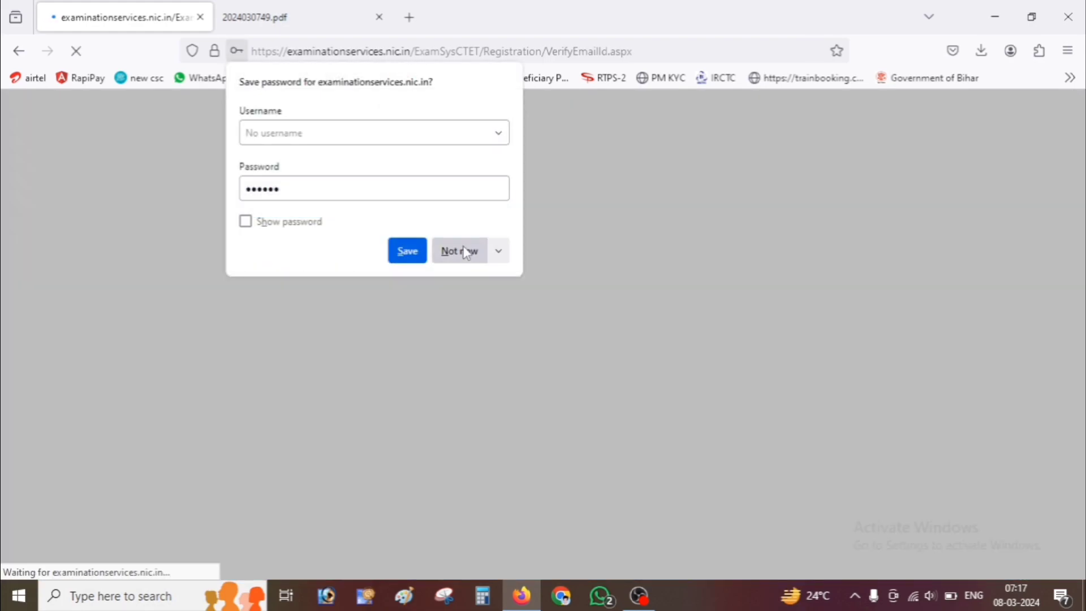
left_click(455, 250)
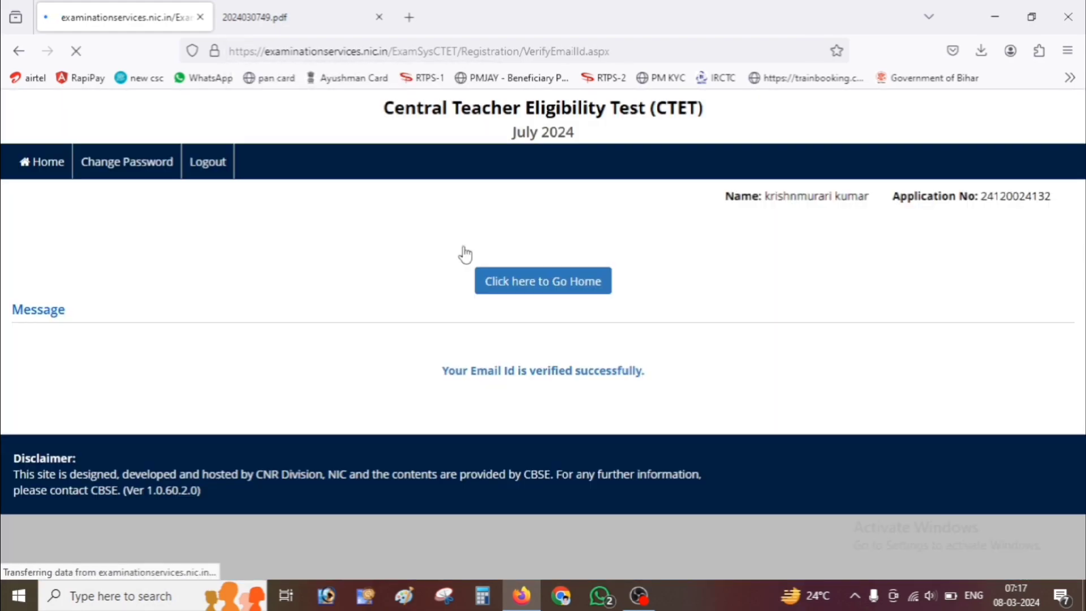
left_click_drag(443, 408, 644, 424)
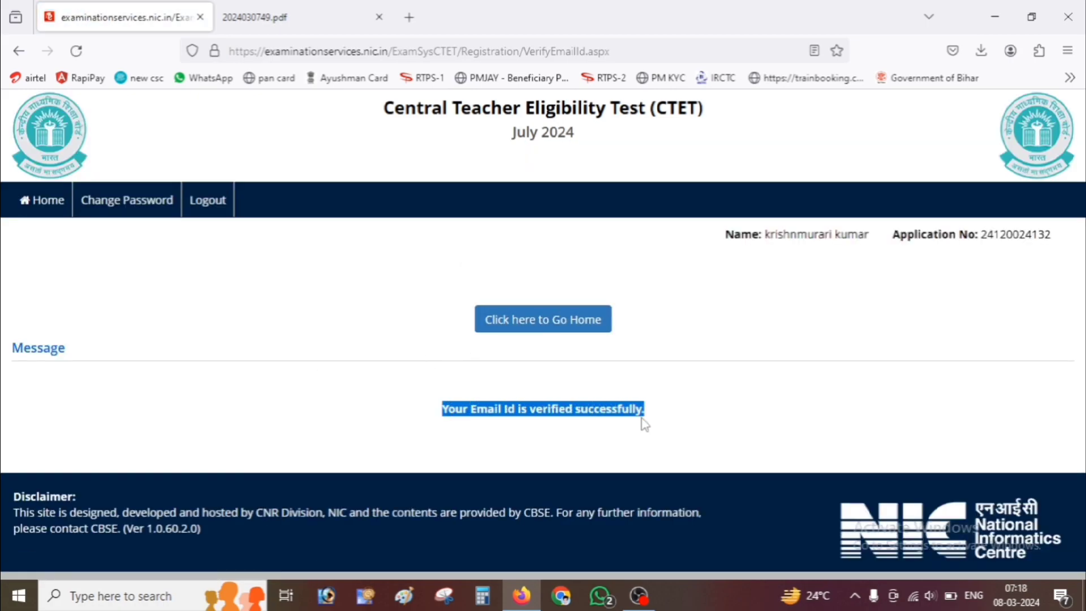
Return to the candidate home page and open the Personal Details section of the application form.
left_click(532, 333)
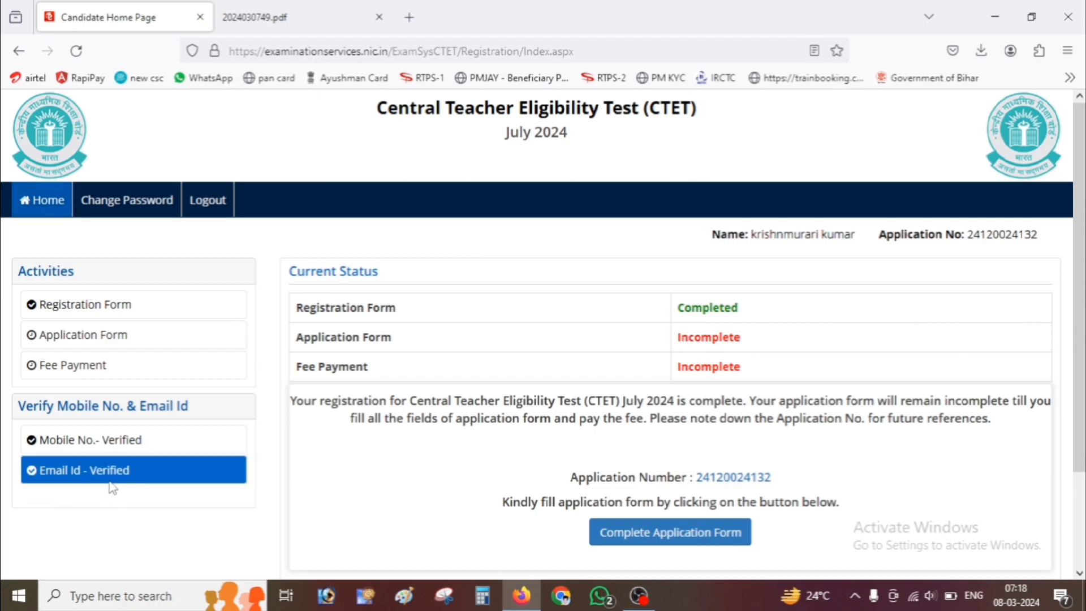
scroll(498, 474, "down", 2)
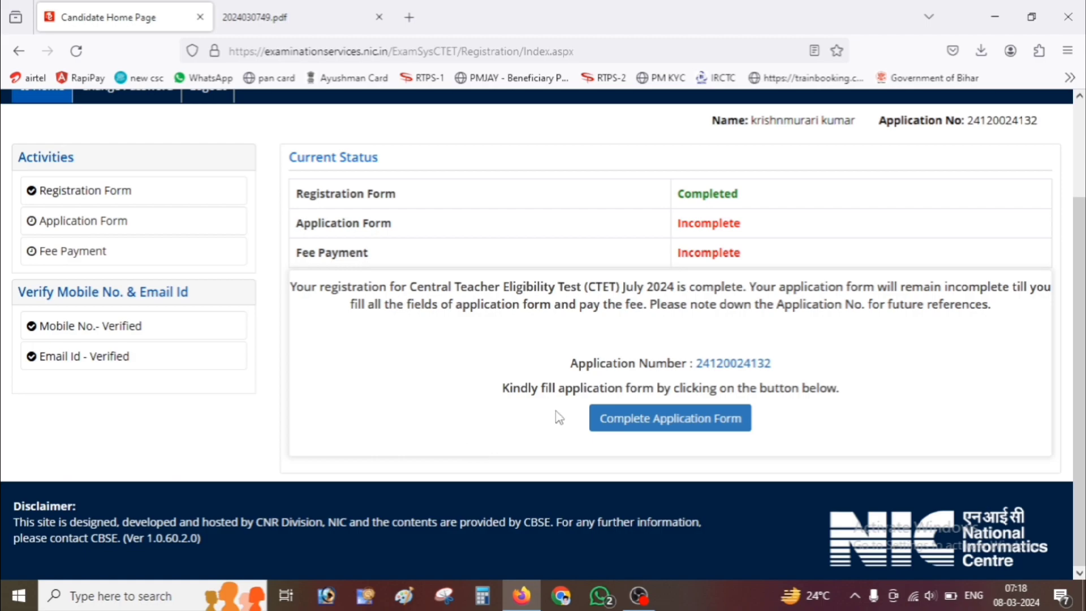
left_click(700, 425)
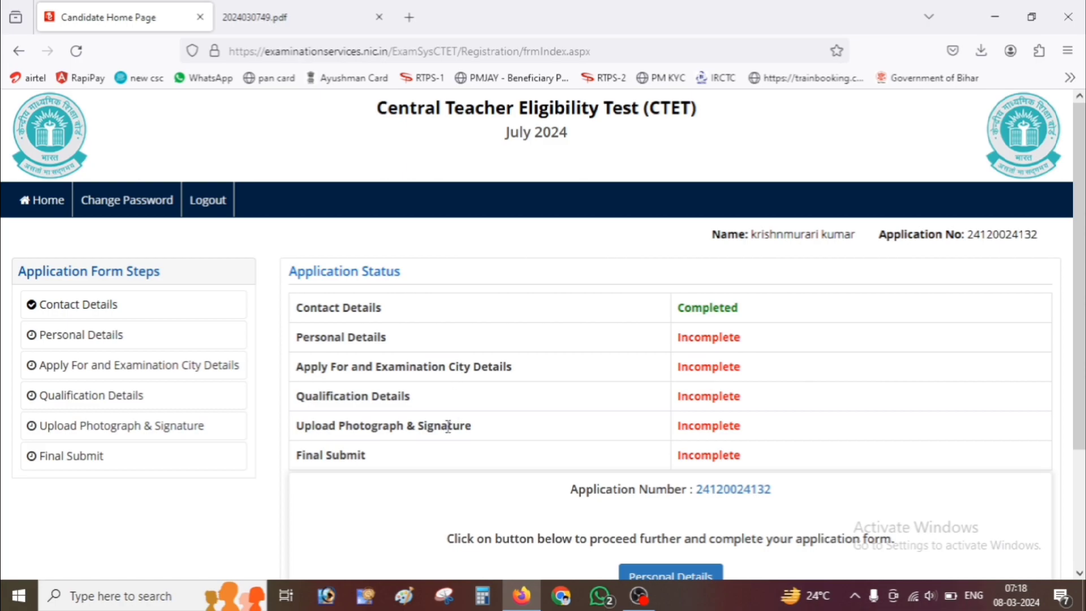
scroll(443, 423, "down", 3)
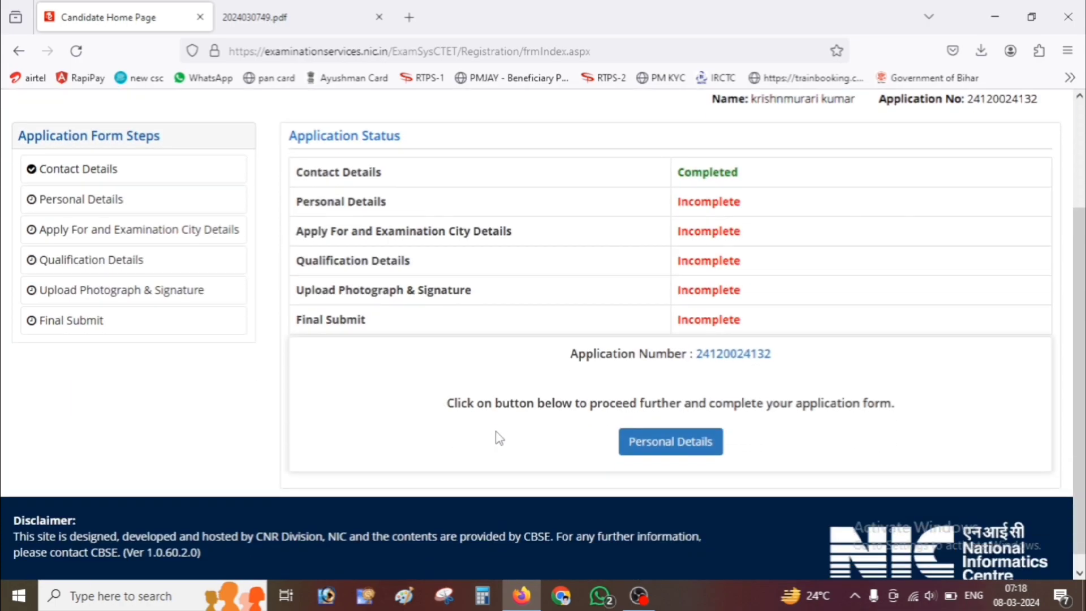
left_click(691, 451)
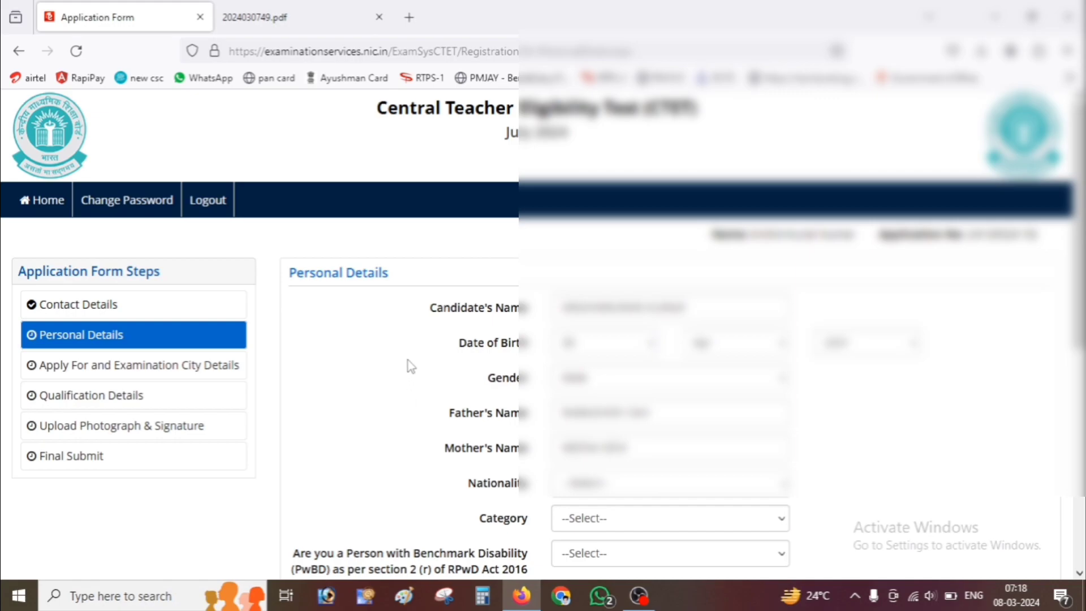
Set the candidate's nationality to Indian and the category to OBC- NCL.
scroll(400, 390, "down", 2)
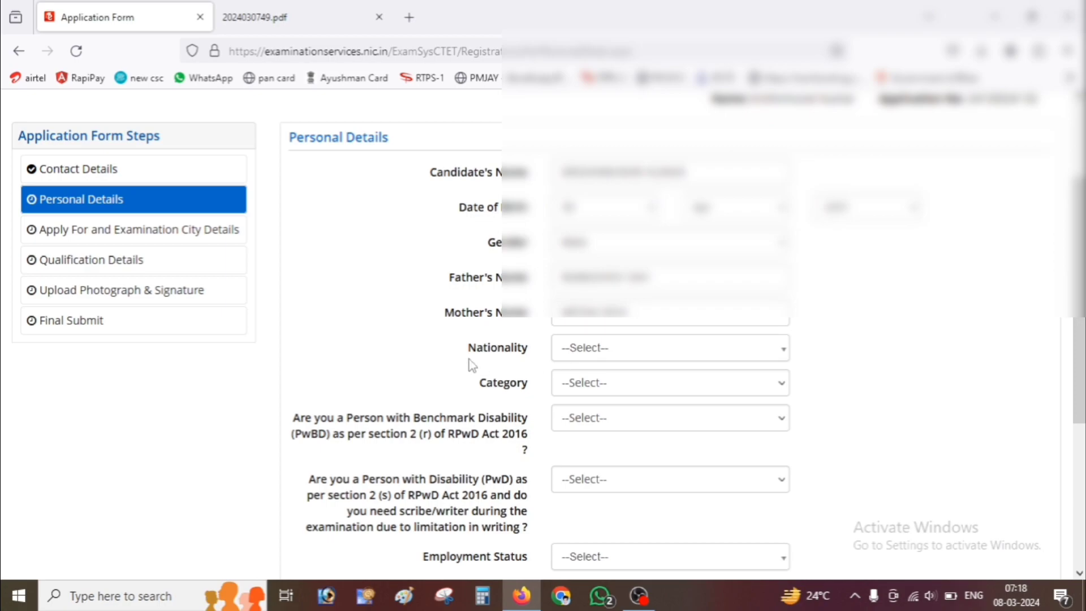
left_click(588, 351)
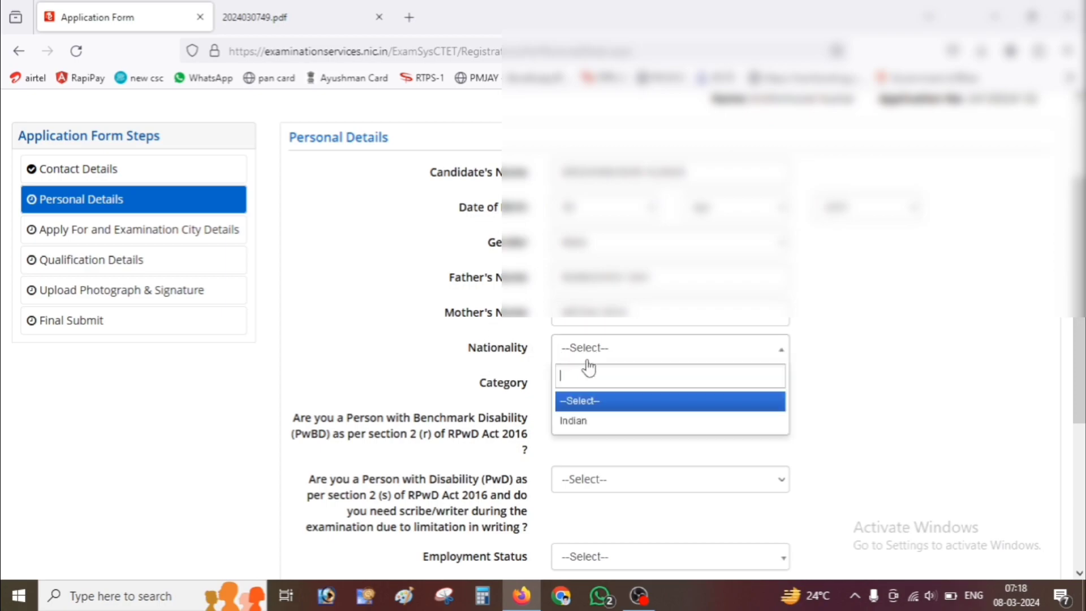
left_click(574, 421)
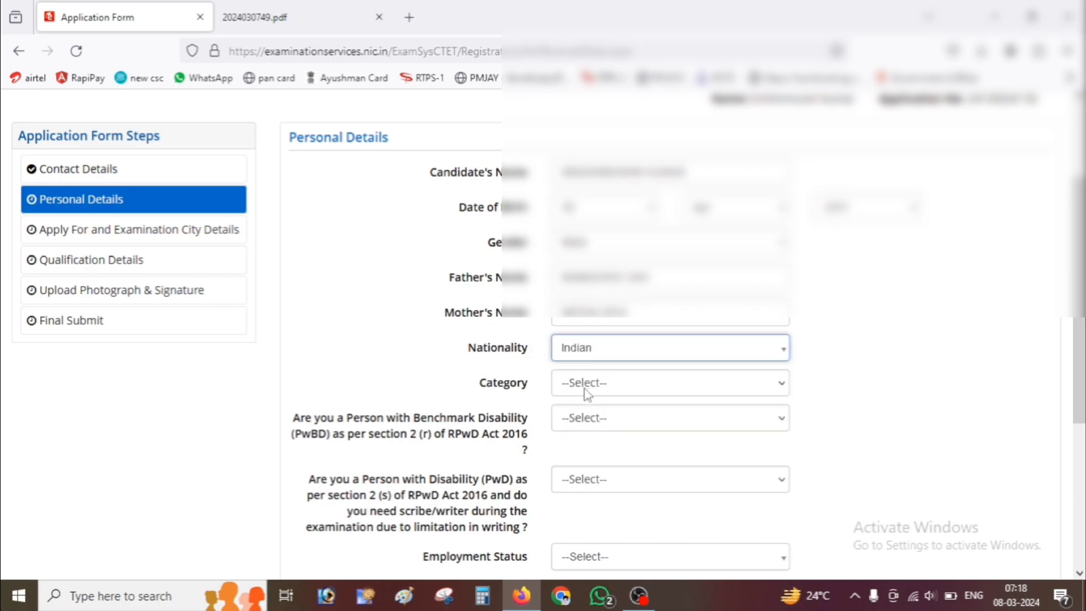
left_click(584, 389)
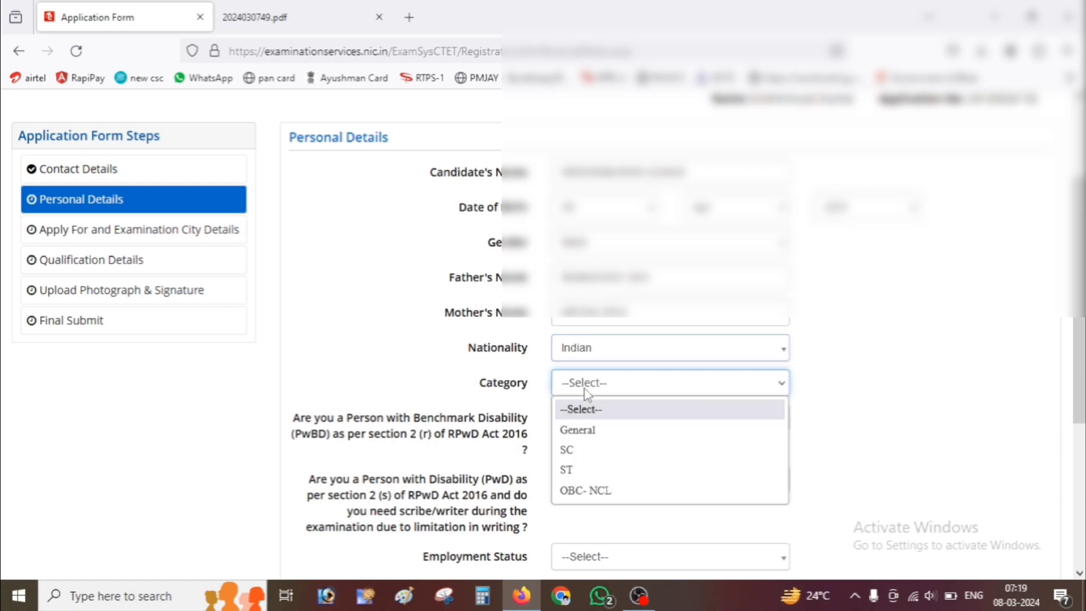
left_click(594, 495)
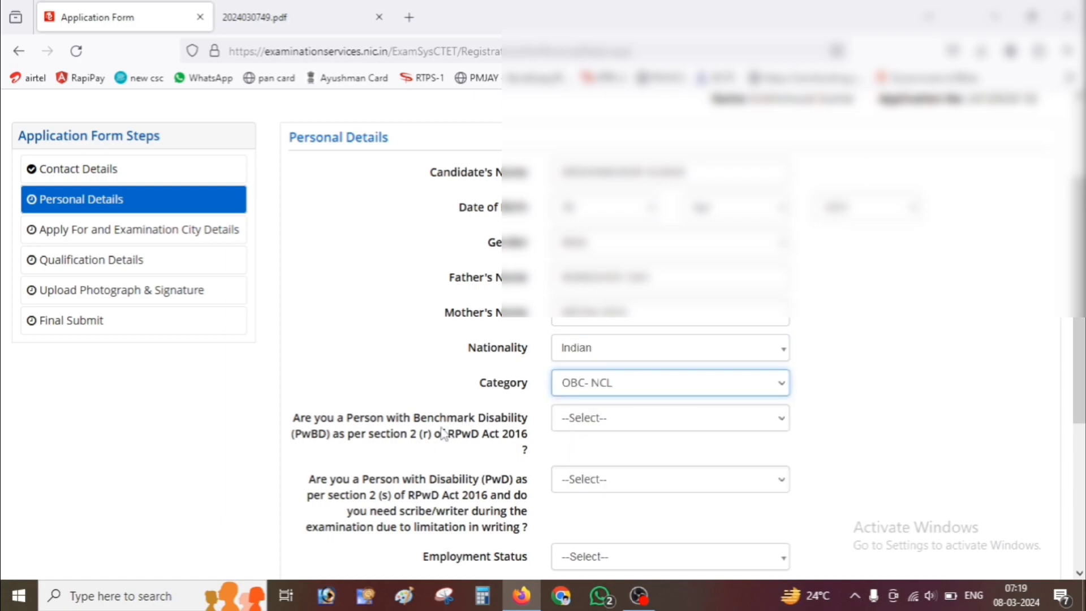
Try the benchmark disability answer Yes with Hearing & Speech Impaired(Deaf & Dumb) as the type, and look at the scribe/reader options.
left_click(597, 423)
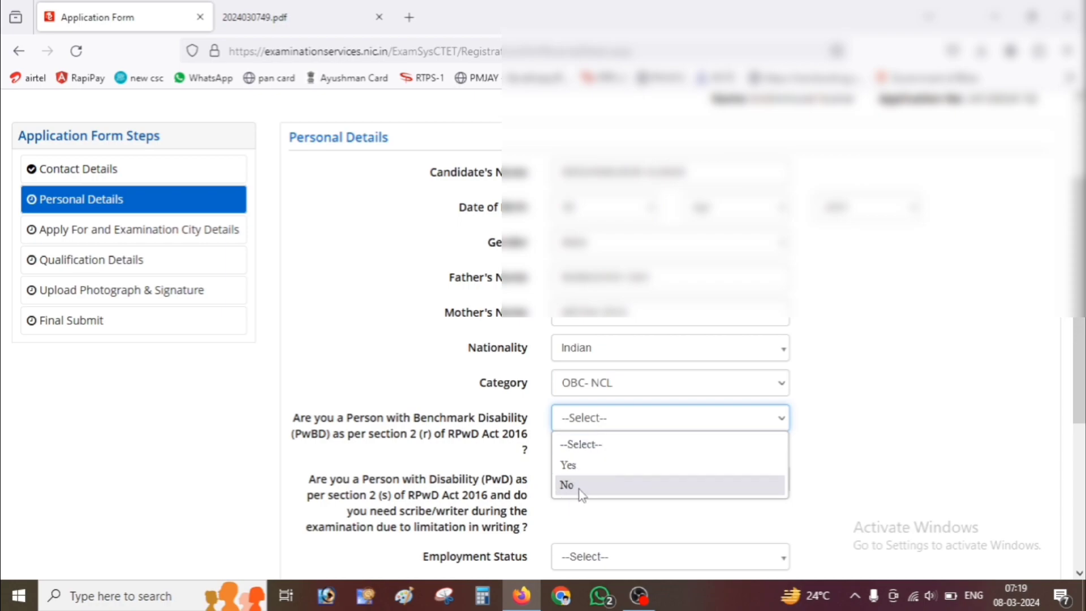
left_click(567, 465)
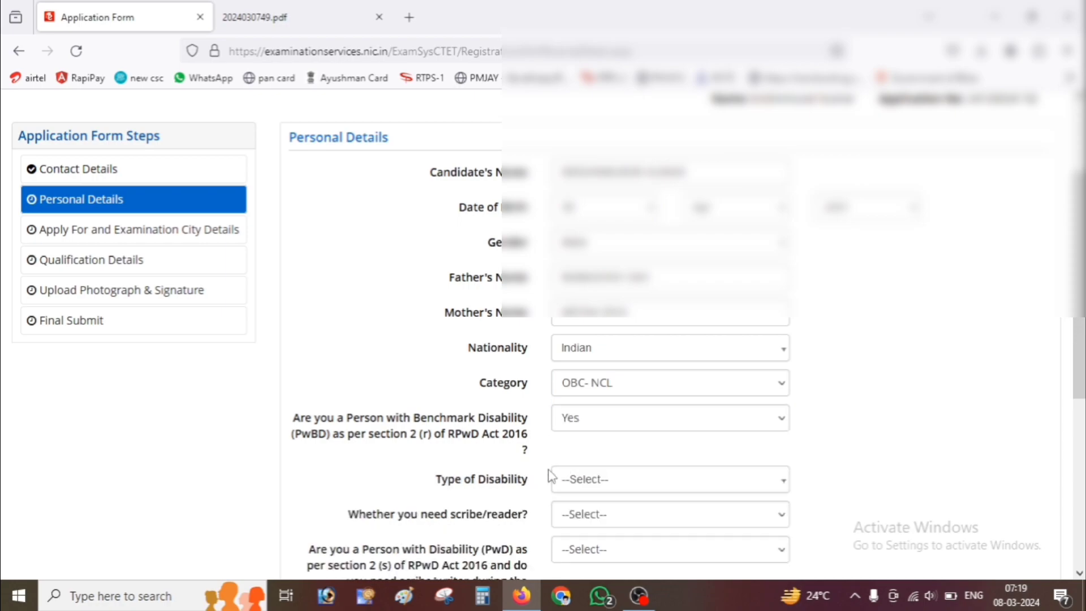
left_click(592, 481)
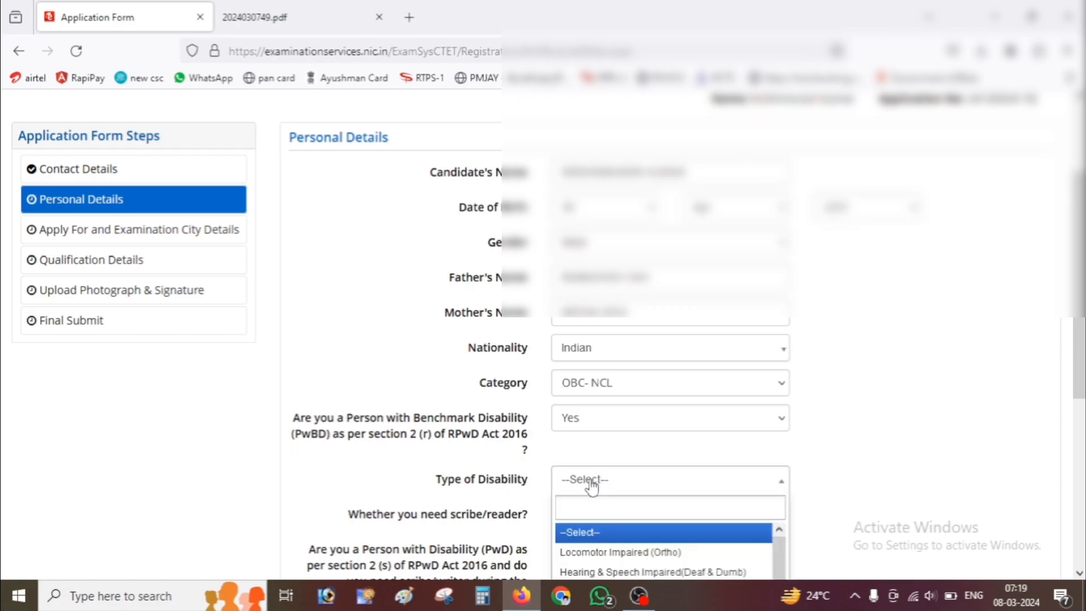
scroll(593, 544, "down", 1)
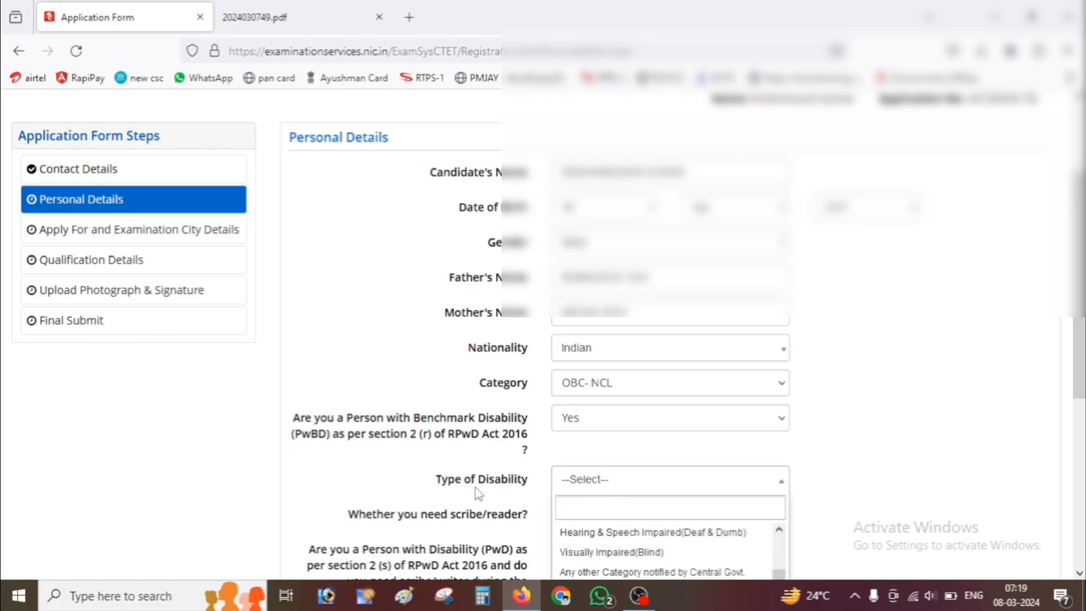
left_click(572, 528)
scroll(543, 516, "down", 2)
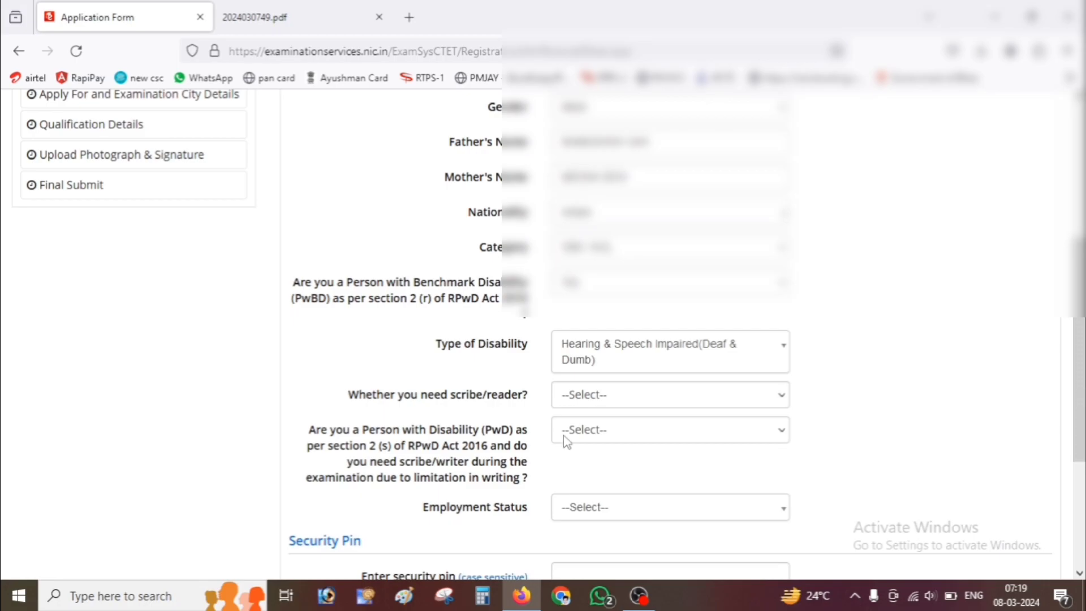
left_click(583, 396)
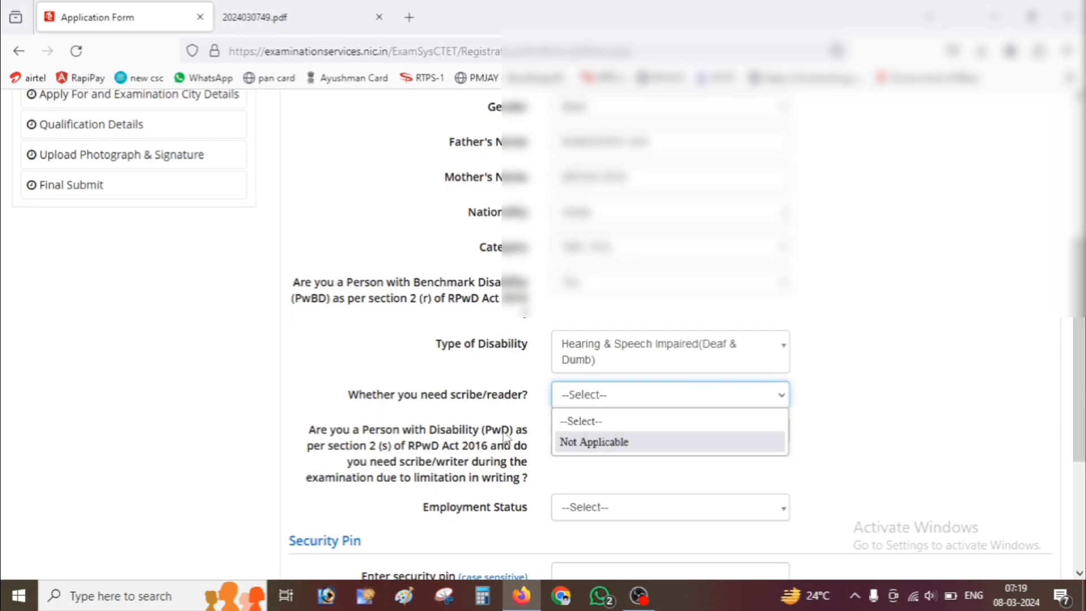
left_click(495, 407)
Answer No to both the benchmark disability (PwBD) question and the disability (PwD) scribe/writer question.
scroll(503, 395, "up", 2)
scroll(505, 394, "up", 1)
left_click(588, 420)
left_click(567, 485)
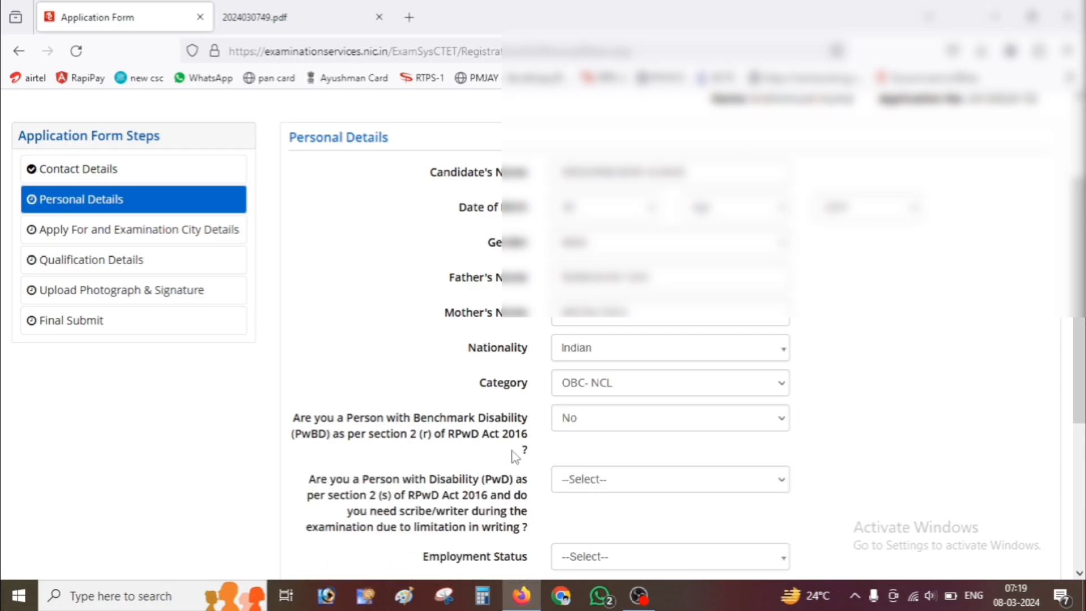
scroll(531, 441, "down", 2)
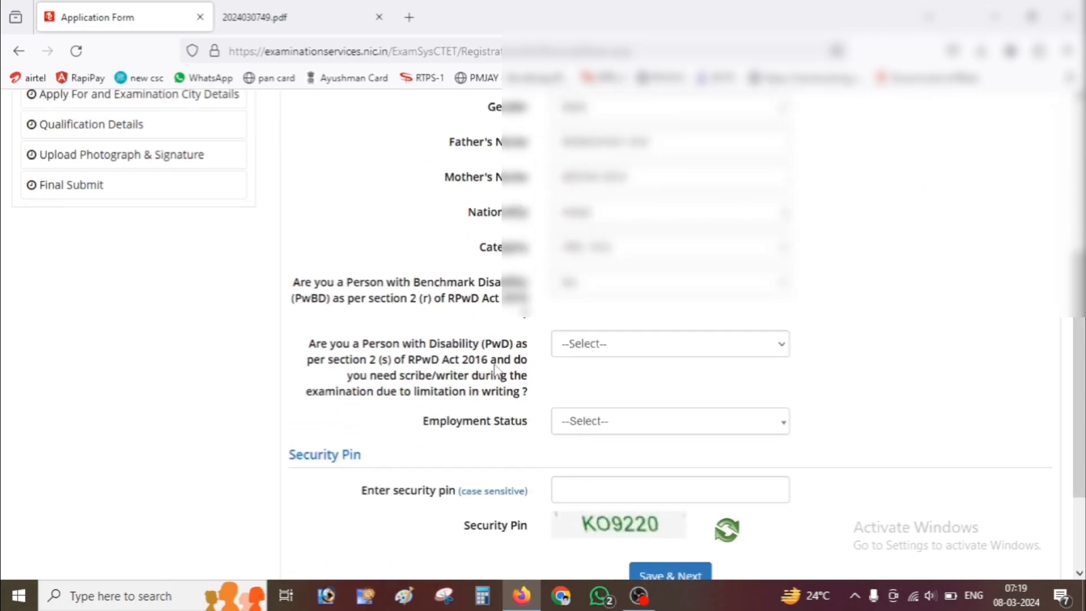
left_click(575, 353)
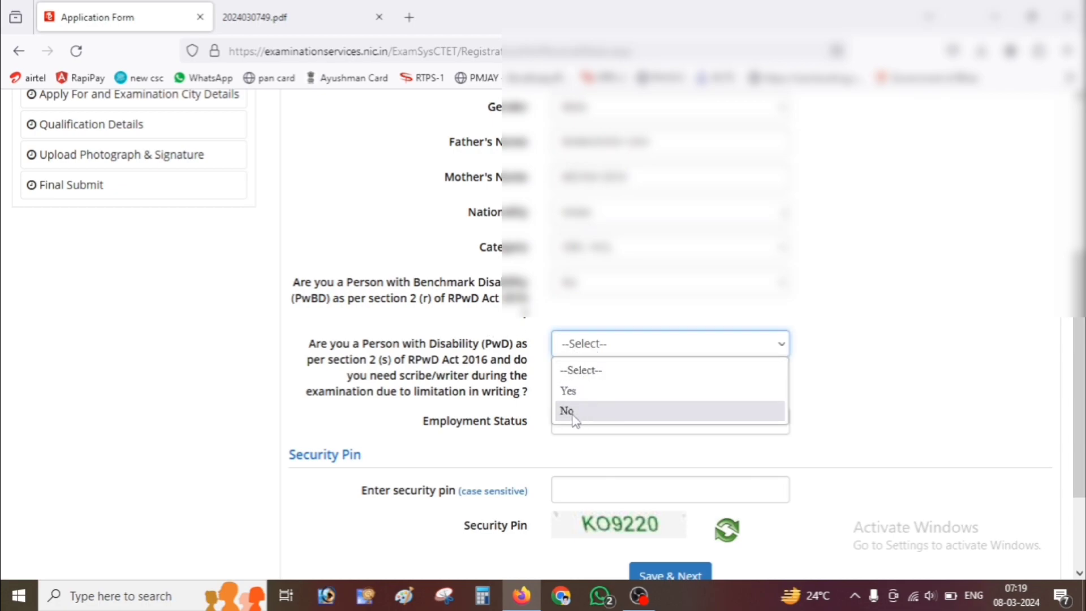
left_click(566, 411)
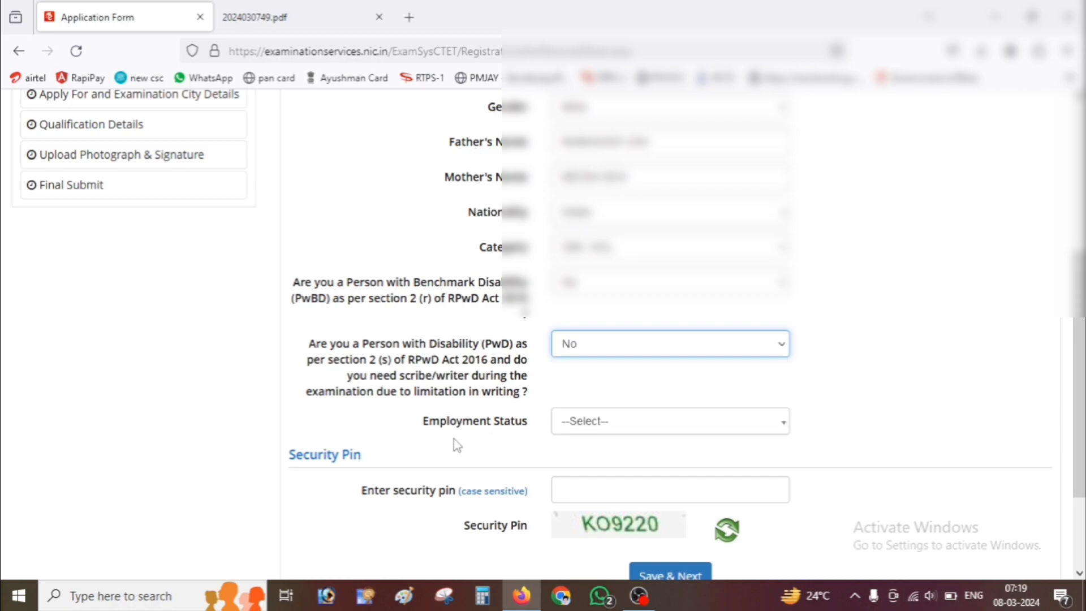
Set the employment status to Not Employed, and submit the Personal Details section with the displayed security pin.
left_click(611, 428)
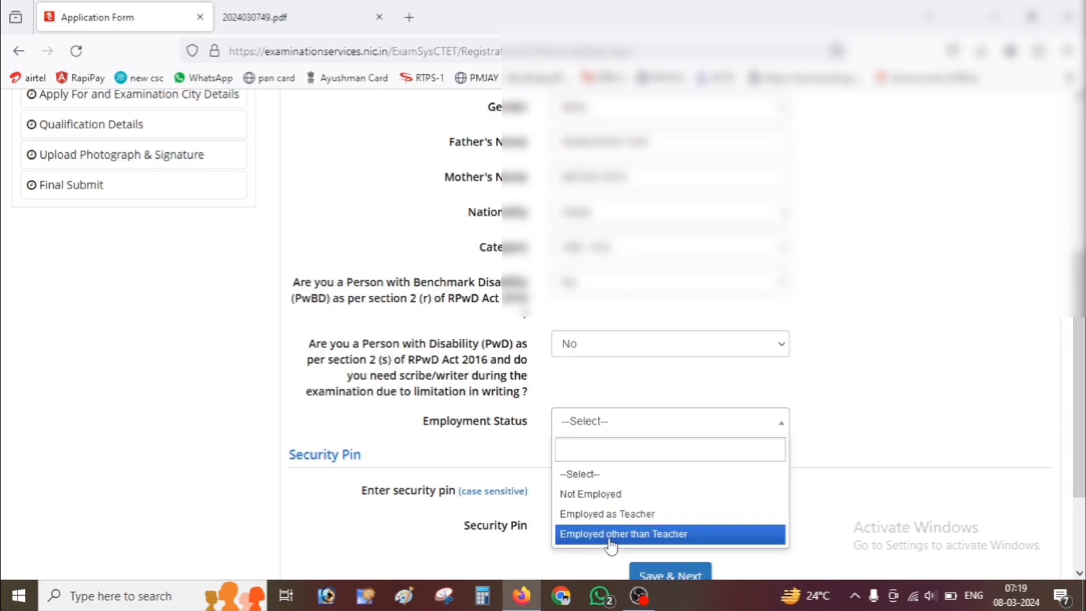
left_click(597, 503)
scroll(474, 503, "down", 2)
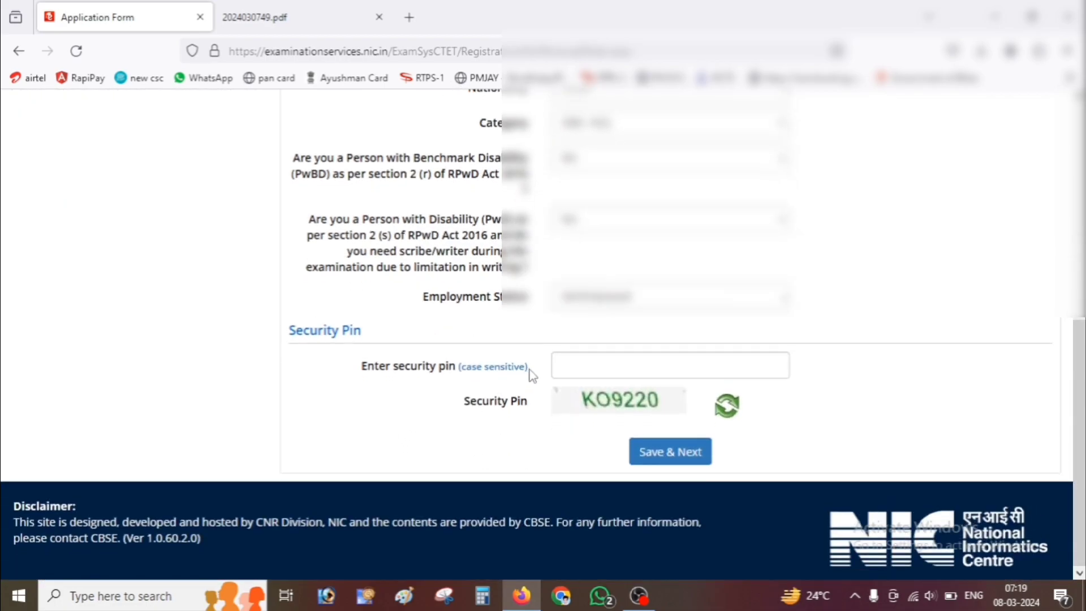
left_click(583, 367)
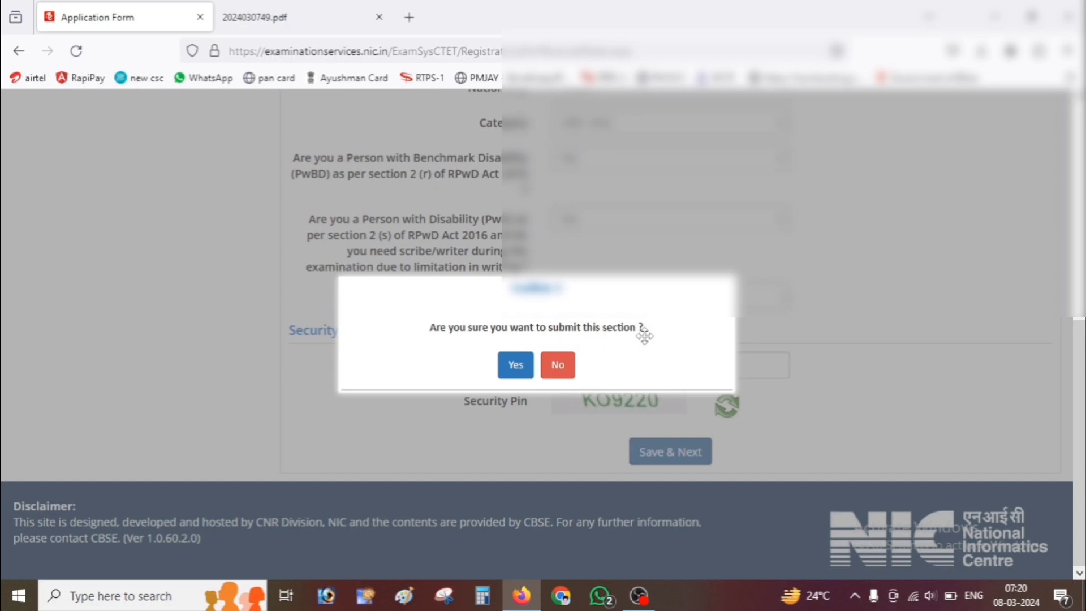
left_click(514, 367)
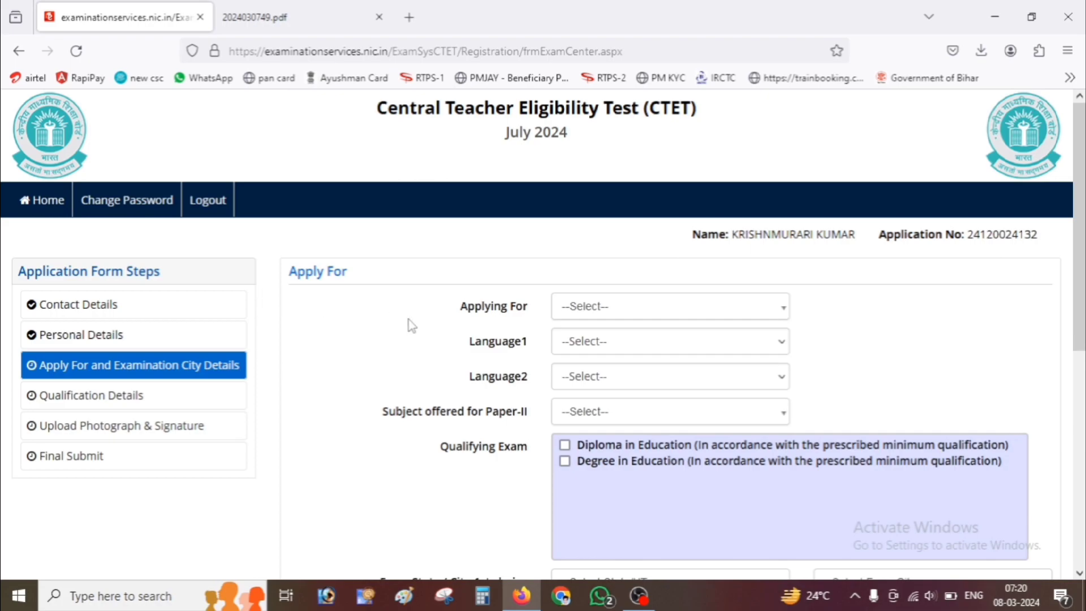
Apply for Paper-I (Class I-V) with Hindi as Language1 and English as Language2.
left_click(580, 317)
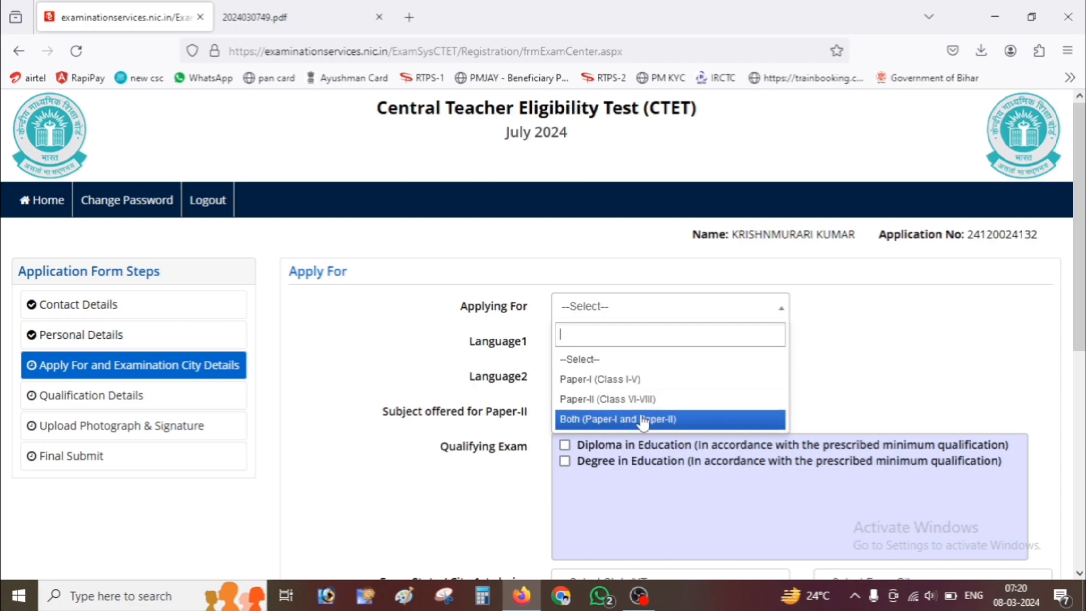
left_click(564, 389)
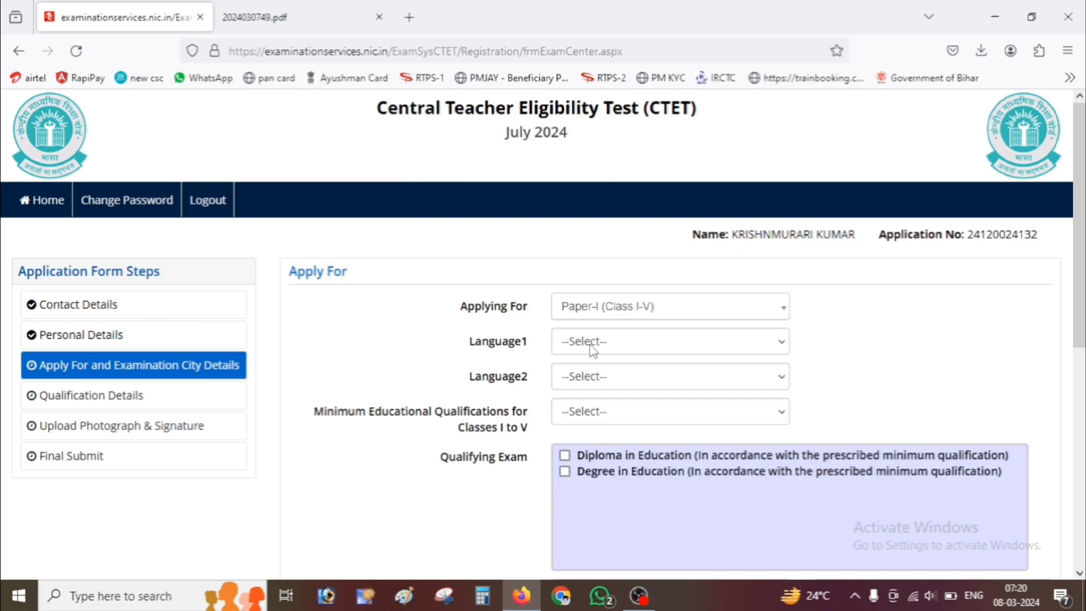
left_click(592, 343)
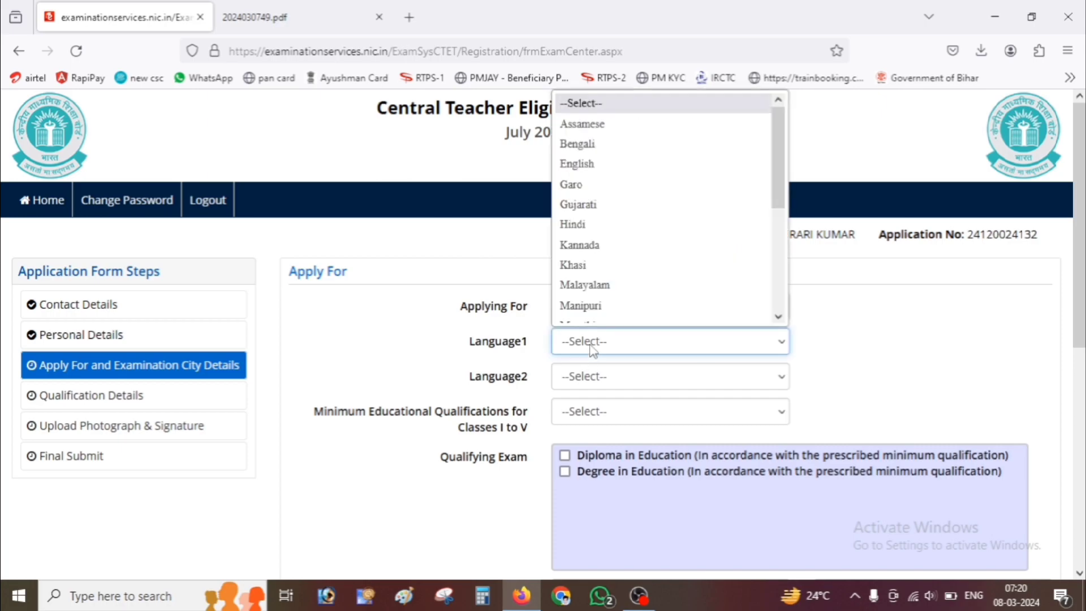
left_click(595, 220)
left_click(600, 378)
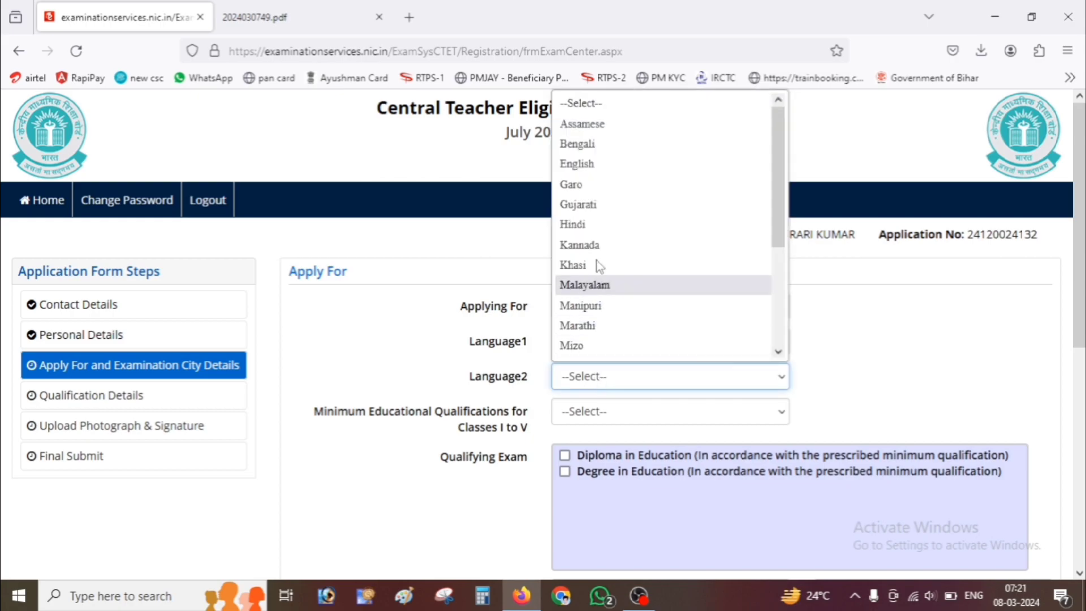
left_click(588, 163)
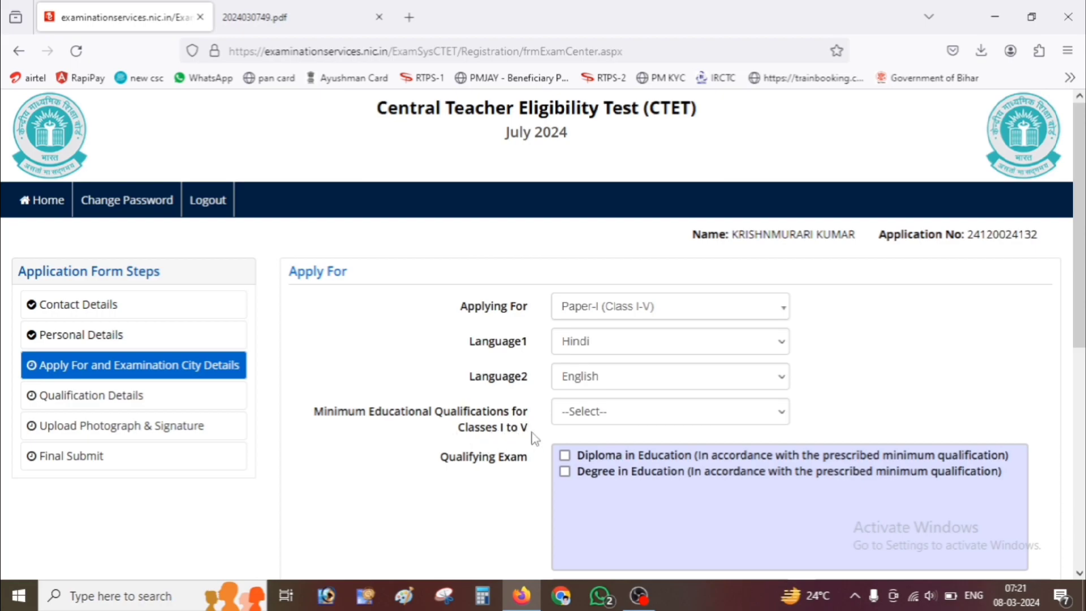
Consult the qualification descriptions and set the minimum educational qualification for Classes I to V to 1.
left_click(588, 412)
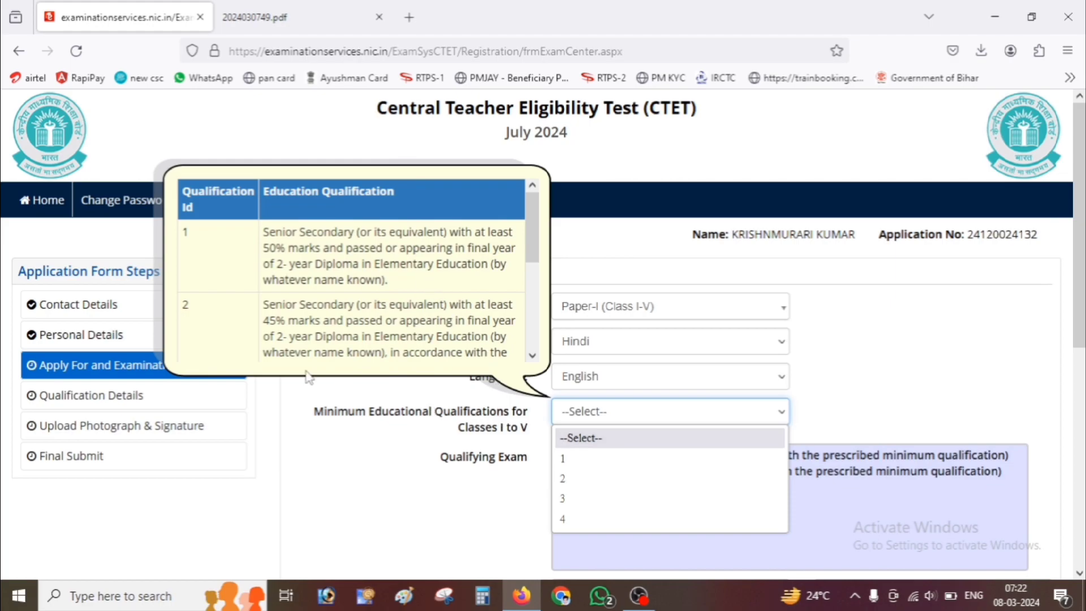
left_click_drag(532, 239, 531, 339)
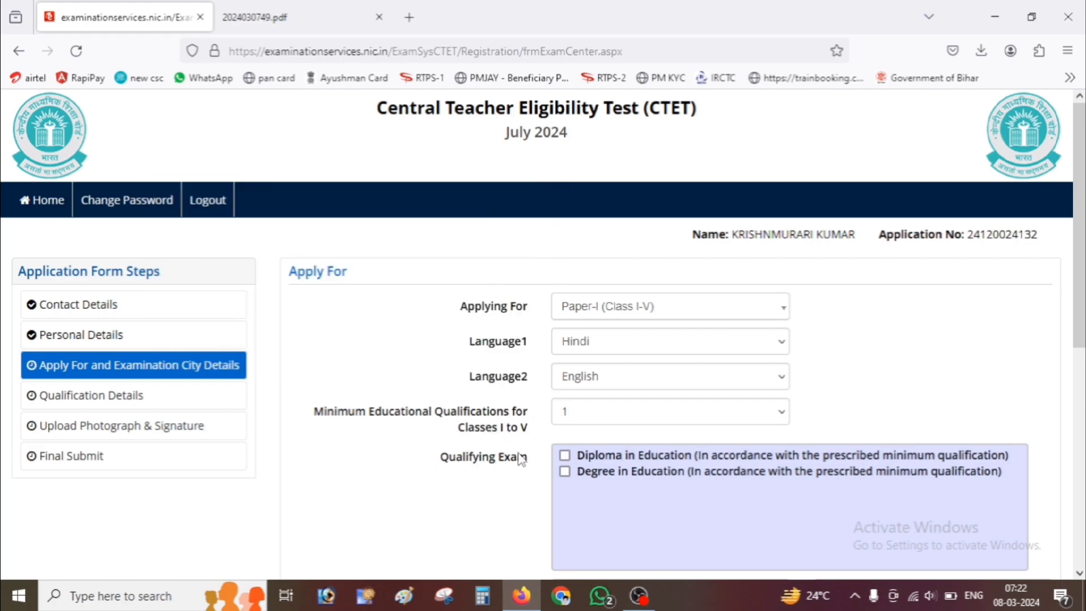
left_click(564, 457)
left_click(564, 458)
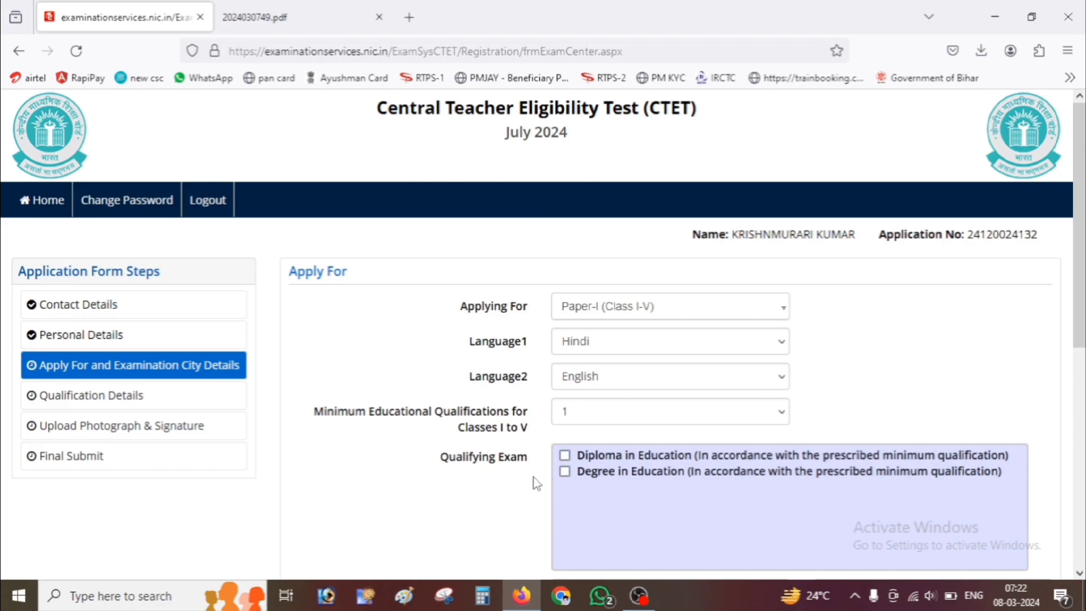
left_click(562, 474)
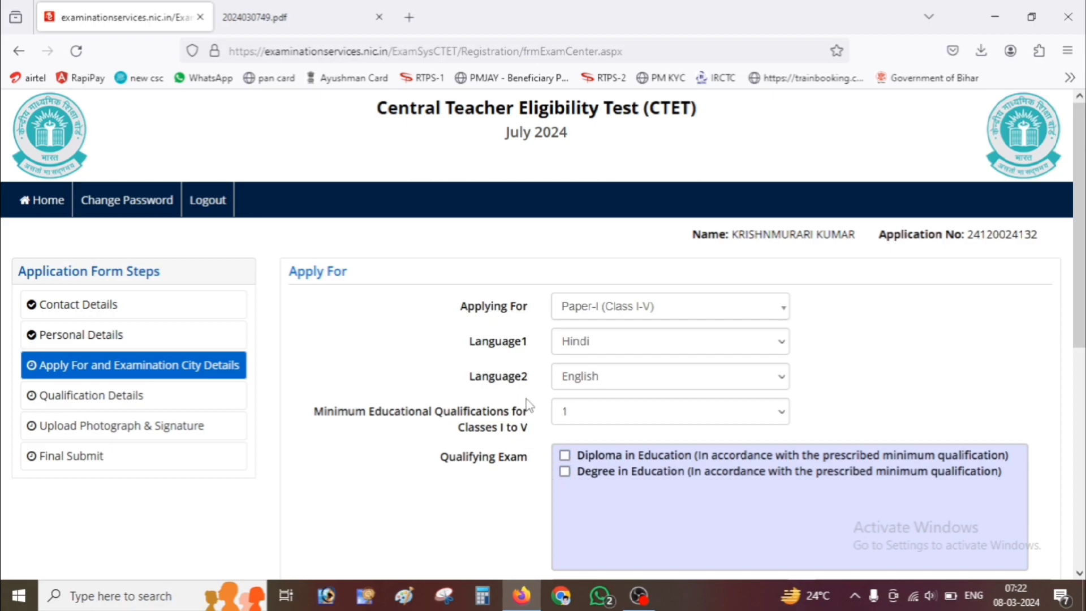
Switch the application to Both (Paper-I and Paper-II) and look through the subjects offered for Paper-II.
left_click(574, 314)
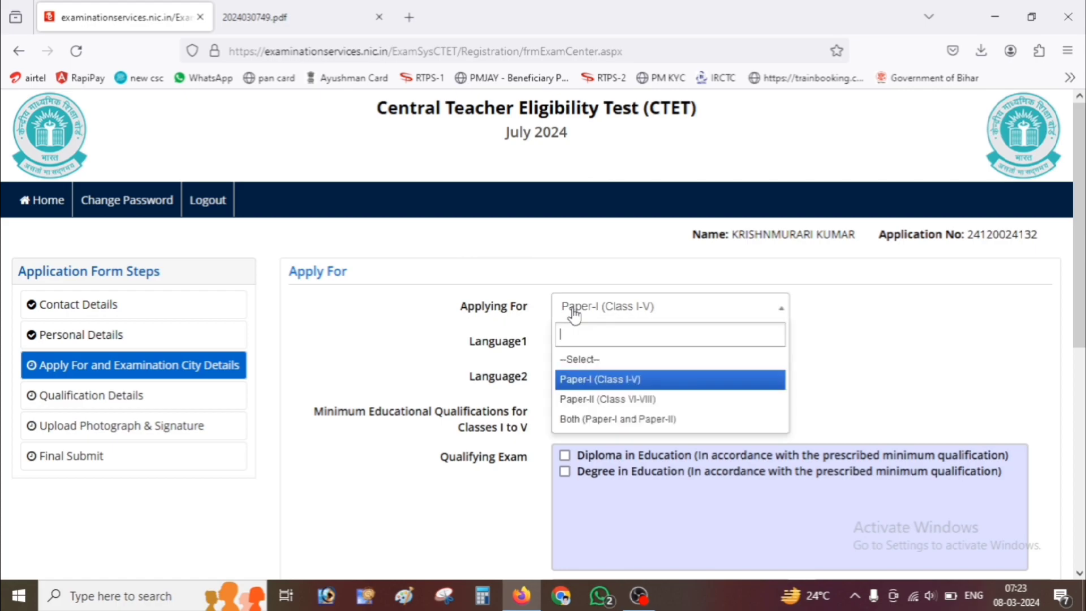
left_click(582, 421)
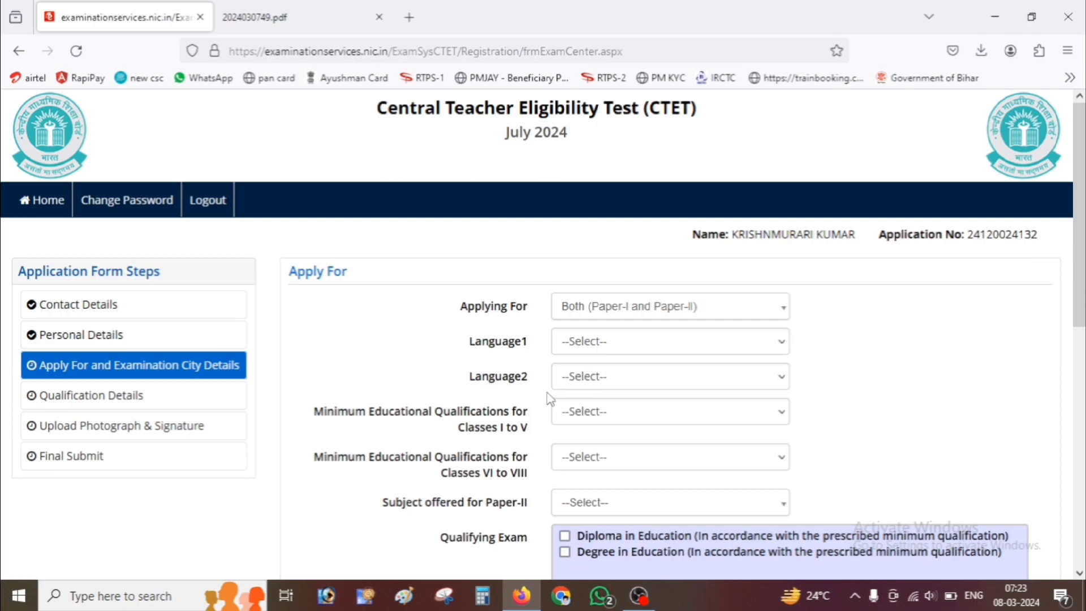
scroll(515, 409, "down", 3)
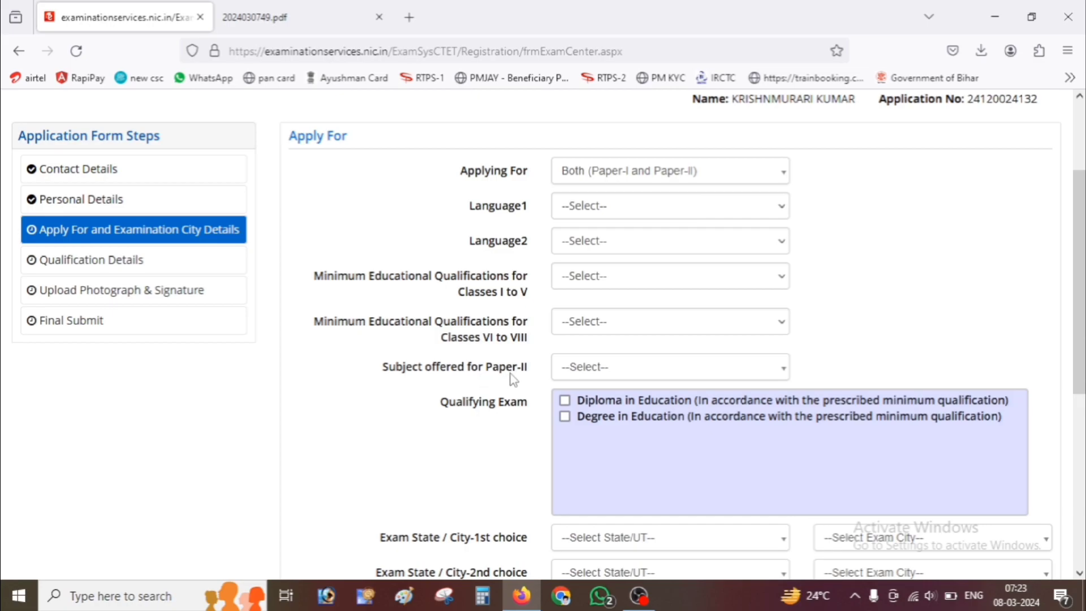
left_click(576, 367)
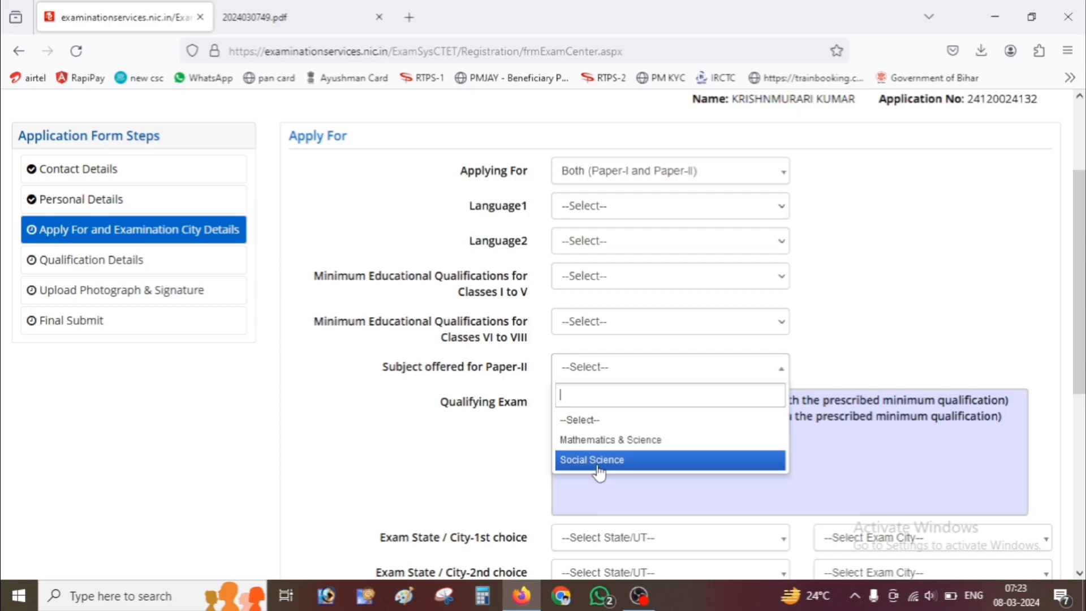
left_click(484, 431)
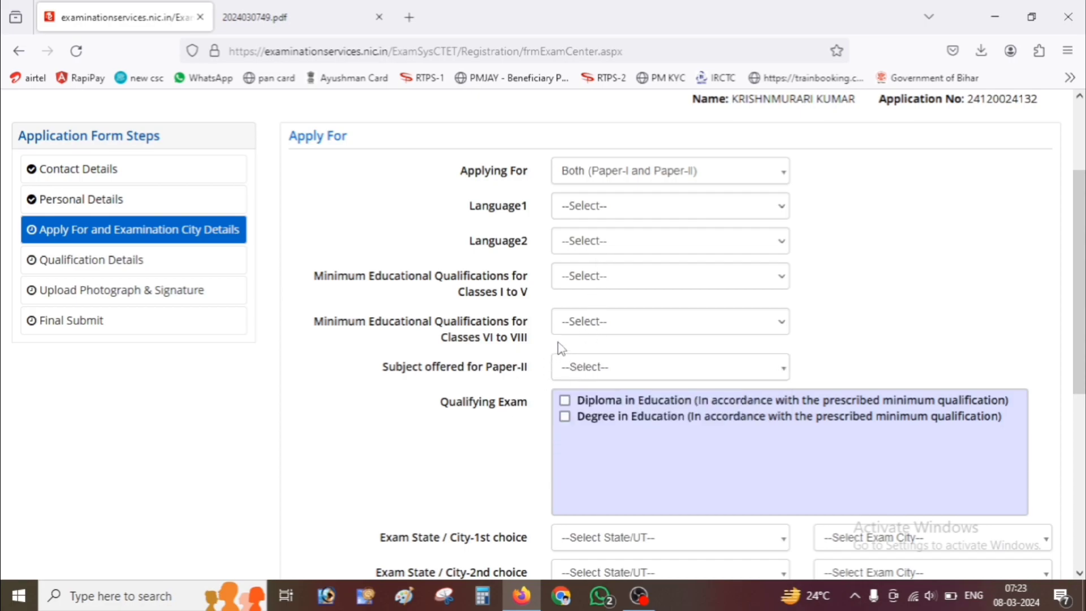
Set the minimum educational qualification for Classes VI to VIII to 8 and read through the qualification descriptions.
left_click(590, 327)
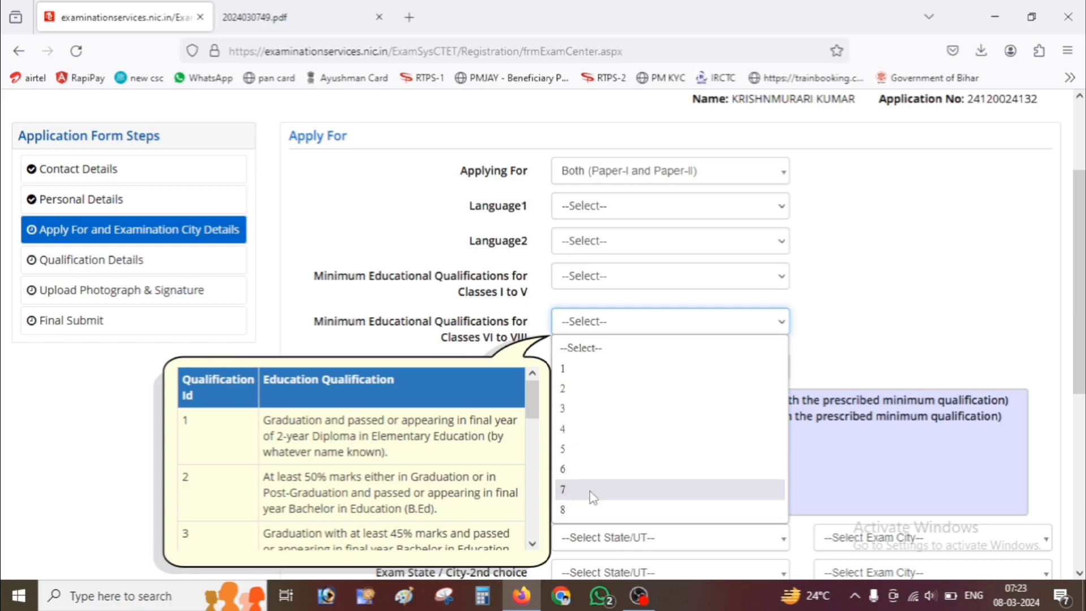
left_click(588, 506)
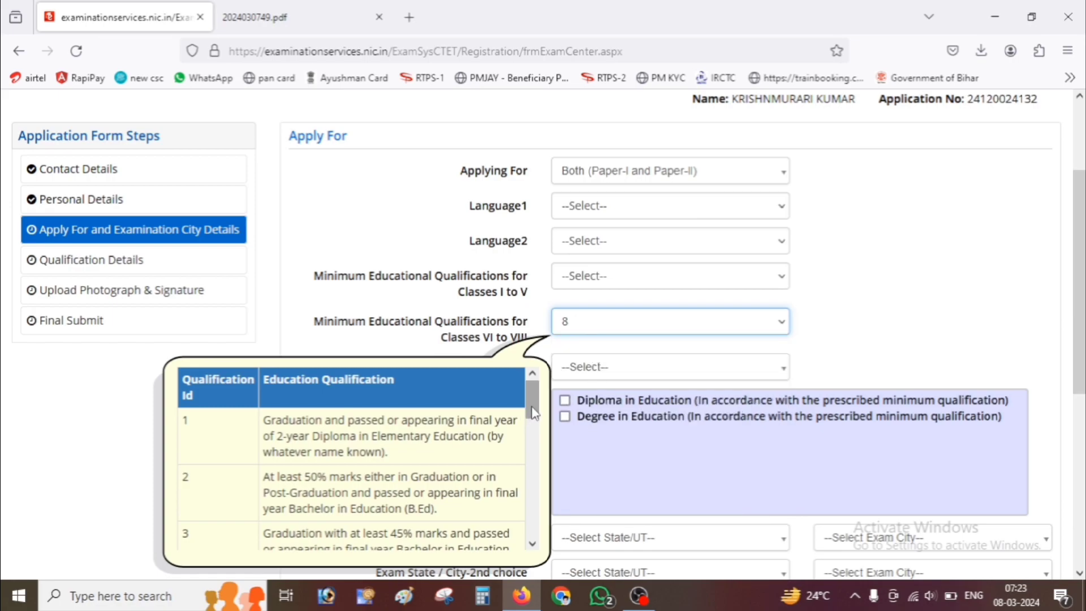
mouse_move(533, 412)
left_mouse_down()
mouse_move(535, 537)
mouse_move(549, 403)
left_mouse_up()
scroll(369, 456, "down", 10)
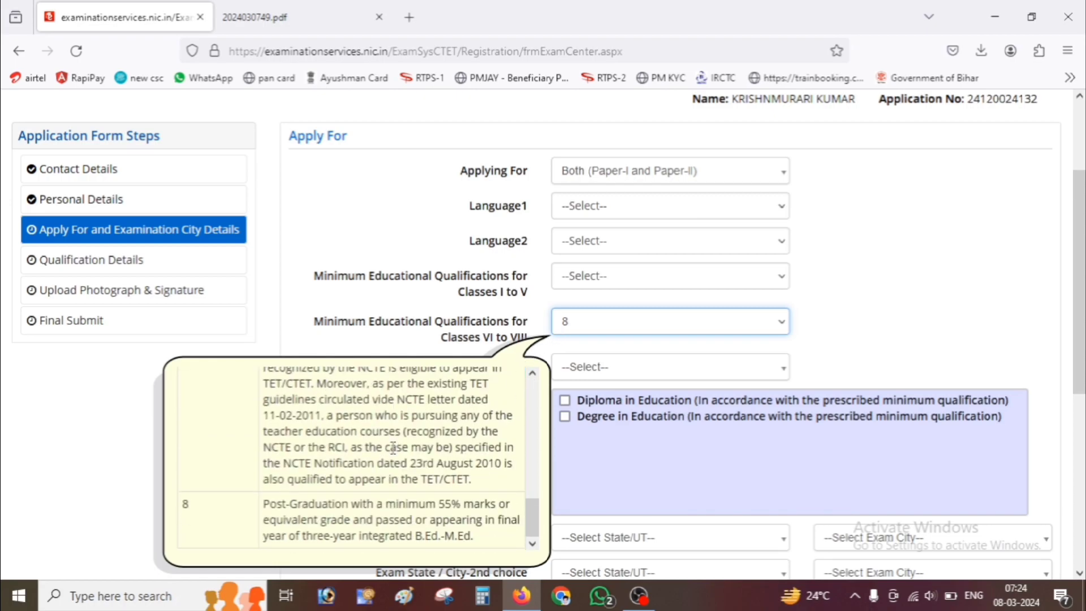
scroll(390, 447, "up", 10)
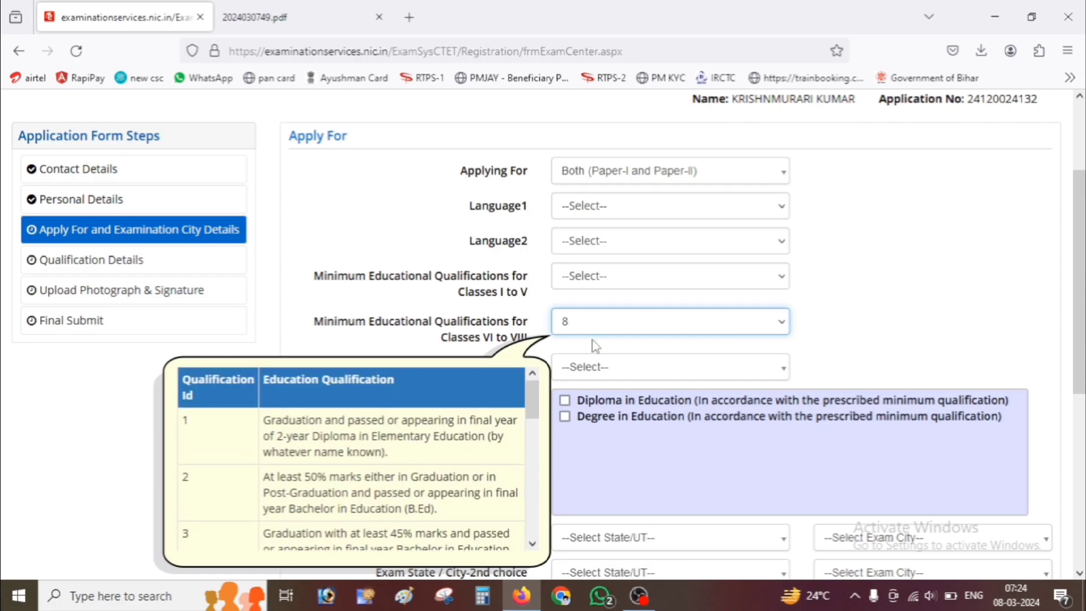
left_click(577, 346)
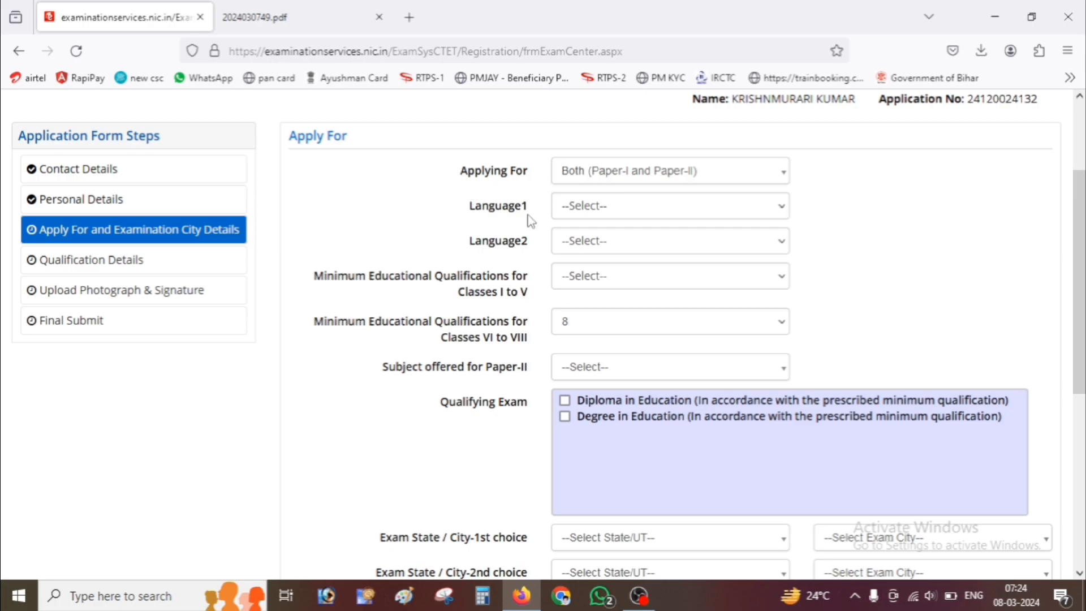
Switch the application back to Paper-I (Class I-V), with Hindi as Language1 and English as Language2.
left_click(648, 177)
left_click(585, 248)
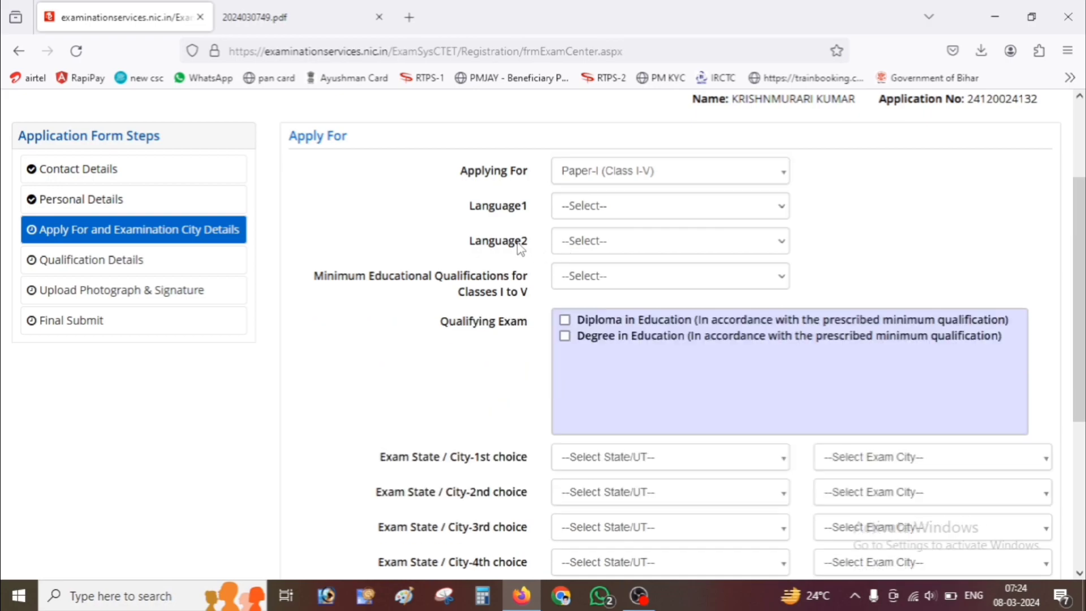
left_click(598, 212)
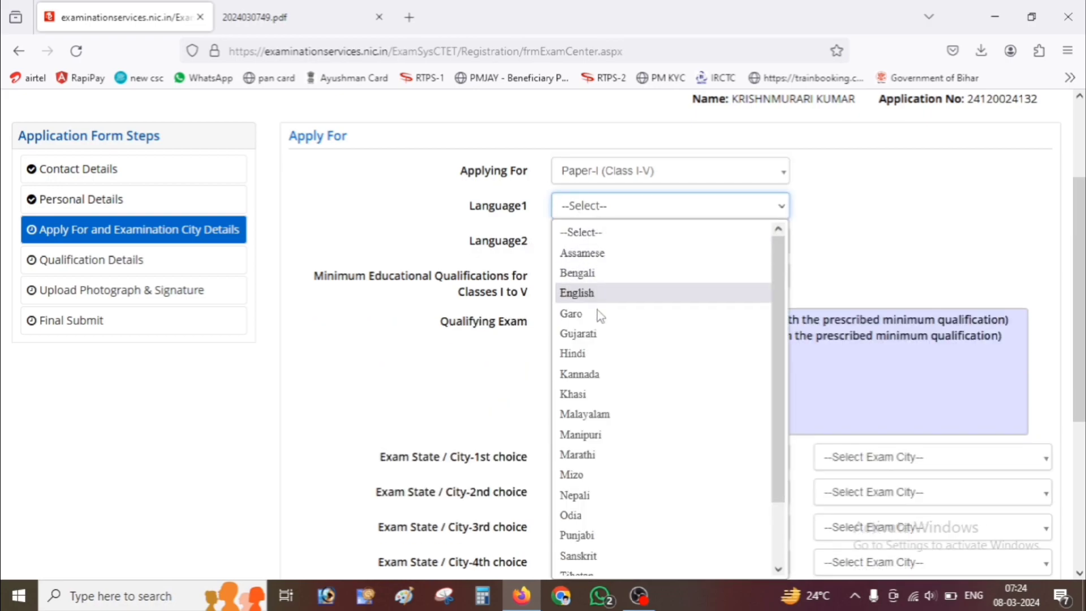
left_click(588, 353)
left_click(601, 243)
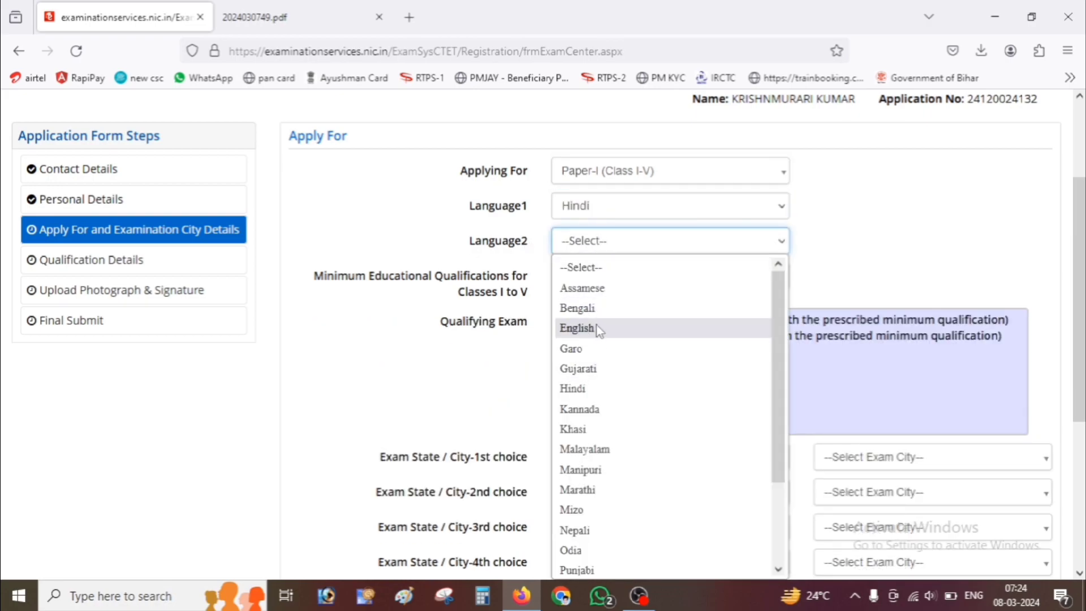
left_click(591, 327)
Set the minimum educational qualification for Classes I to V to 1 and select Diploma in Education as the qualifying exam.
left_click(578, 282)
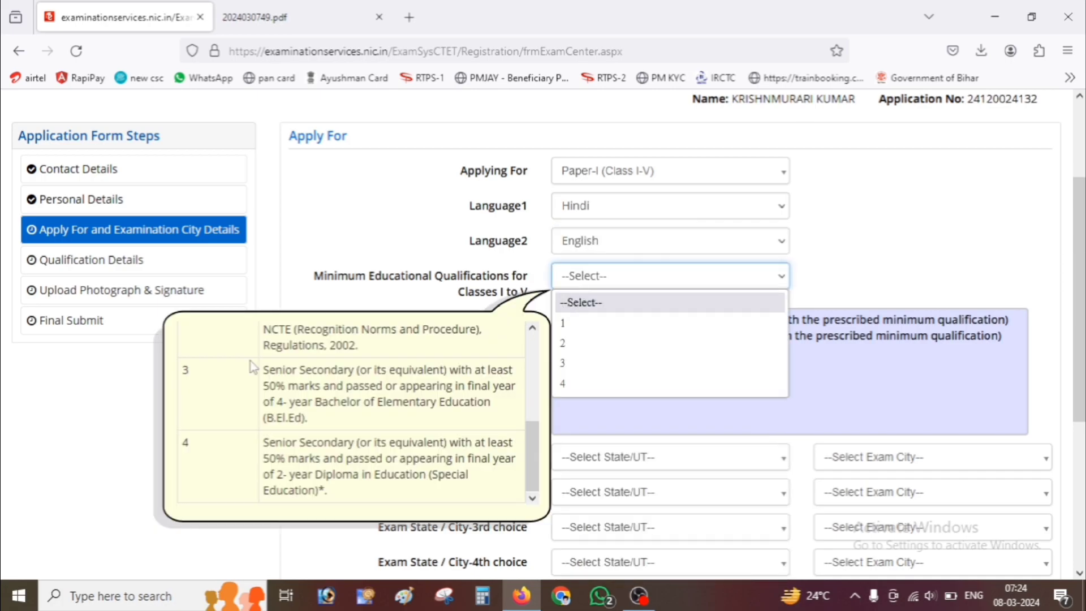
left_click(574, 323)
left_click(565, 320)
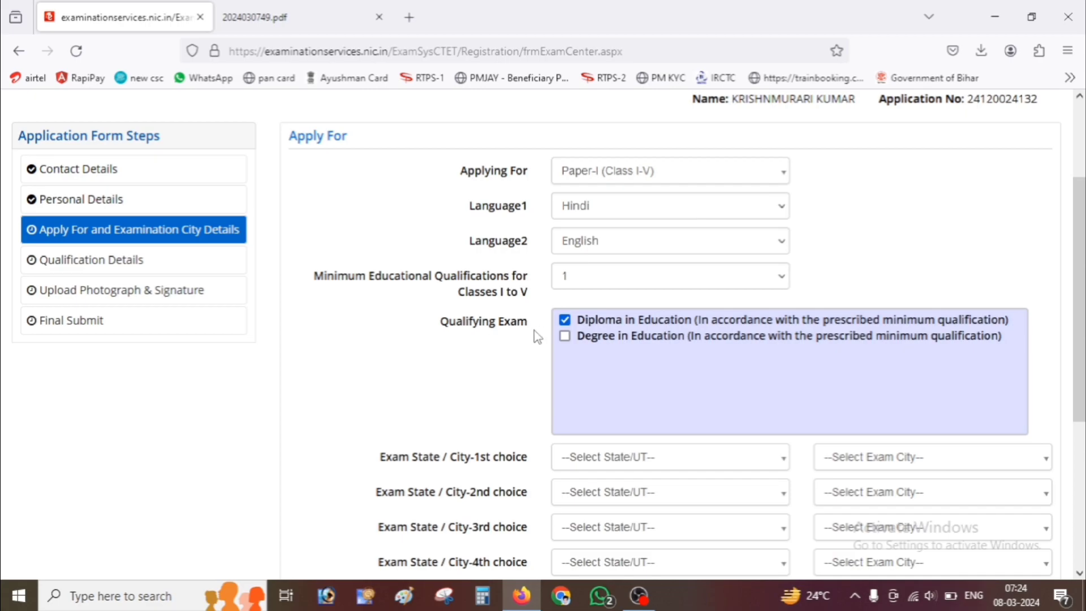
Set the first-choice exam state to BIHAR and its exam city to MUZAFFARPUR.
scroll(518, 390, "down", 2)
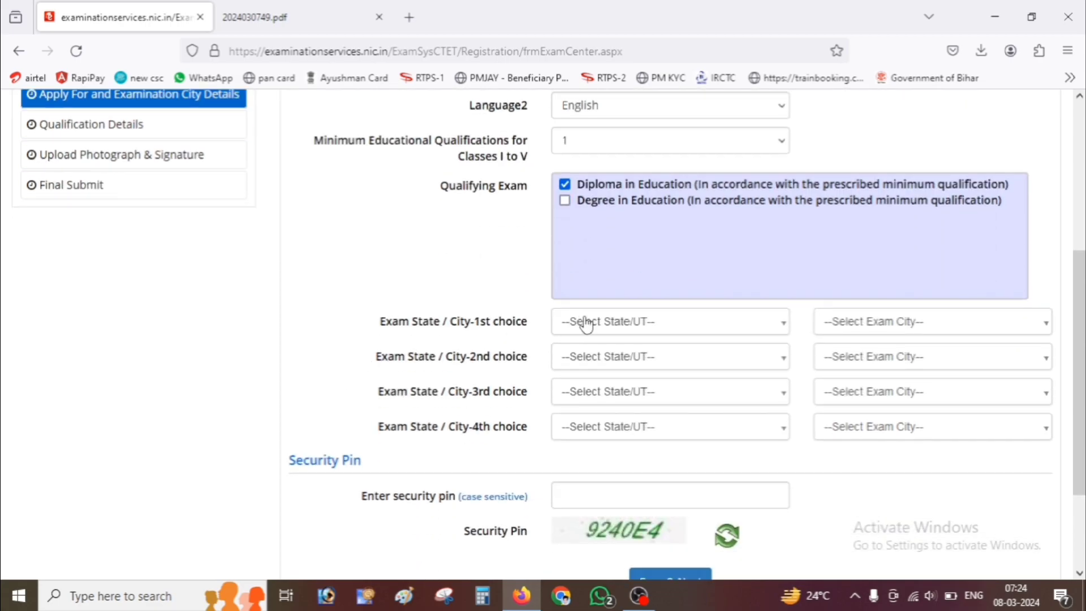
left_click(613, 322)
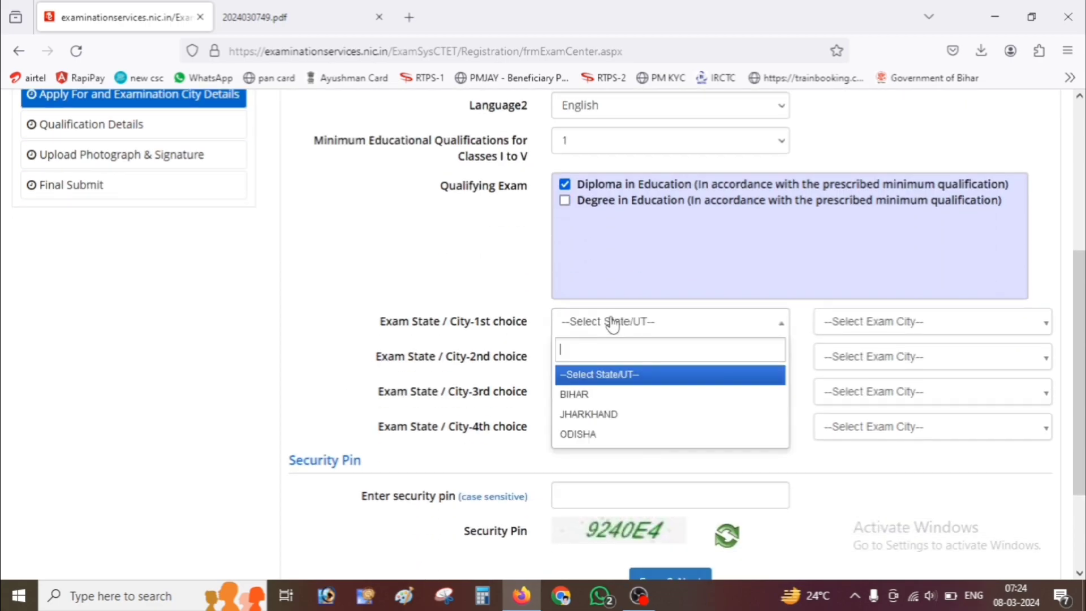
left_click(592, 383)
left_click(608, 331)
left_click(593, 392)
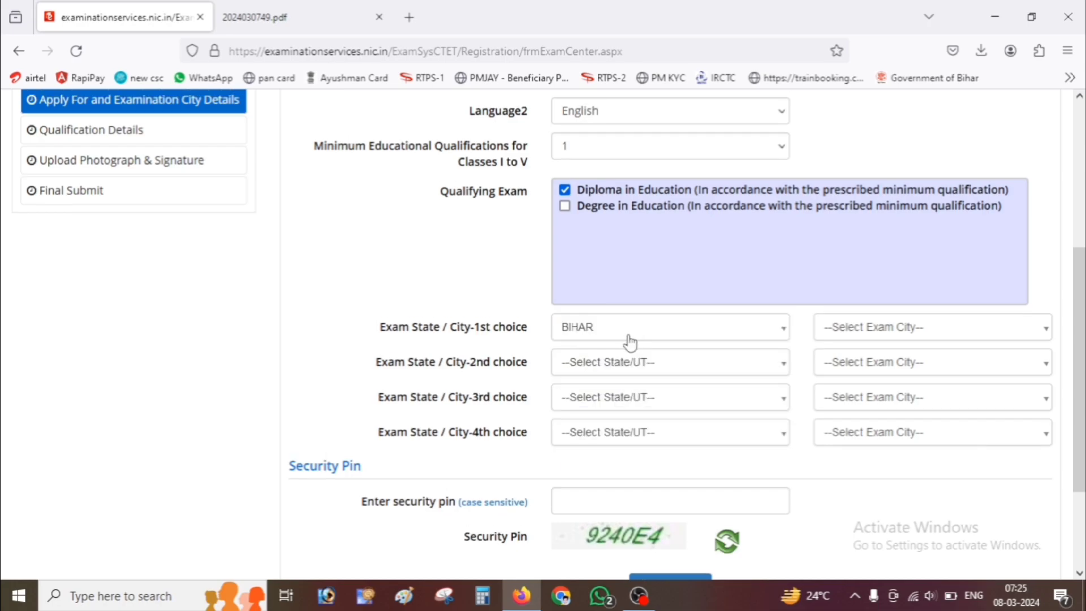
left_click(860, 333)
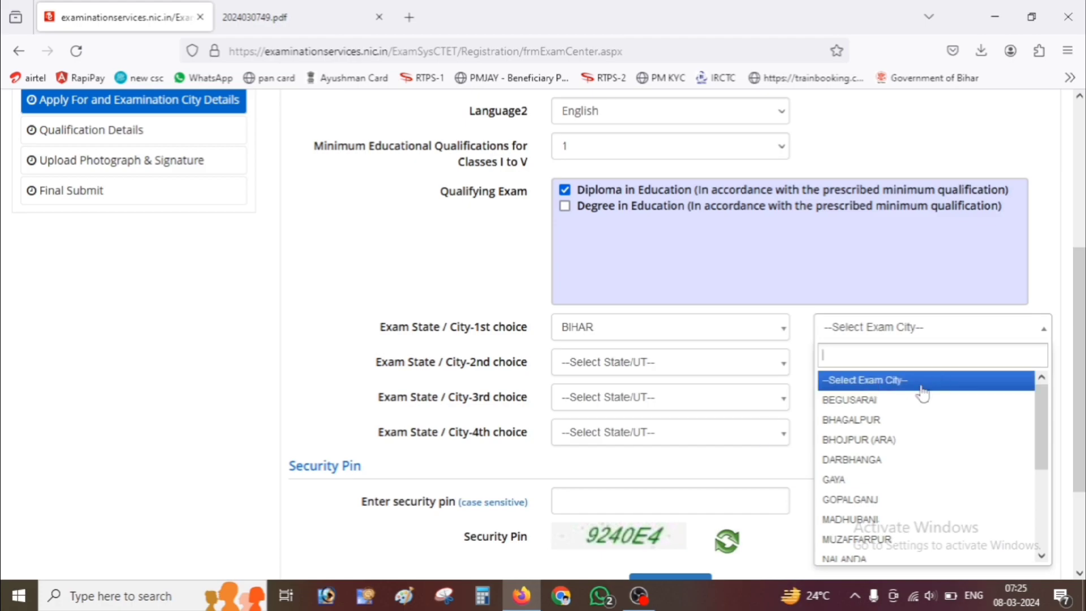
scroll(882, 441, "down", 2)
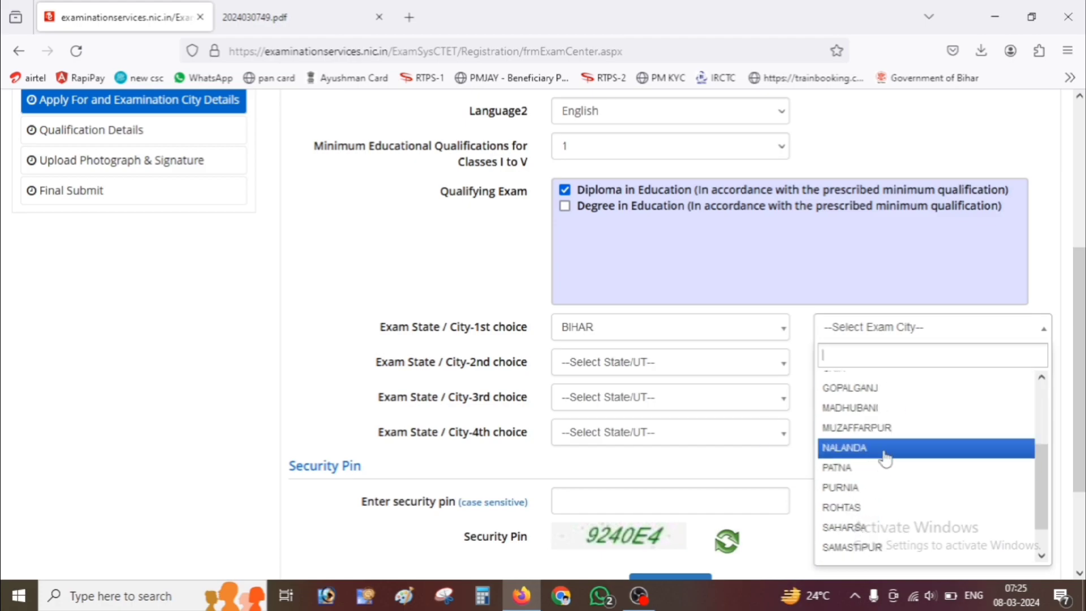
left_click(867, 430)
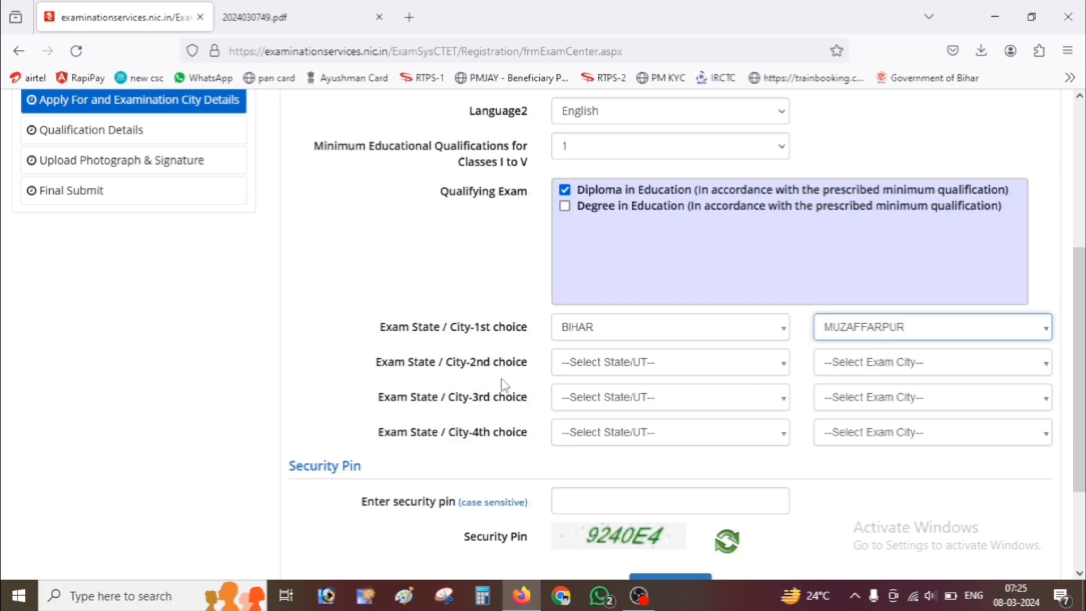
Set the second-choice exam state to BIHAR and its exam city to DARBHANGA.
left_click(645, 373)
right_click(595, 438)
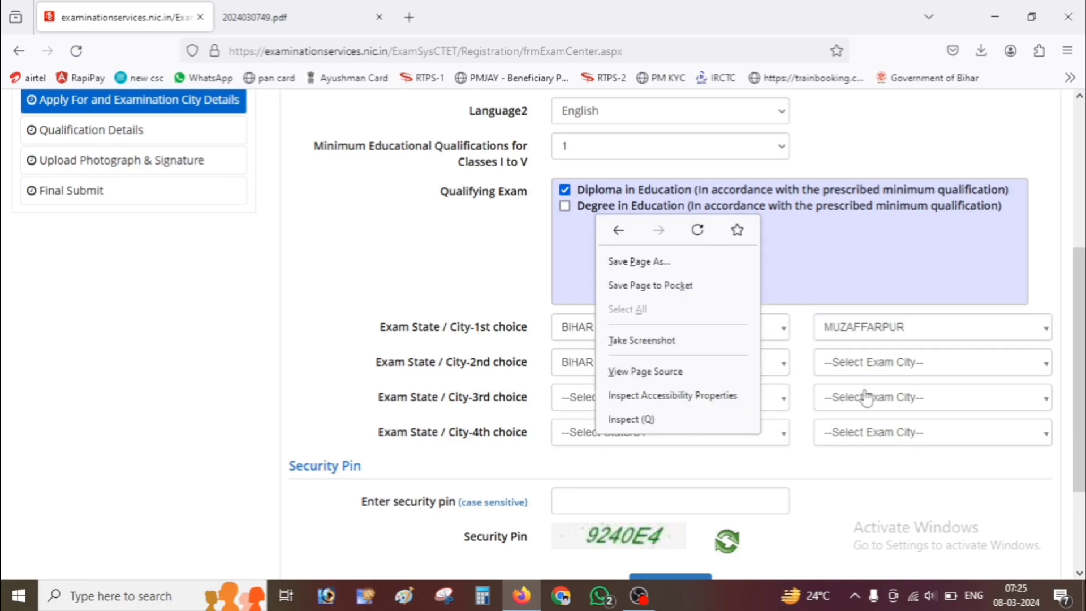
right_click(766, 380)
left_click(828, 370)
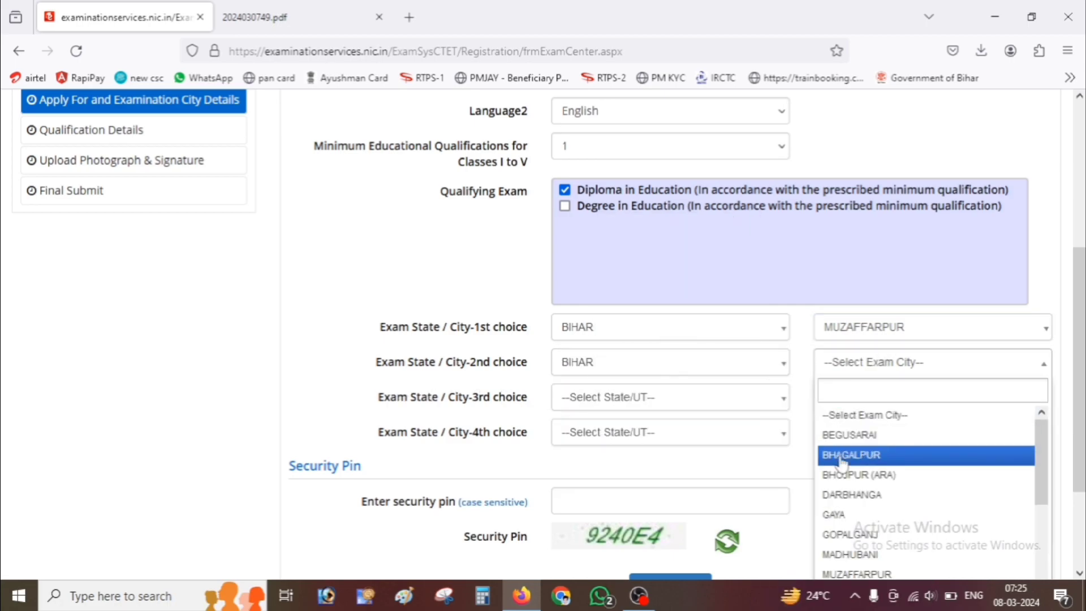
left_click(839, 504)
Set the third exam centre choice to BHOJPUR (ARA) and the fourth to MADHUBANI, both in BIHAR.
left_click(585, 406)
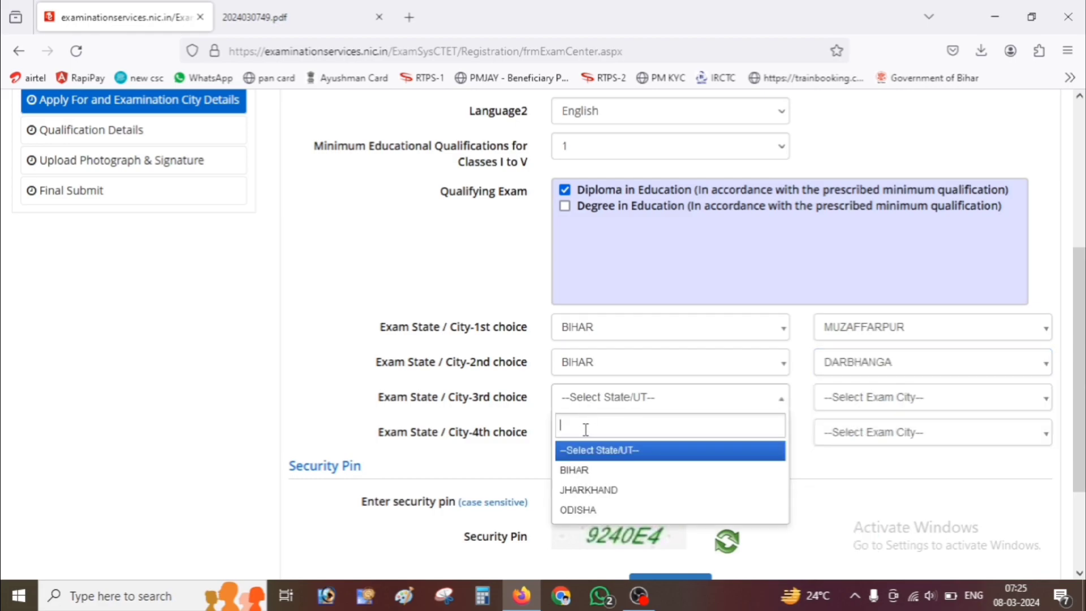
left_click(586, 473)
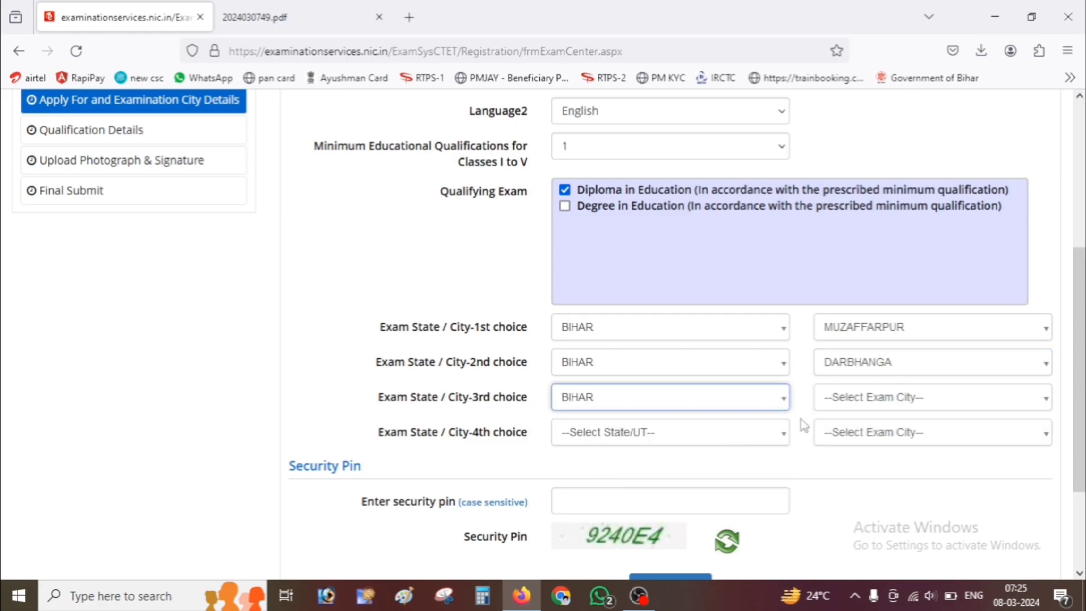
left_click(903, 403)
left_click(849, 529)
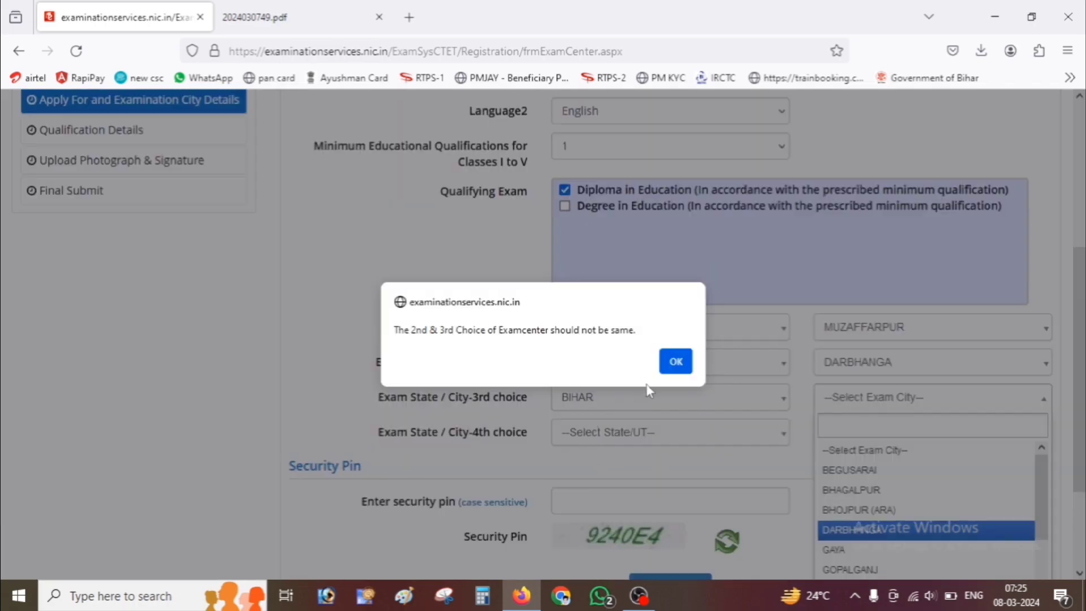
key("Return")
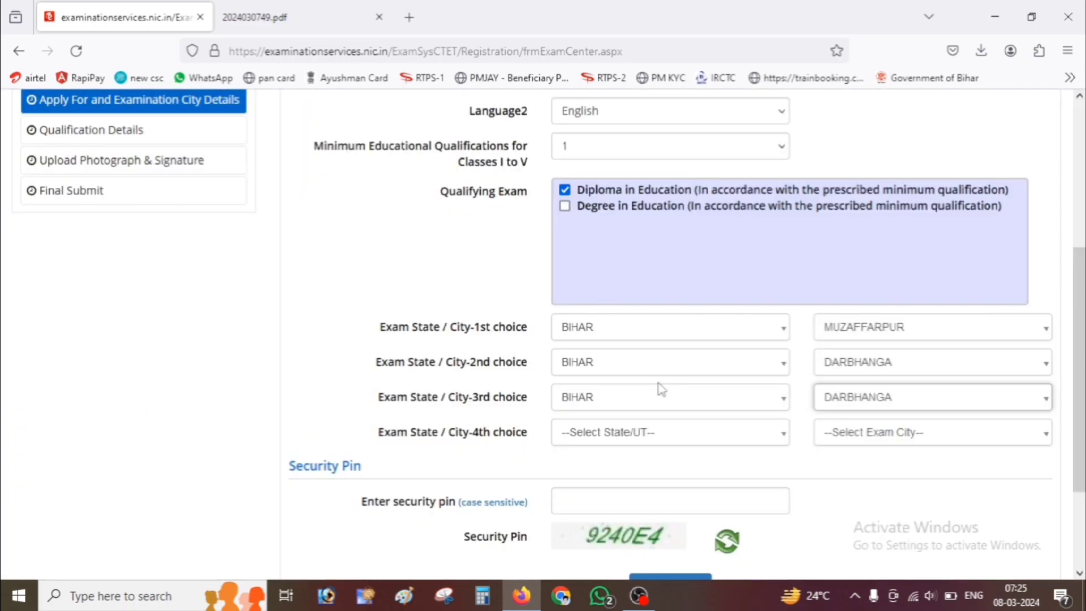
left_click(892, 393)
left_click(868, 510)
left_click(601, 443)
left_click(589, 504)
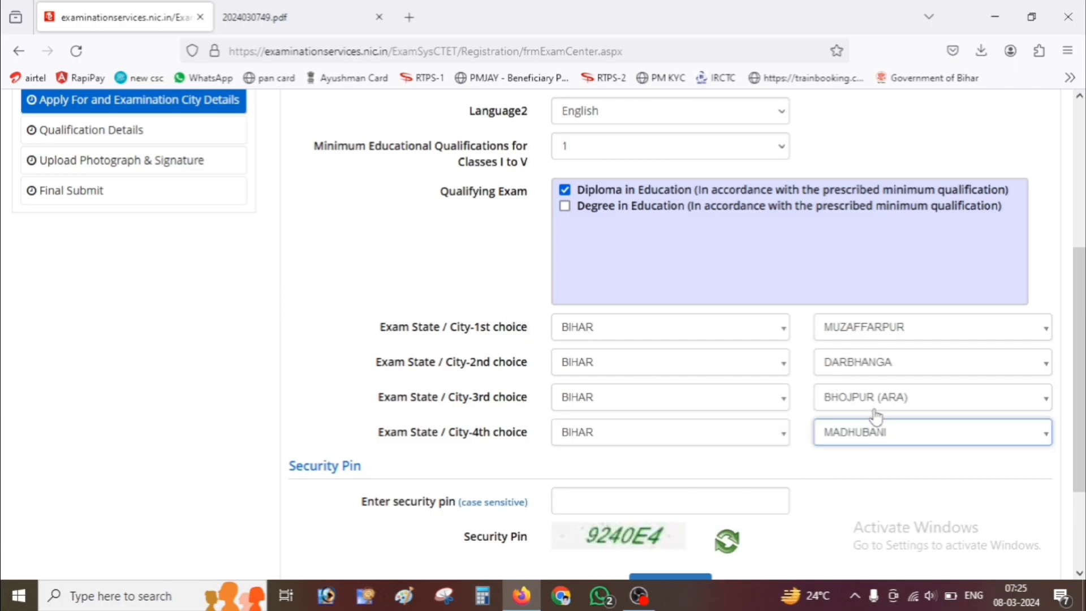
Enter the displayed security pin, then save and confirm submission of the Apply For and Examination City section.
scroll(531, 442, "down", 3)
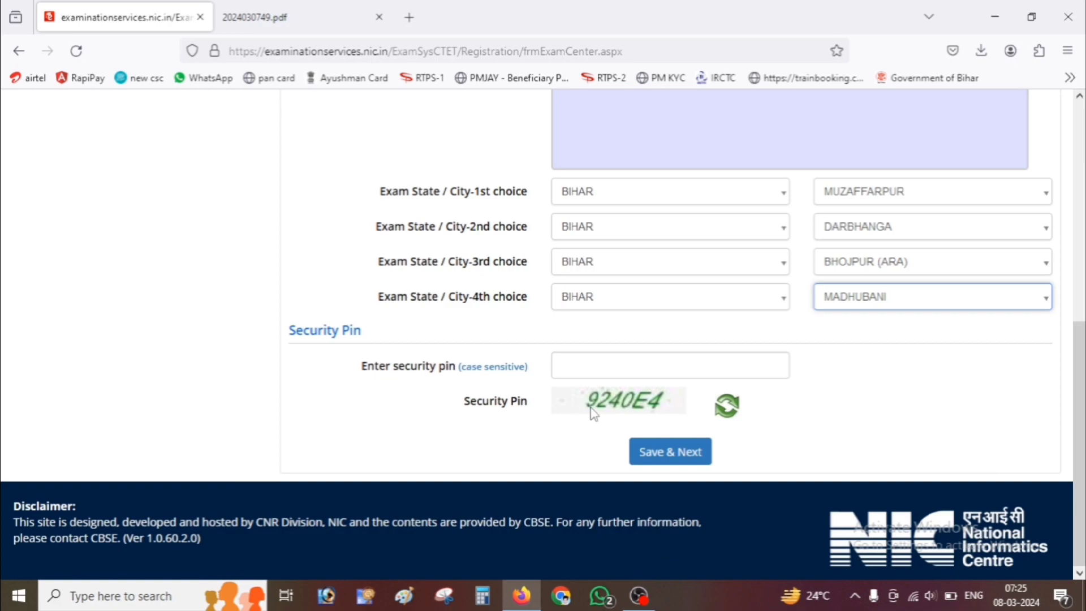
left_click(580, 360)
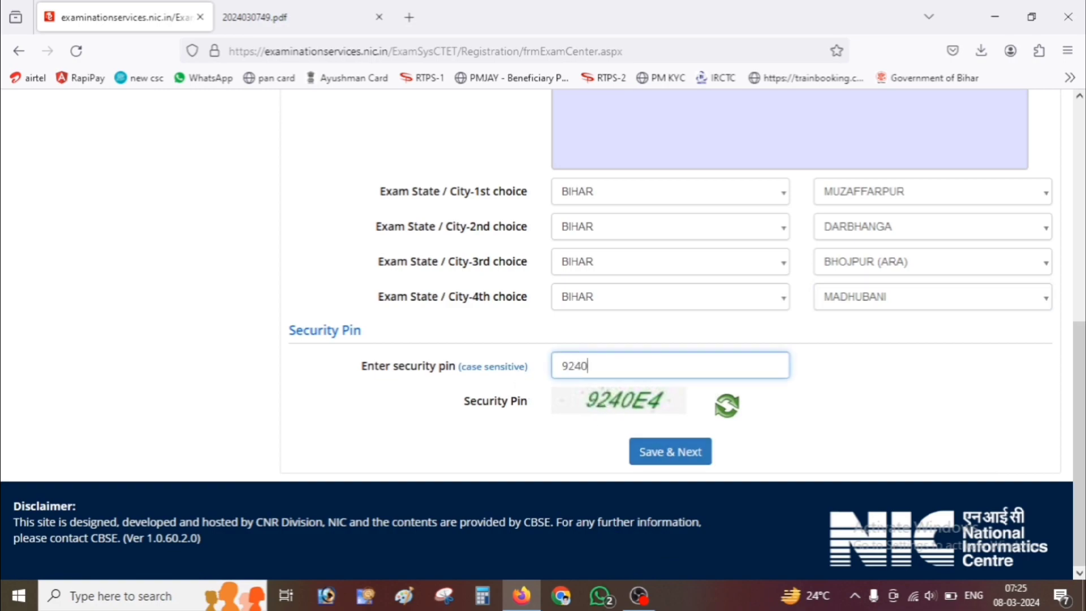
left_click(648, 455)
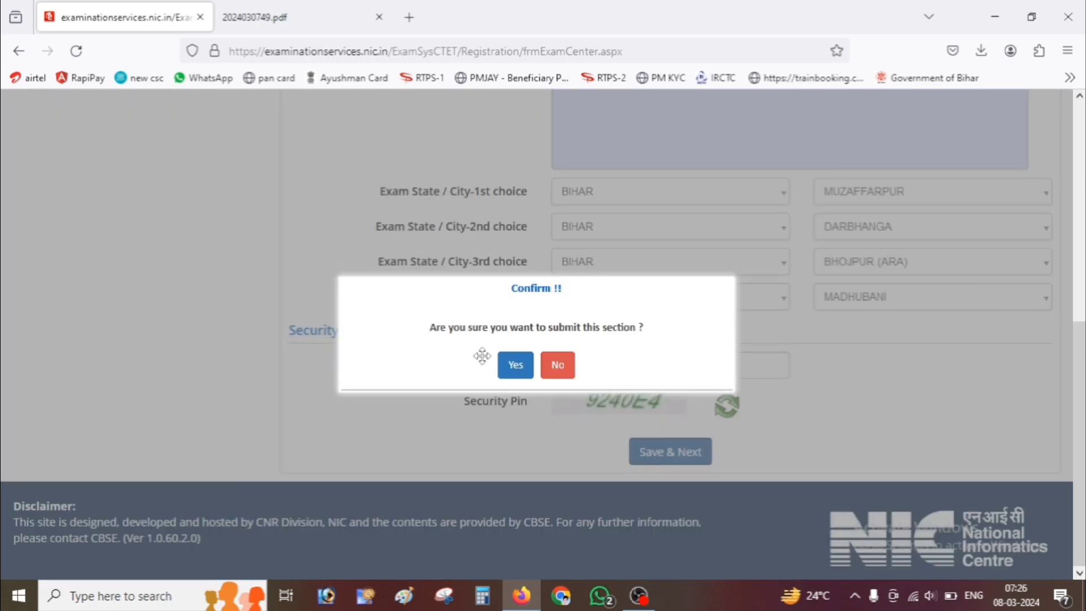
left_click(512, 366)
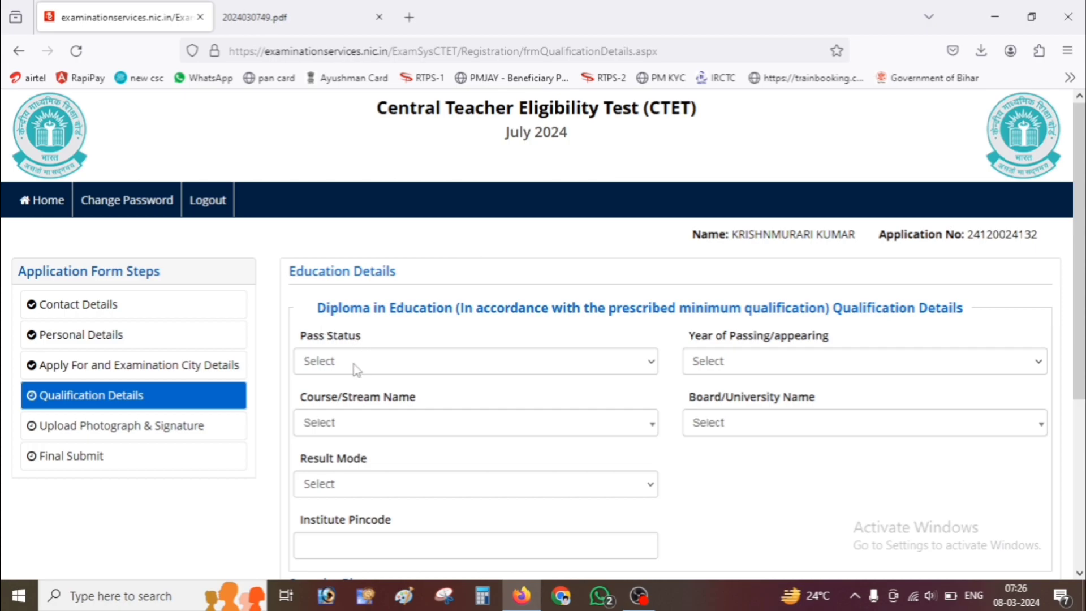
Set the diploma's pass status to Passed and its course/stream name to Education/Elementry Education etc.
left_click(339, 367)
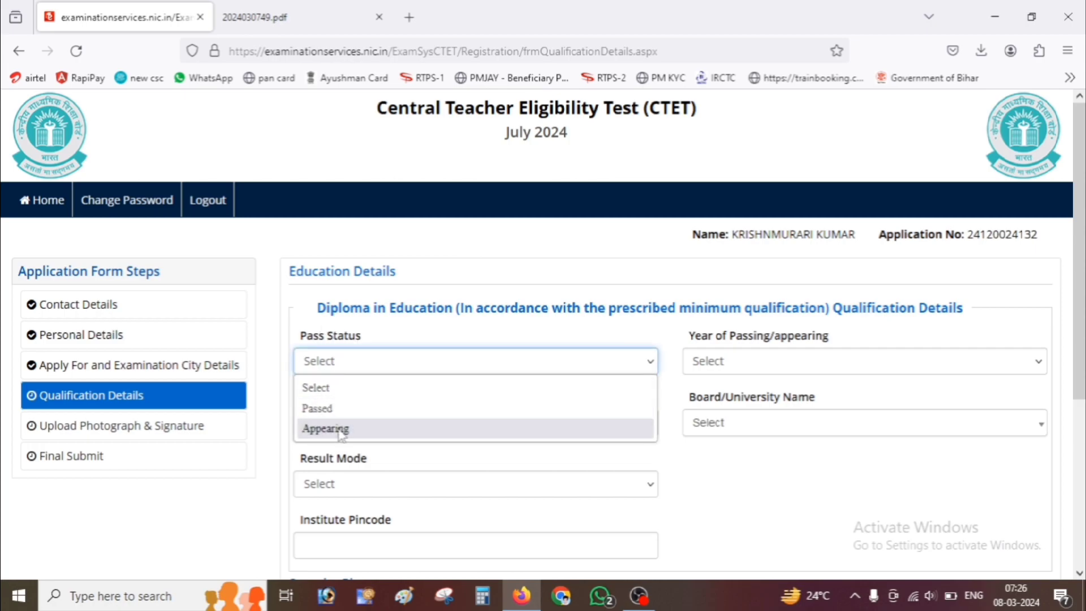
left_click(338, 408)
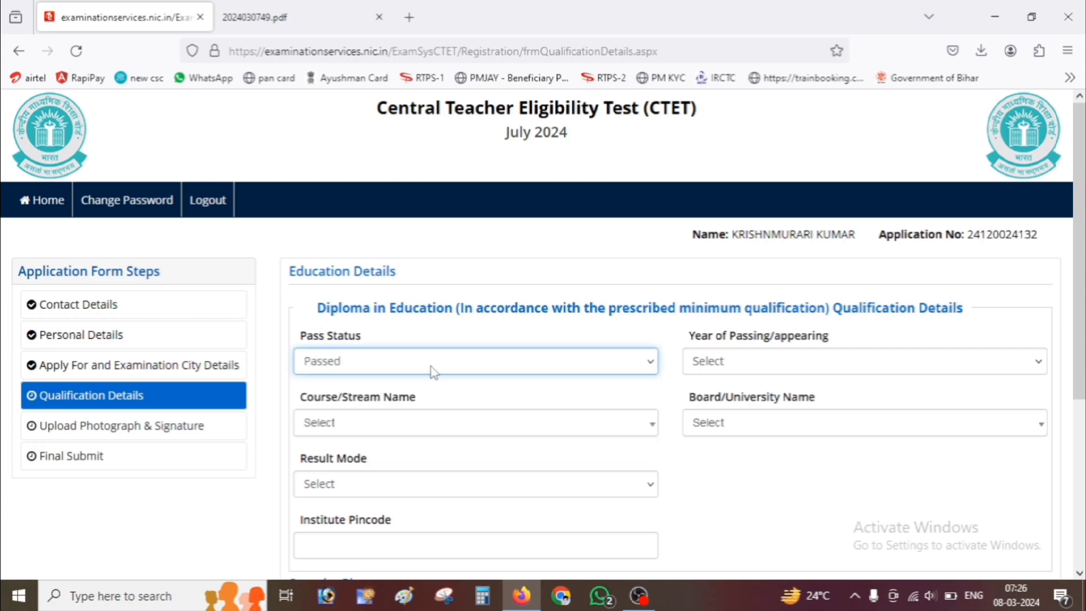
left_click(724, 368)
scroll(741, 249, "down", 4)
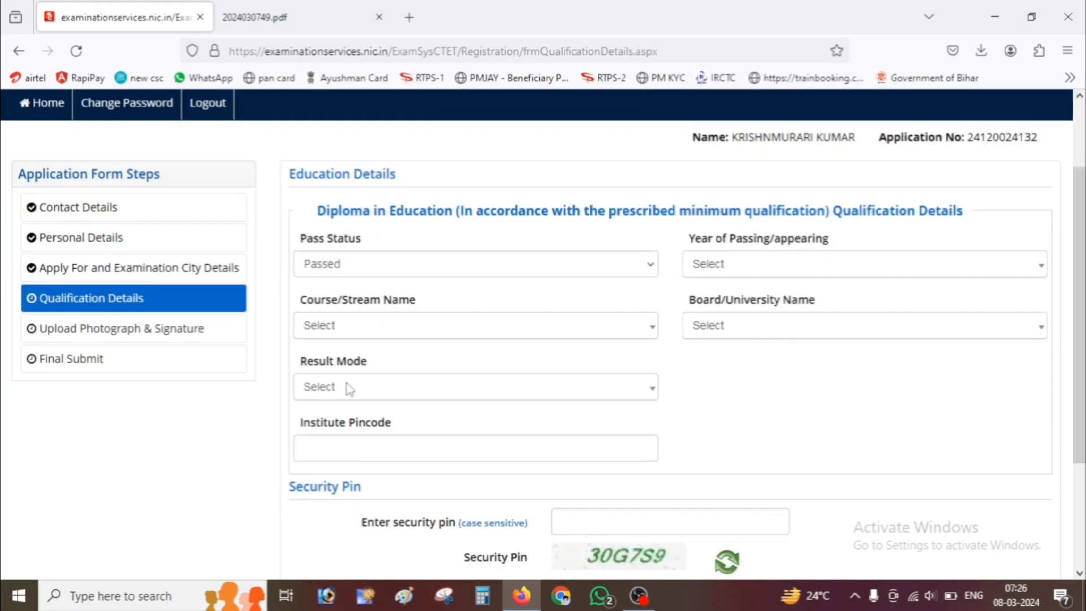
scroll(349, 389, "down", 1)
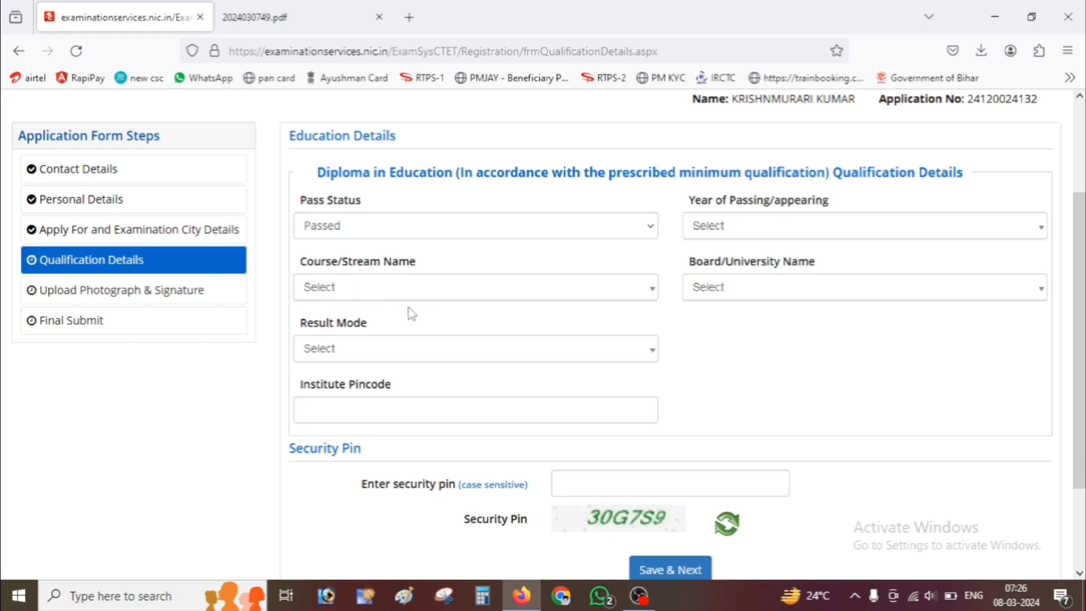
left_click(372, 295)
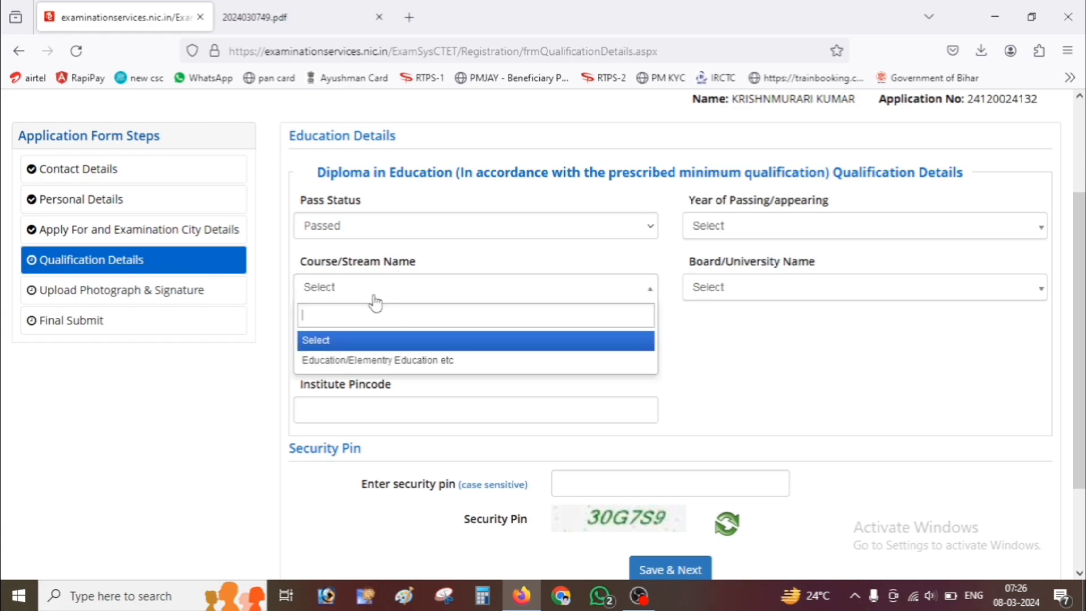
left_click(369, 365)
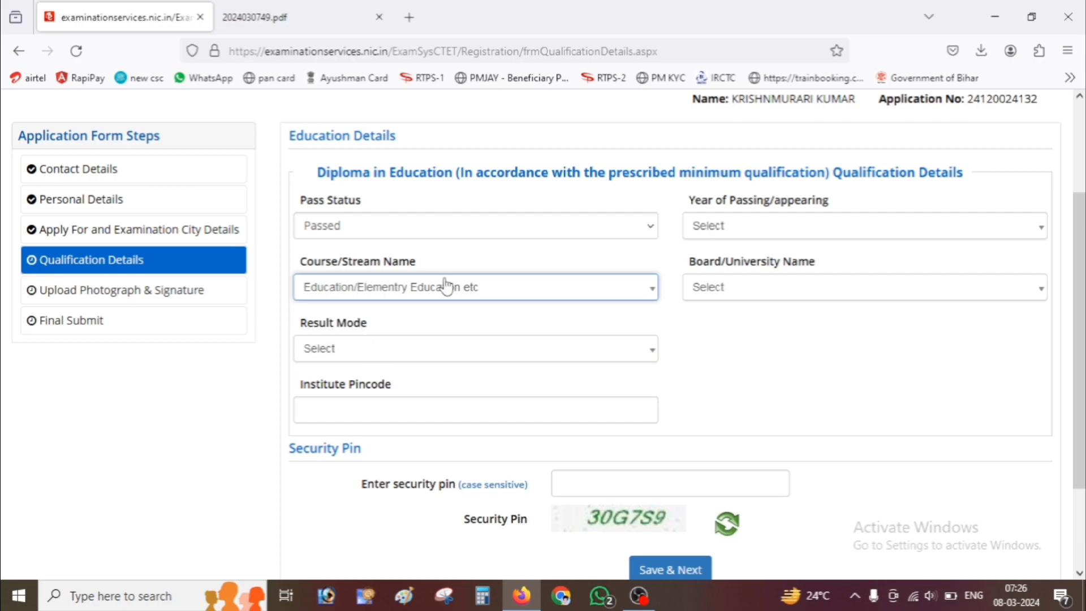
Look through the board/university list for the diploma and choose OTHERS.
left_click(724, 293)
type("N")
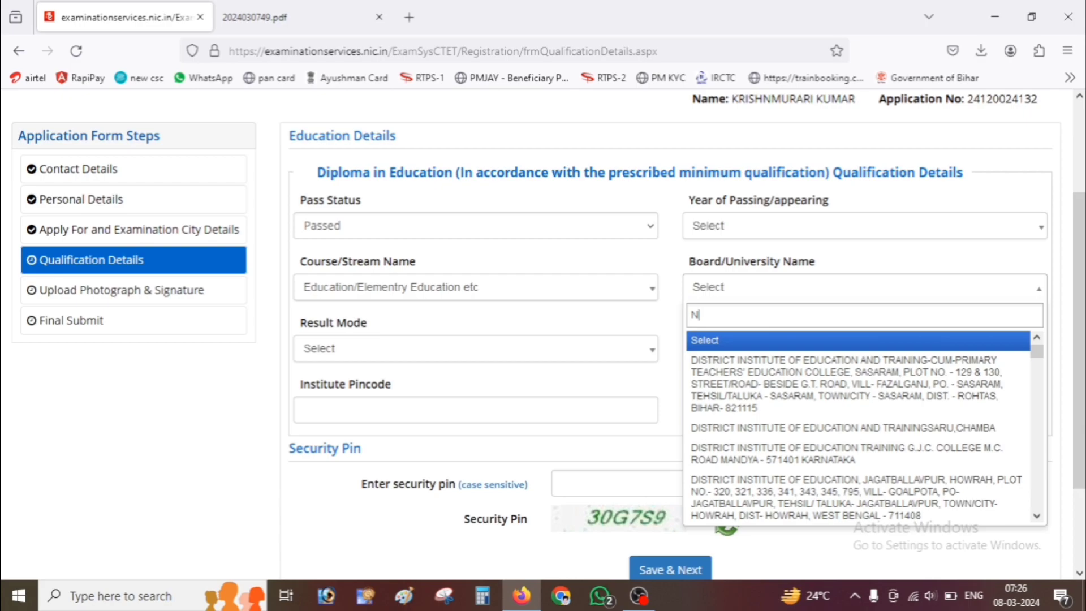
type("OI")
key("BackSpace")
key("BackSpace")
key("BackSpace")
scroll(744, 489, "down", 10)
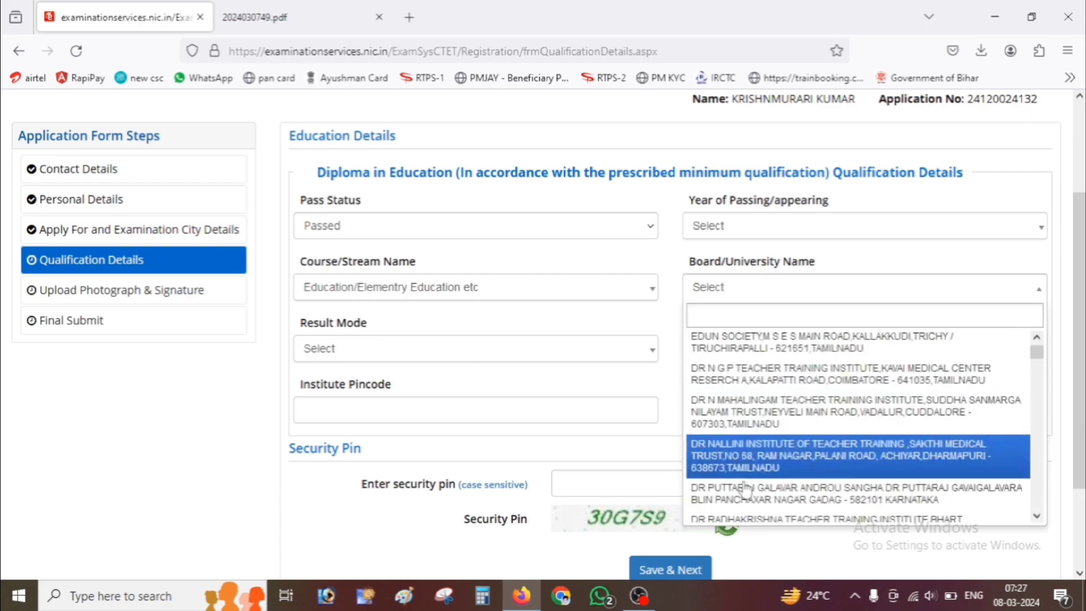
scroll(743, 489, "down", 10)
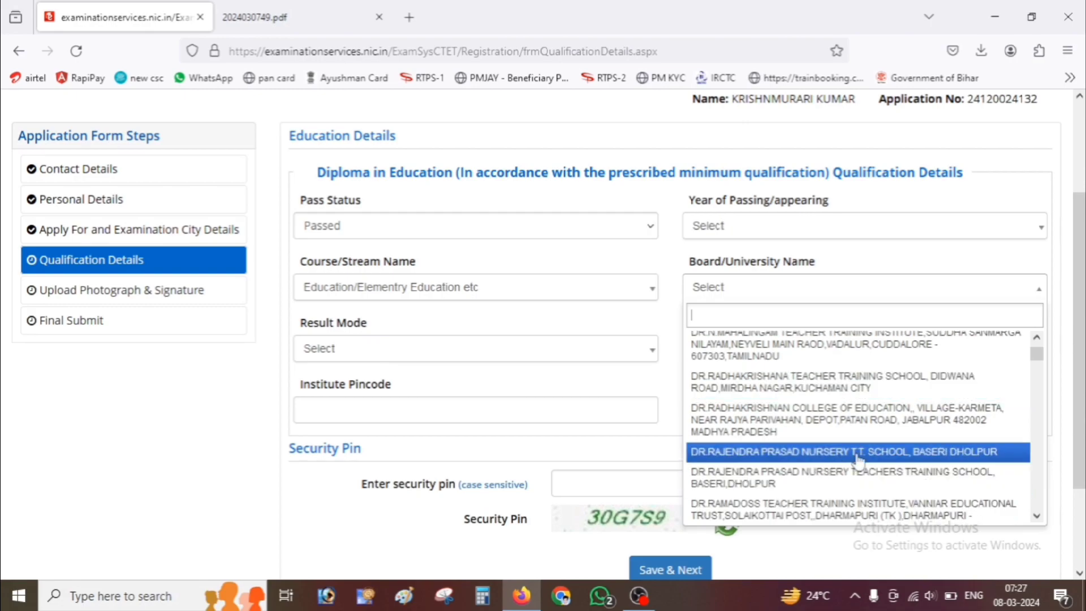
left_click_drag(1039, 362, 1046, 517)
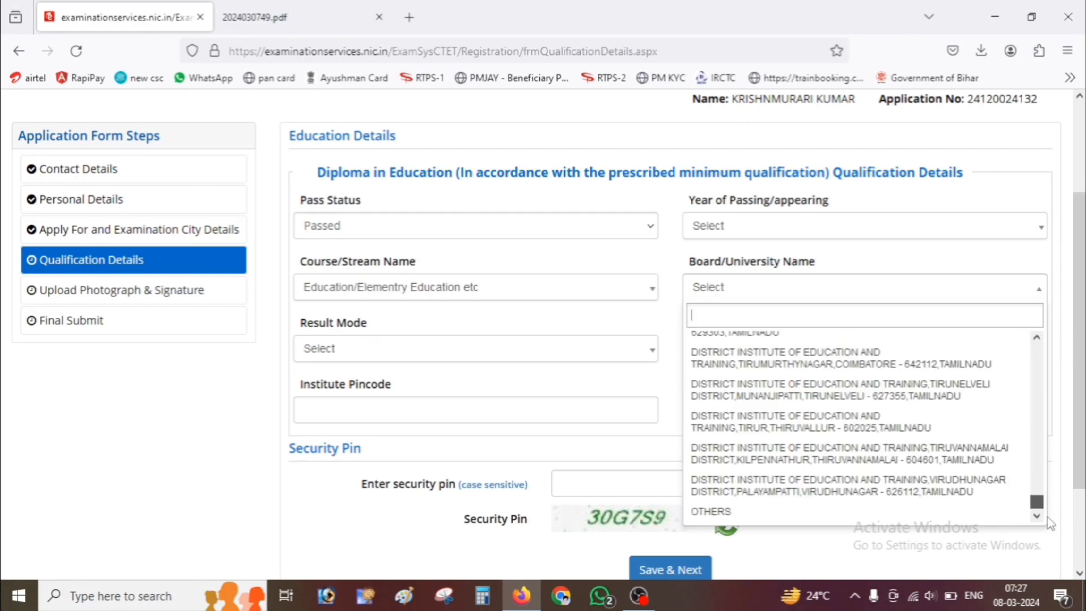
left_click(708, 512)
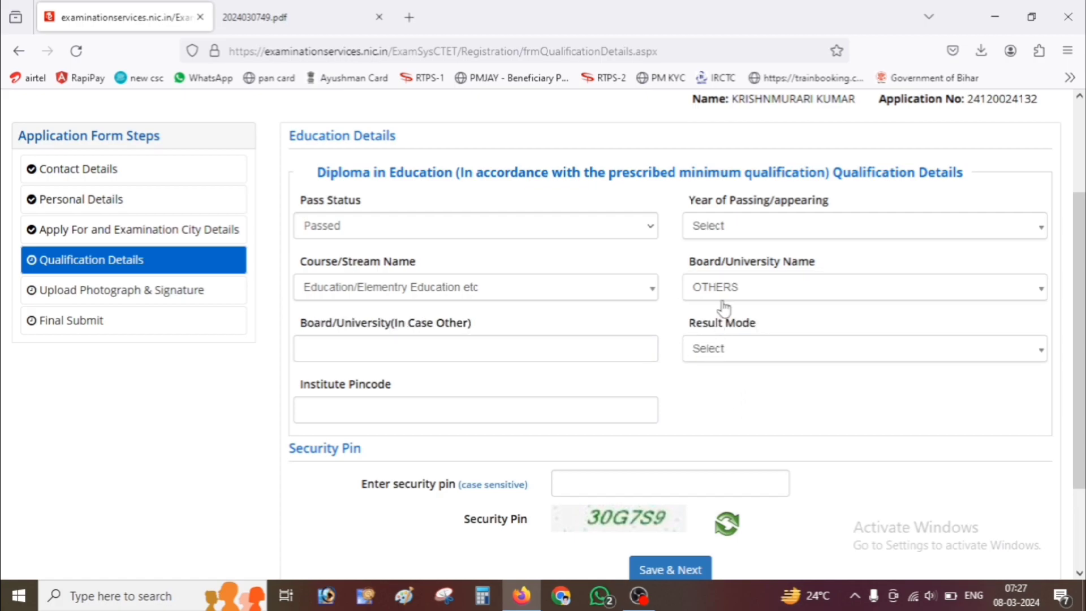
Set the diploma's result mode to Percentage.
left_click_drag(304, 334, 436, 339)
left_click(441, 327)
left_click(313, 346)
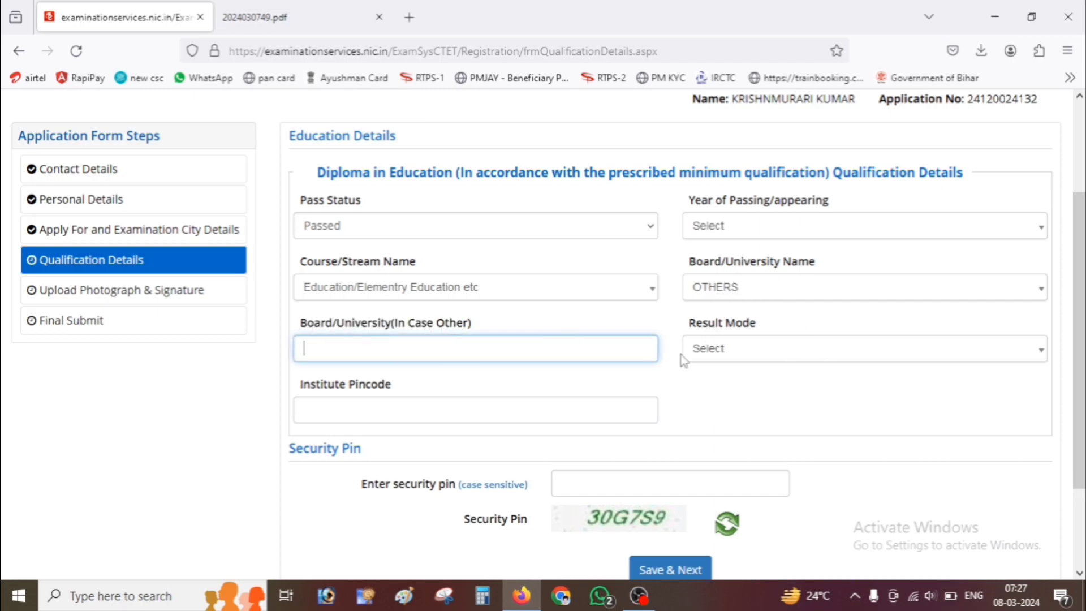
left_click(764, 349)
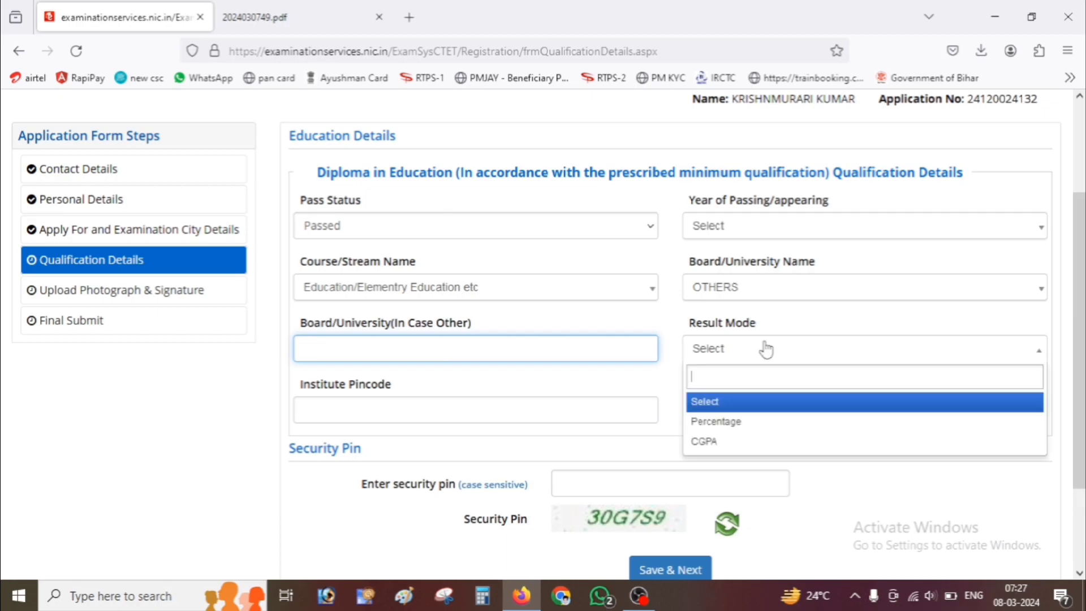
left_click(738, 428)
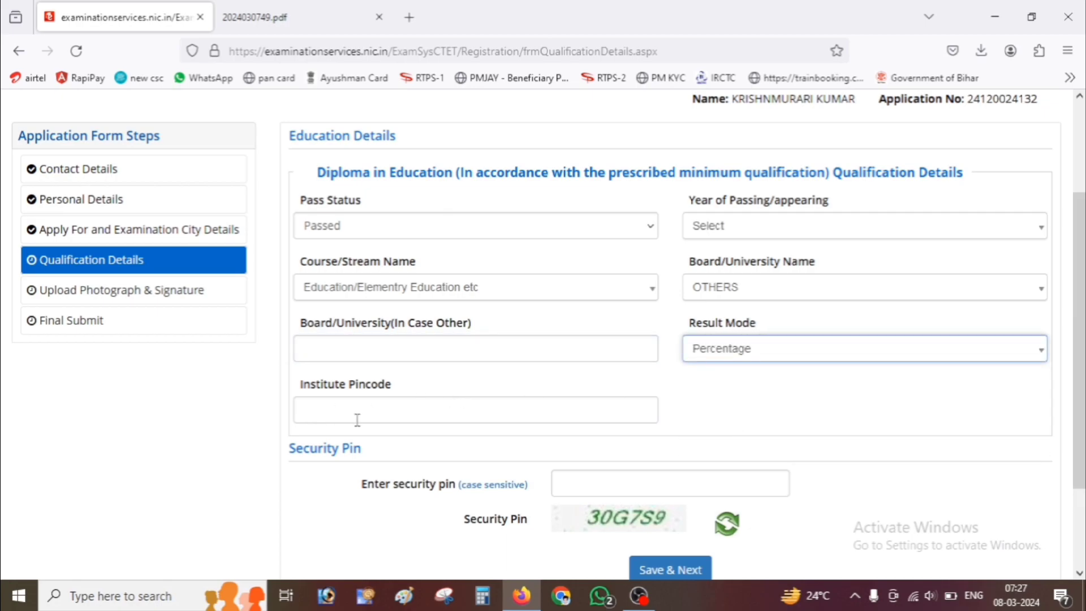
Fill in the other board/university as NA, total marks 800, obtained marks 600 and the institute pincode.
left_click_drag(302, 383, 409, 387)
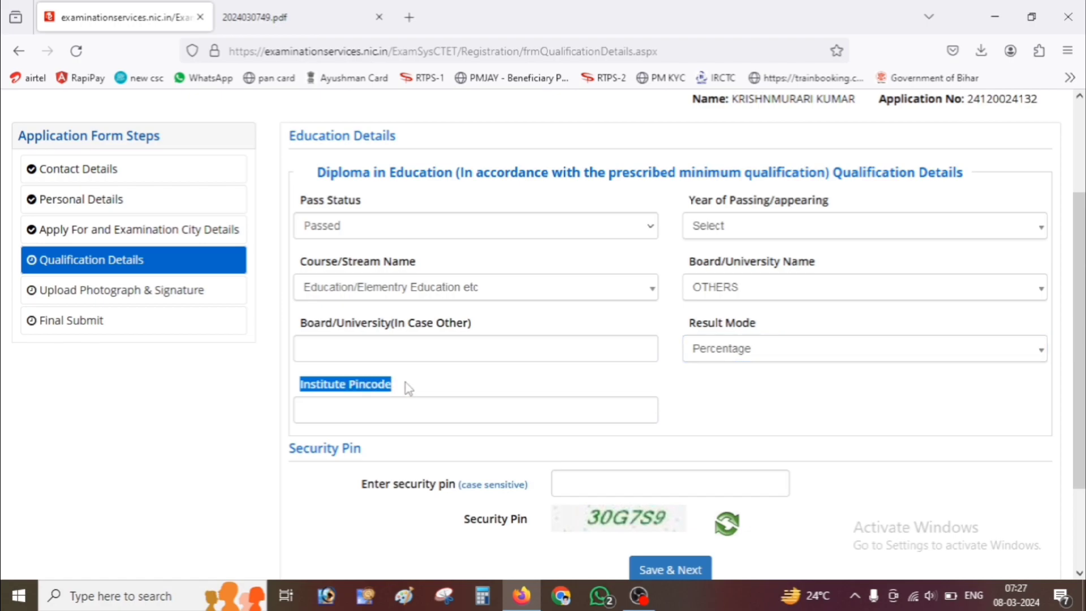
left_click(409, 389)
left_click_drag(301, 322, 441, 331)
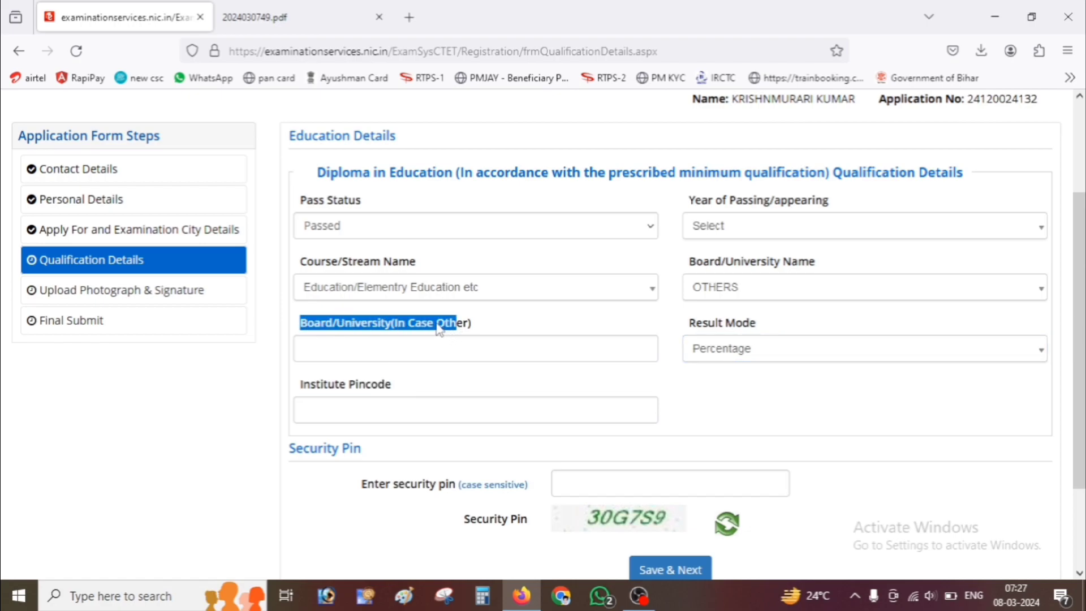
left_click(433, 357)
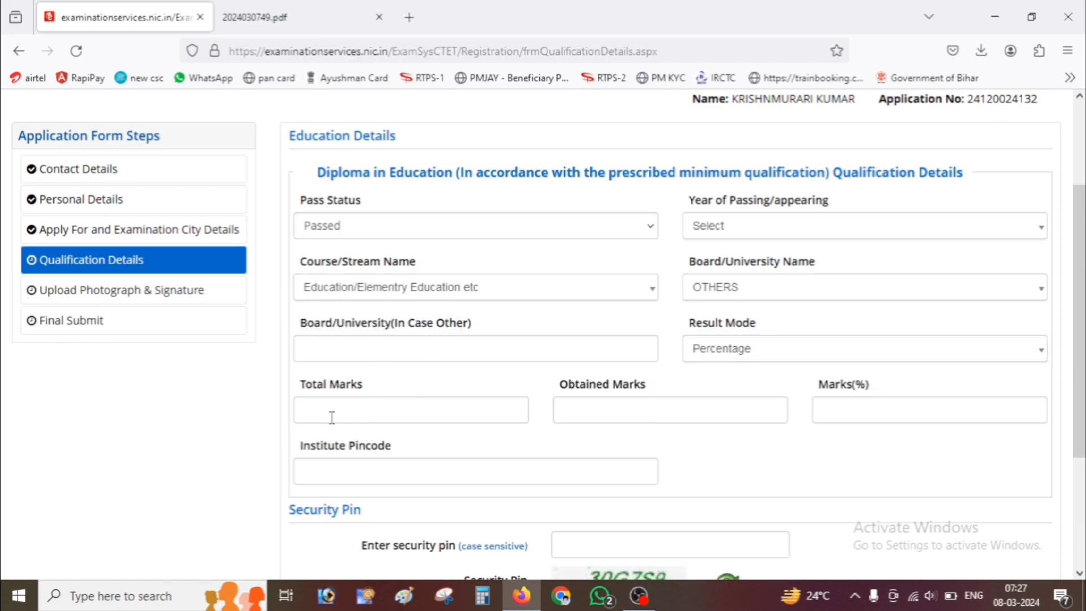
scroll(427, 419, "down", 2)
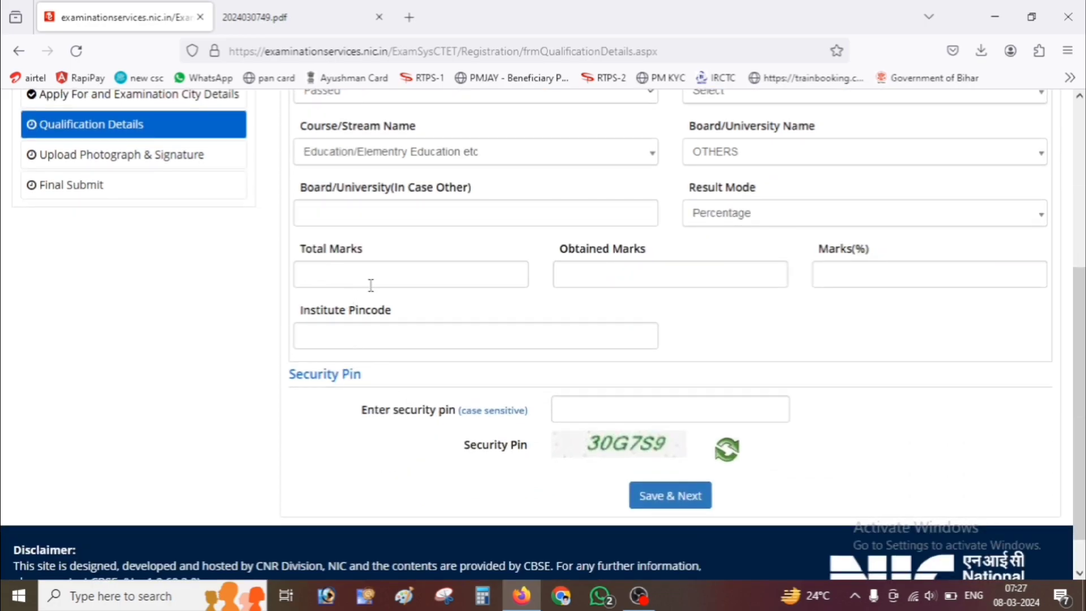
left_click(330, 277)
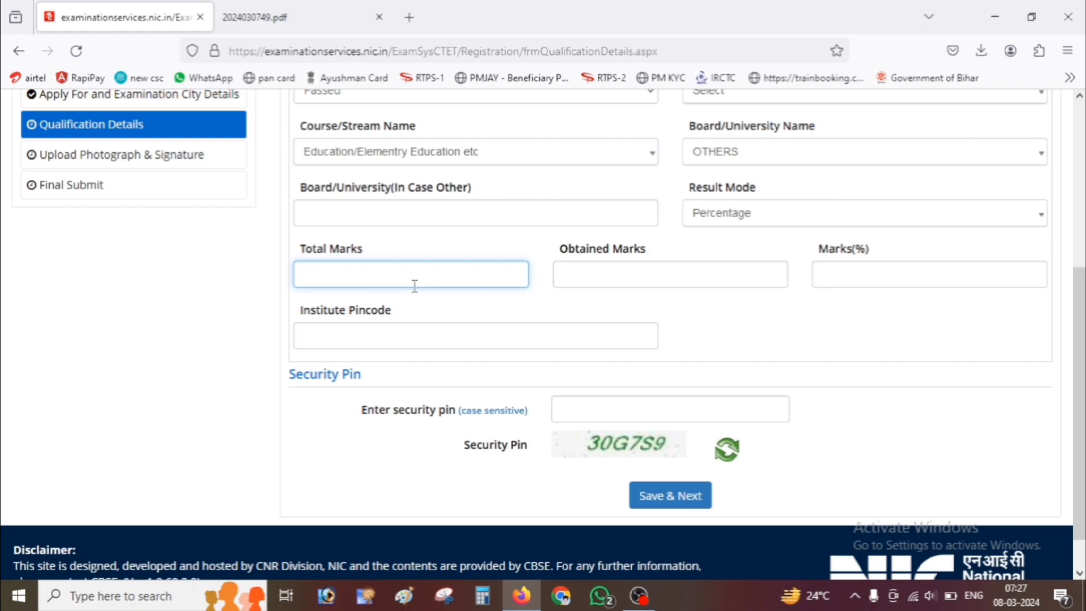
left_click(607, 278)
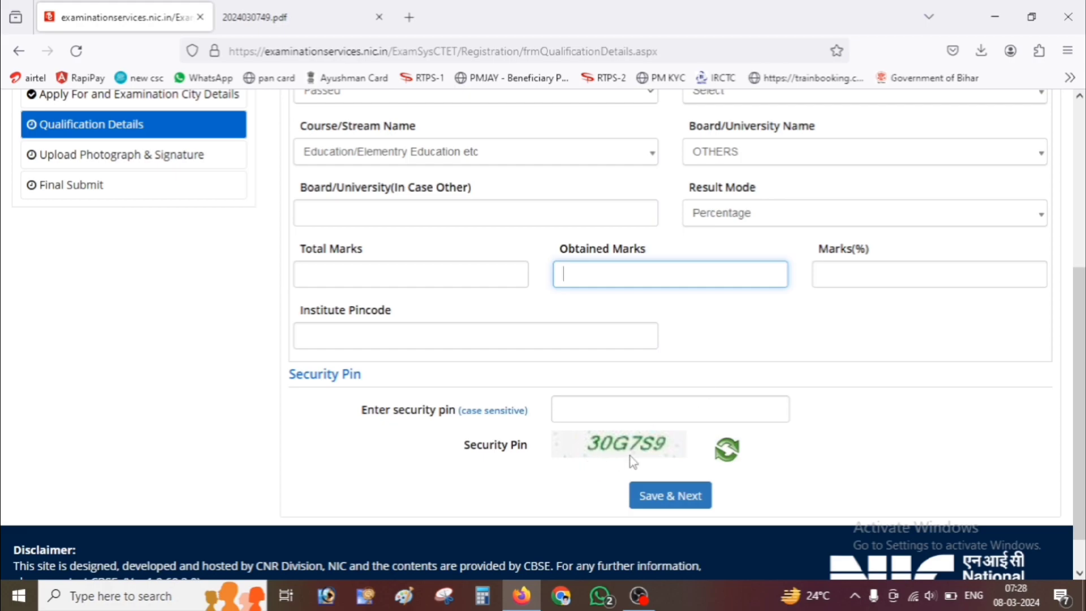
Enter the displayed security pin, then save the qualification details and confirm submission of the section.
left_click(586, 408)
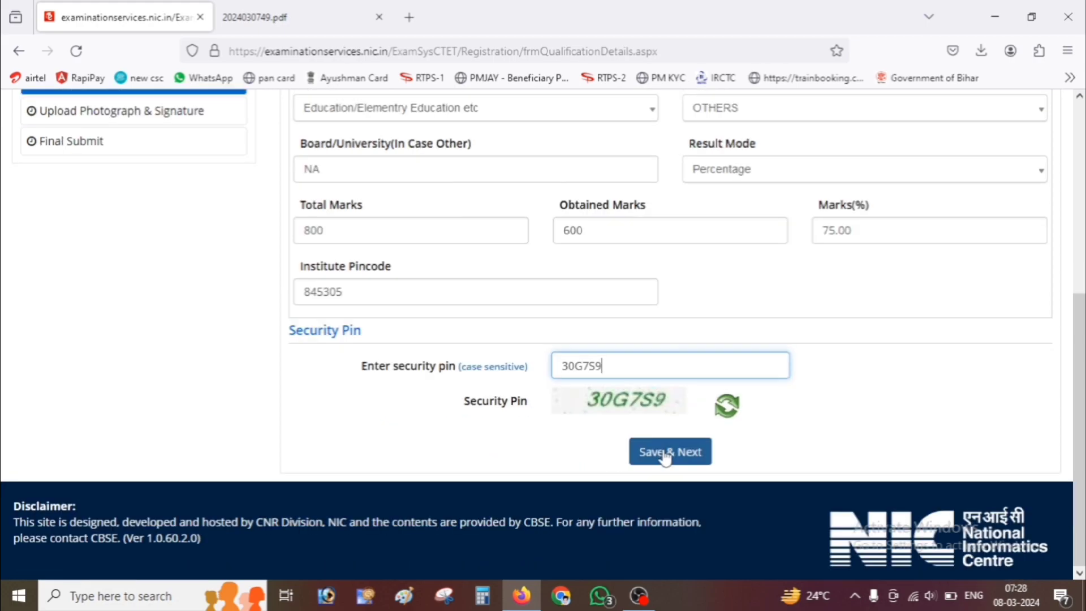
left_click(666, 453)
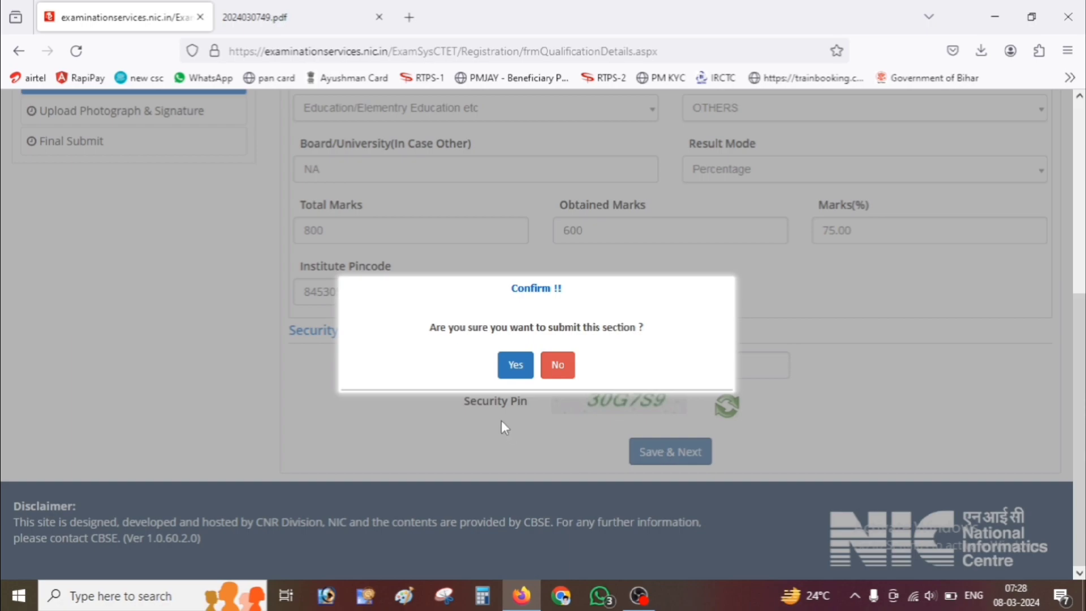
left_click(515, 366)
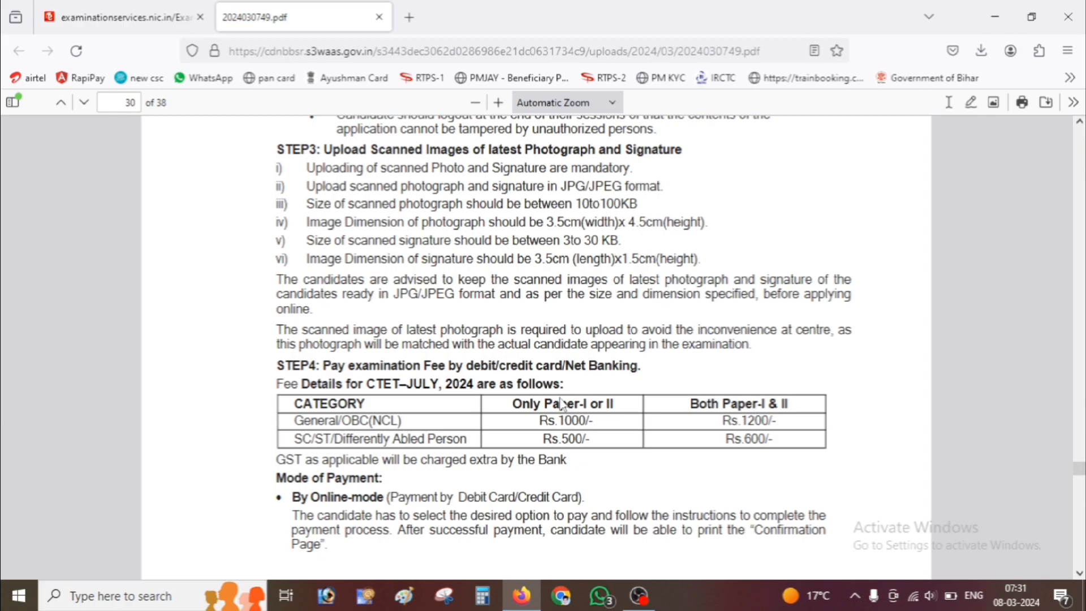
Switch to Photoshop and set the Crop tool to a width of 3.5 cm and a height of 4.5 cm.
left_click(325, 598)
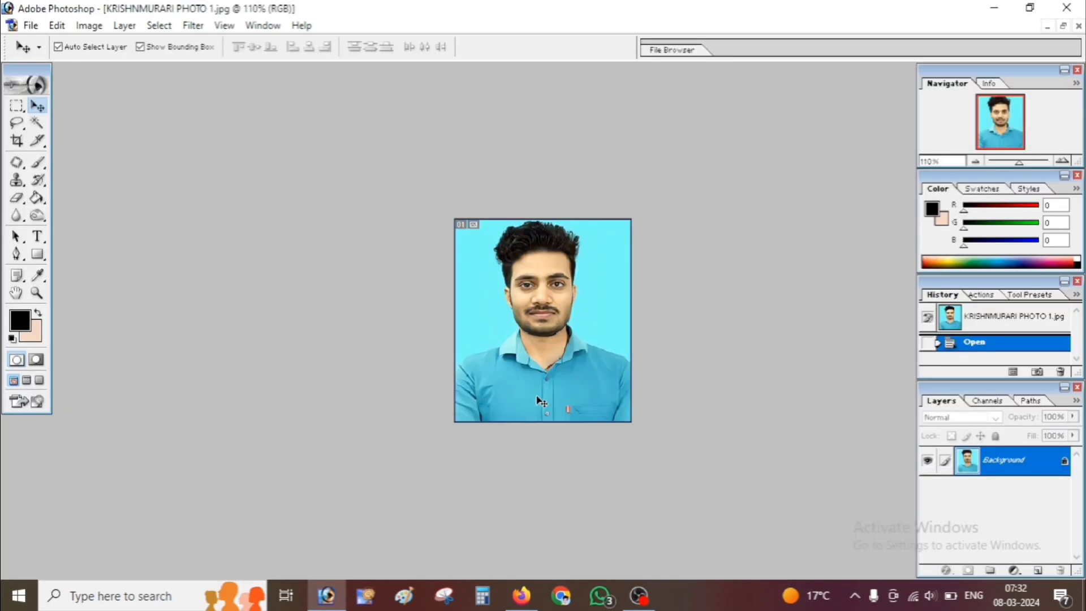
left_click(17, 142)
left_click(117, 49)
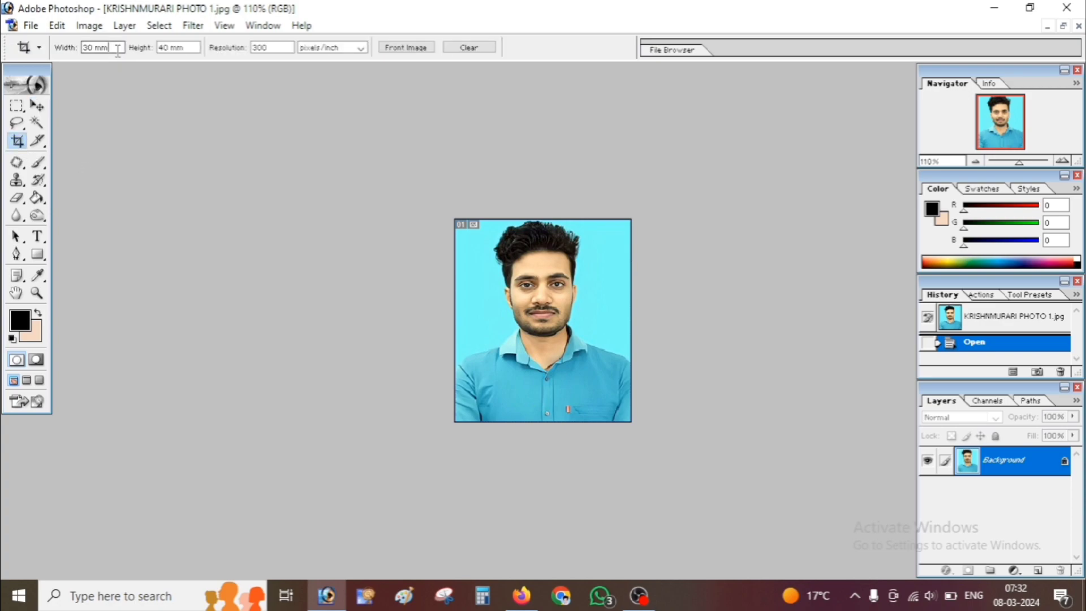
key("BackSpace")
key("BackSpace")
key("BackSpace")
key("BackSpace")
key("BackSpace")
type("3.5CM")
key("Tab")
type("4.5CM")
key("Tab")
Set the crop resolution unit to pixels/cm and crop the candidate's photo at full height, centred on the person.
left_click(327, 48)
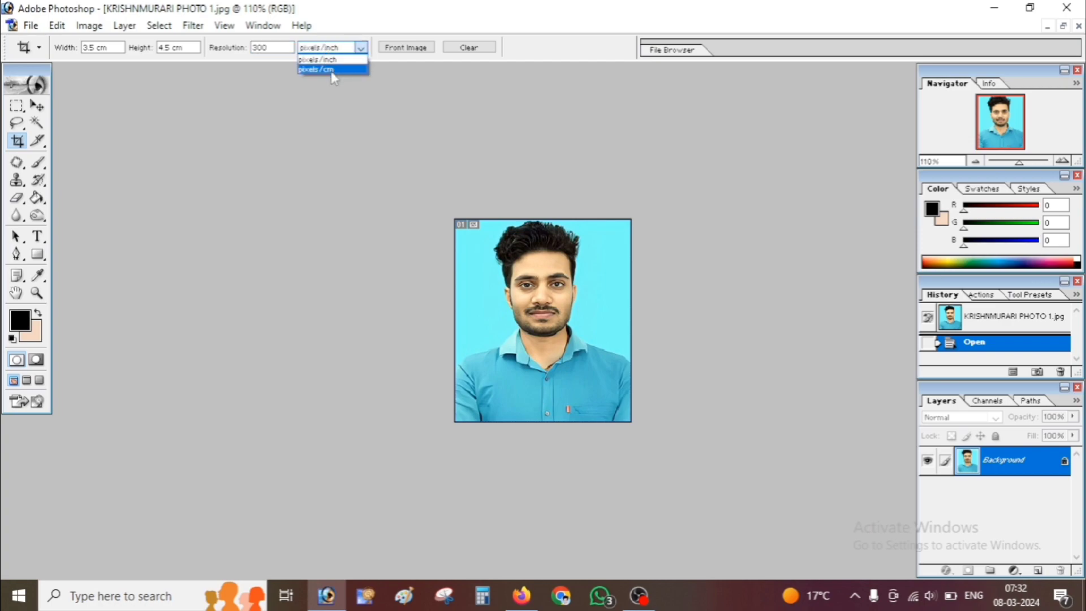
left_click(326, 69)
left_click_drag(455, 220, 613, 421)
key("Right")
key("Right")
key("Right")
key("Right")
key("Right")
key("Right")
key("Right")
key("Right")
key("Right")
key("Right")
key("Right")
key("Right")
key("Right")
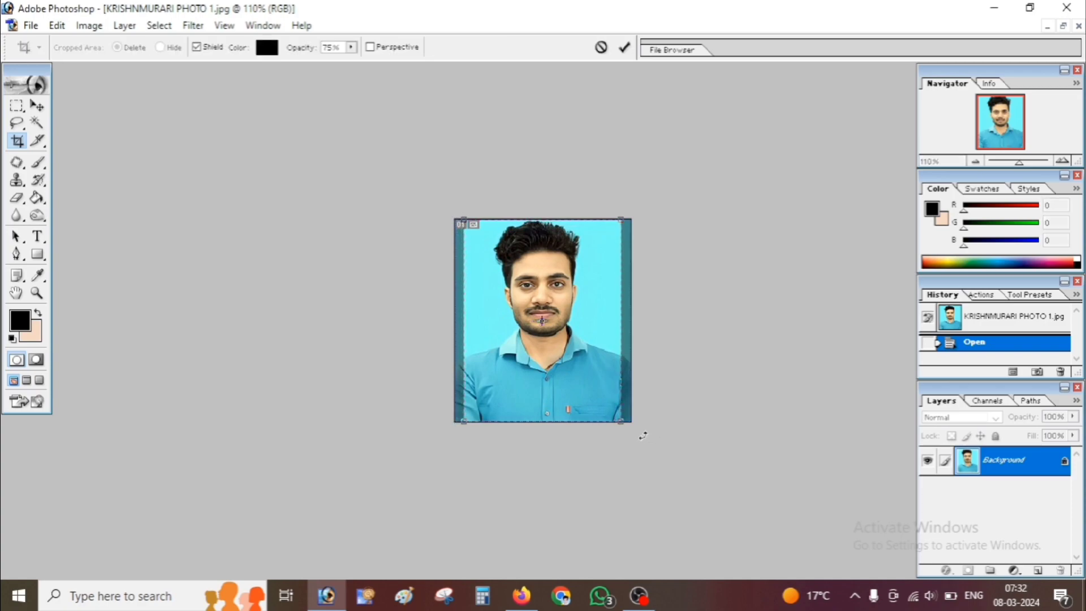
key("Right")
key("Right")
key("Return")
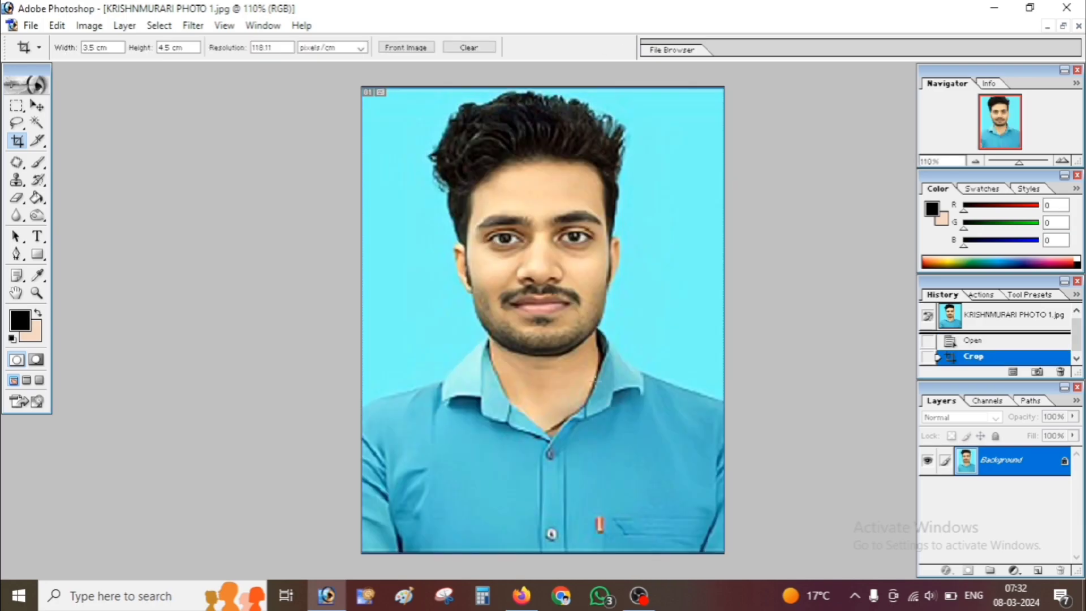
key("ctrl+minus")
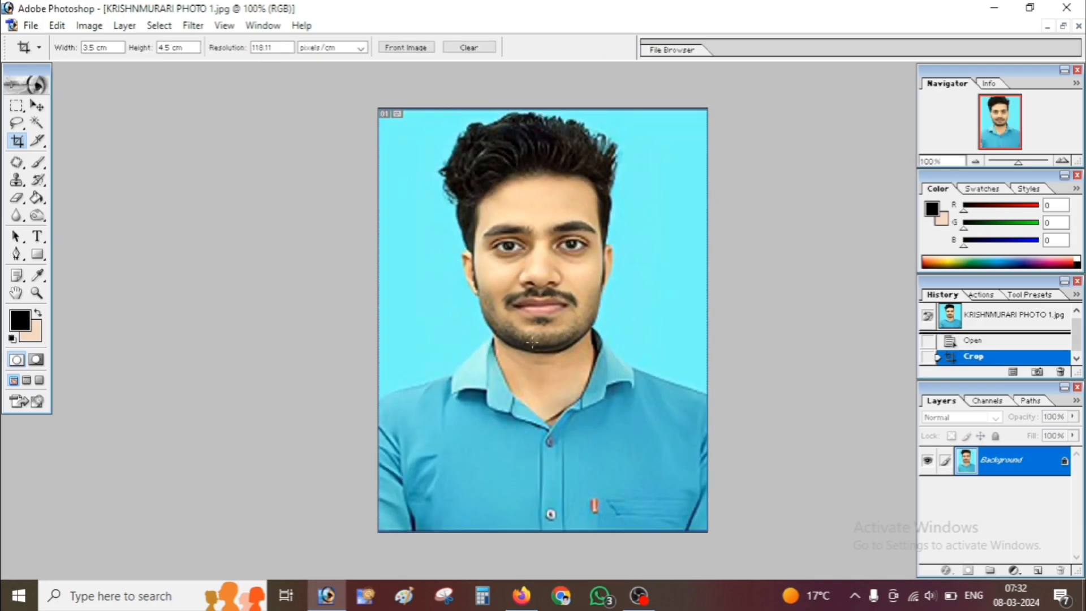
Save the cropped photo to the Desktop as a High quality, Baseline ("Standard") JPEG and return to the image requirements PDF in Firefox.
left_click(30, 25)
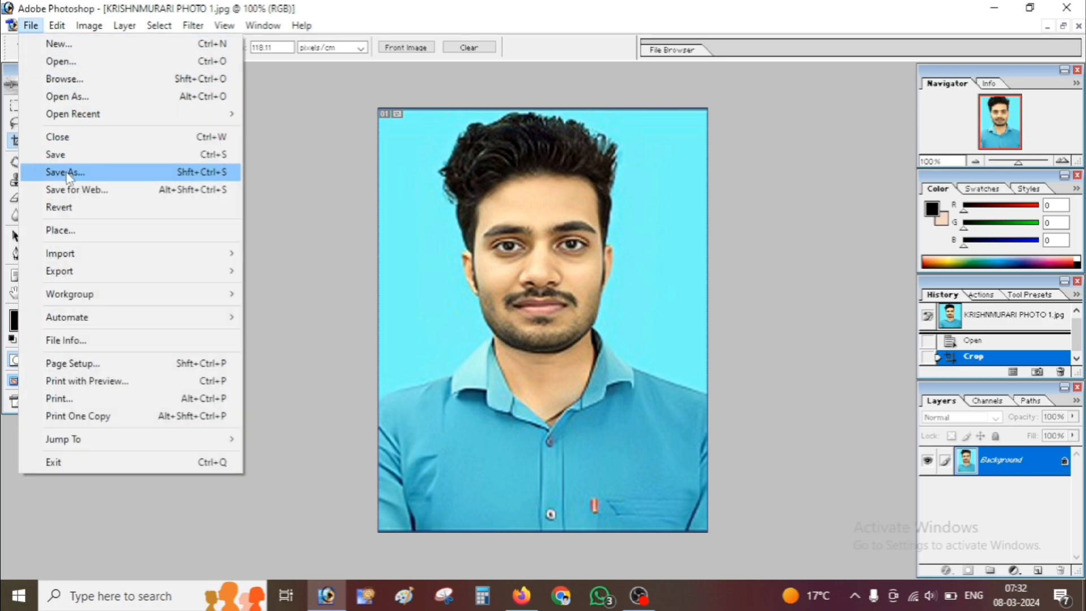
left_click(68, 173)
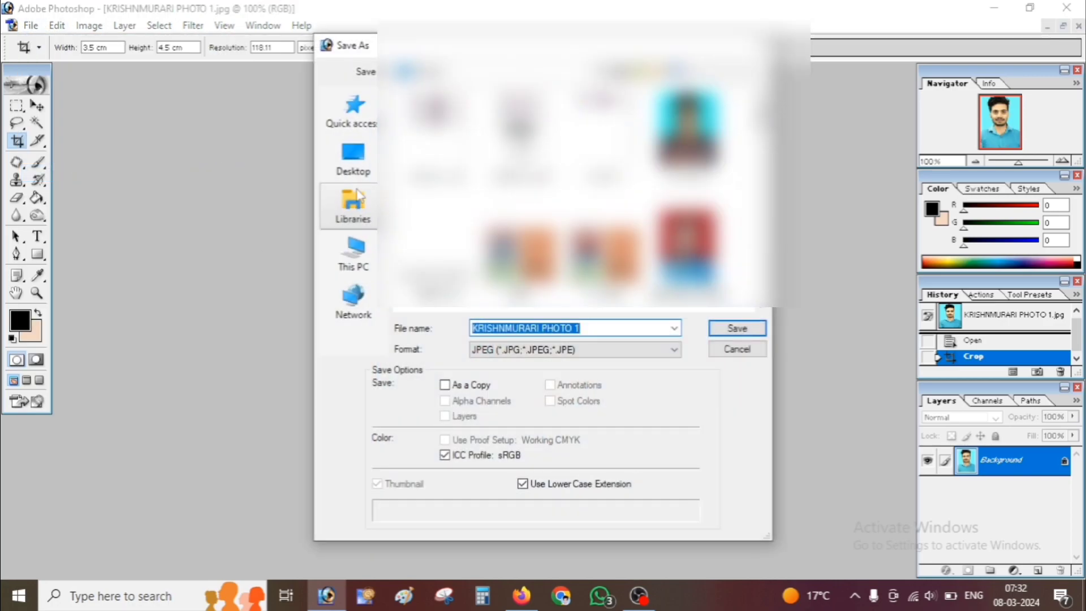
left_click(734, 333)
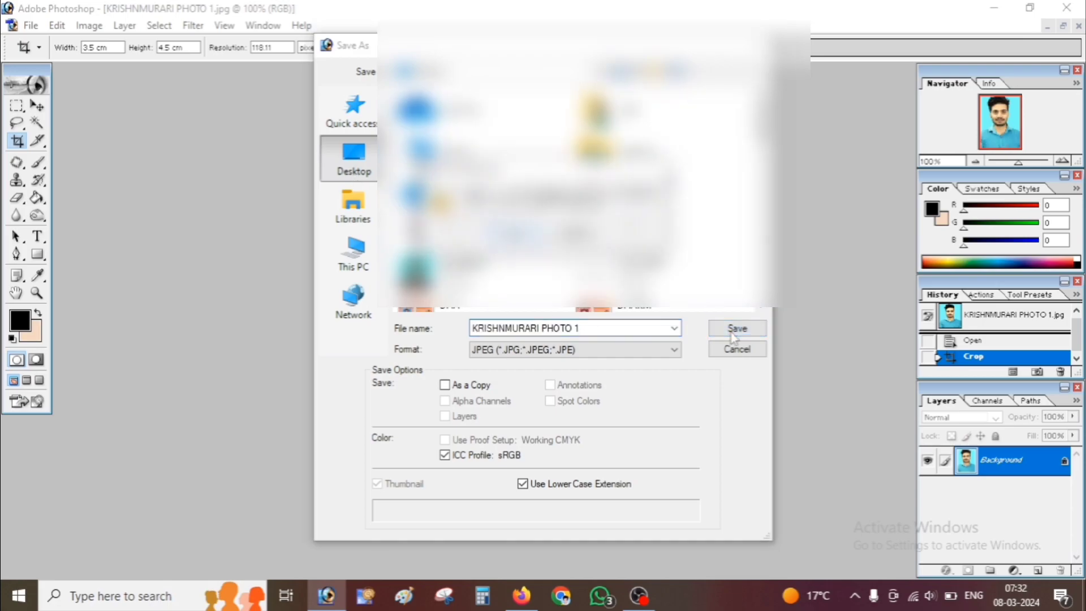
left_click(519, 235)
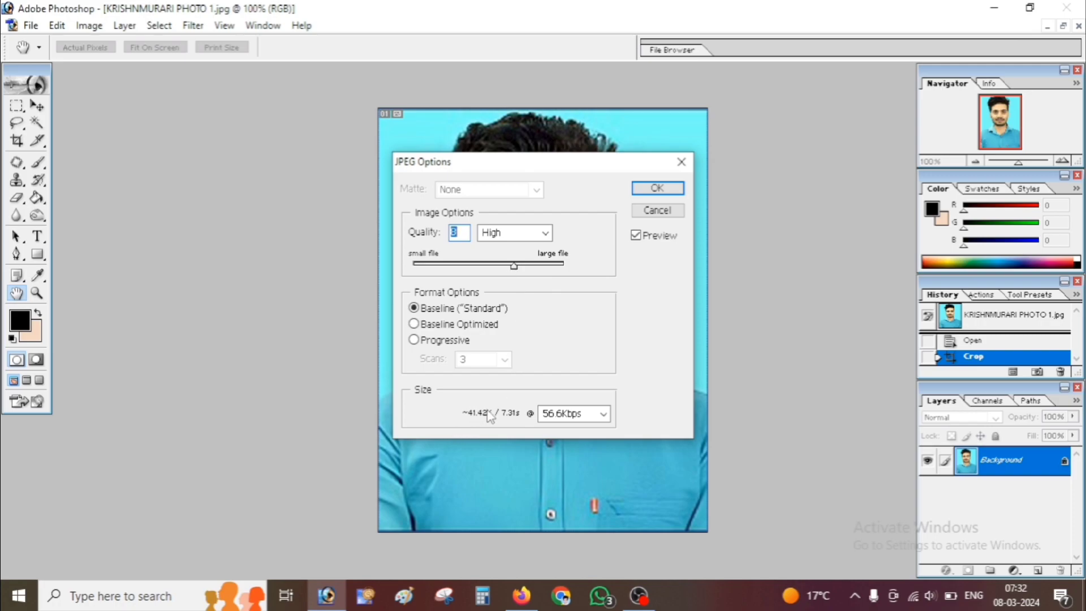
left_click(656, 189)
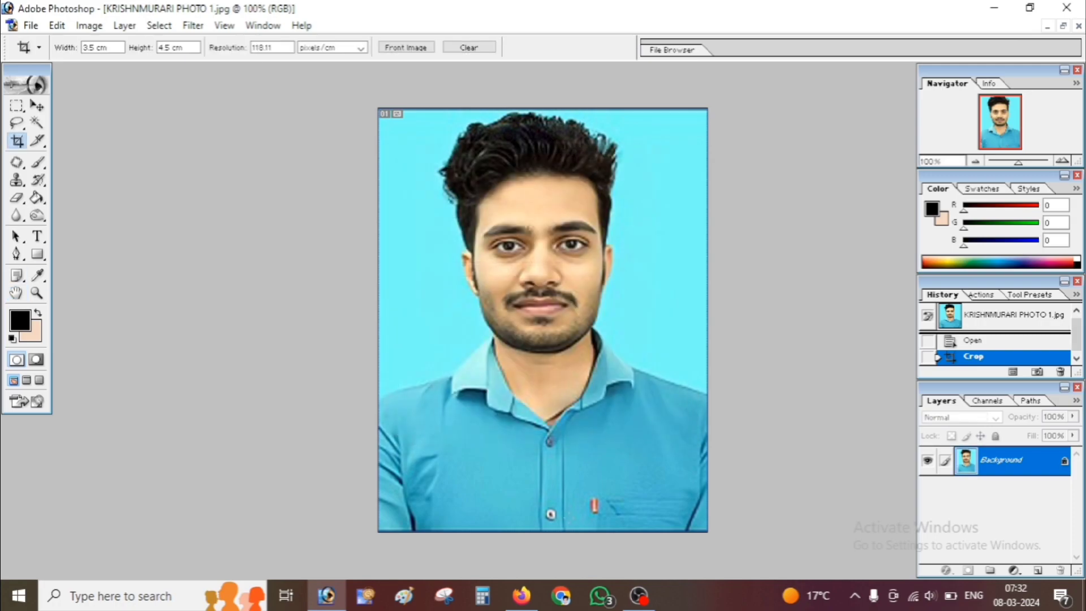
left_click(521, 596)
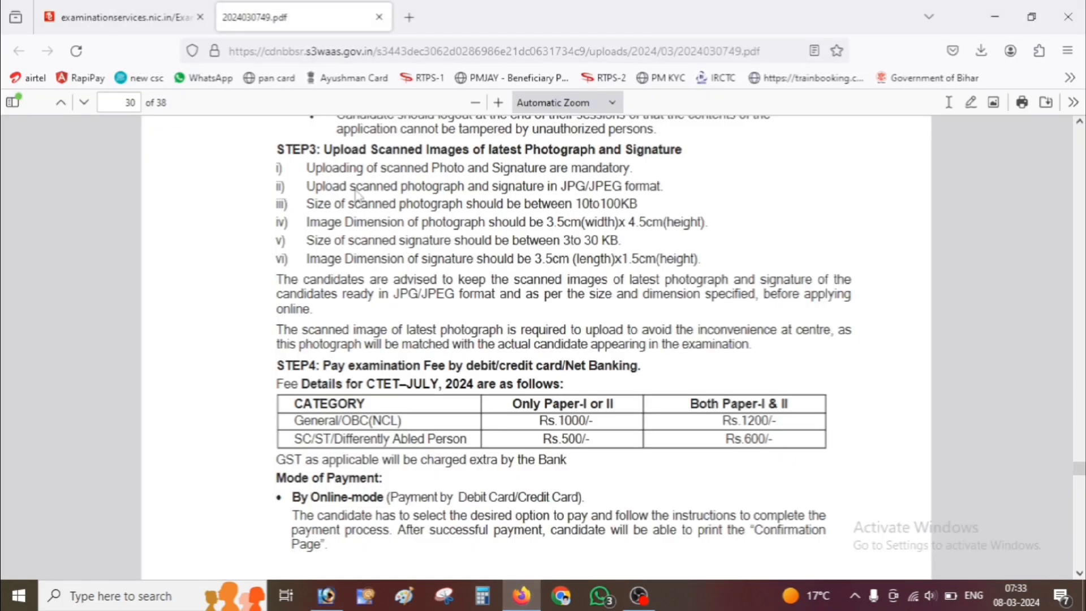
Return to the CTET document upload page and choose the candidate's cropped photo from the Desktop as the Photograph.
left_click(96, 6)
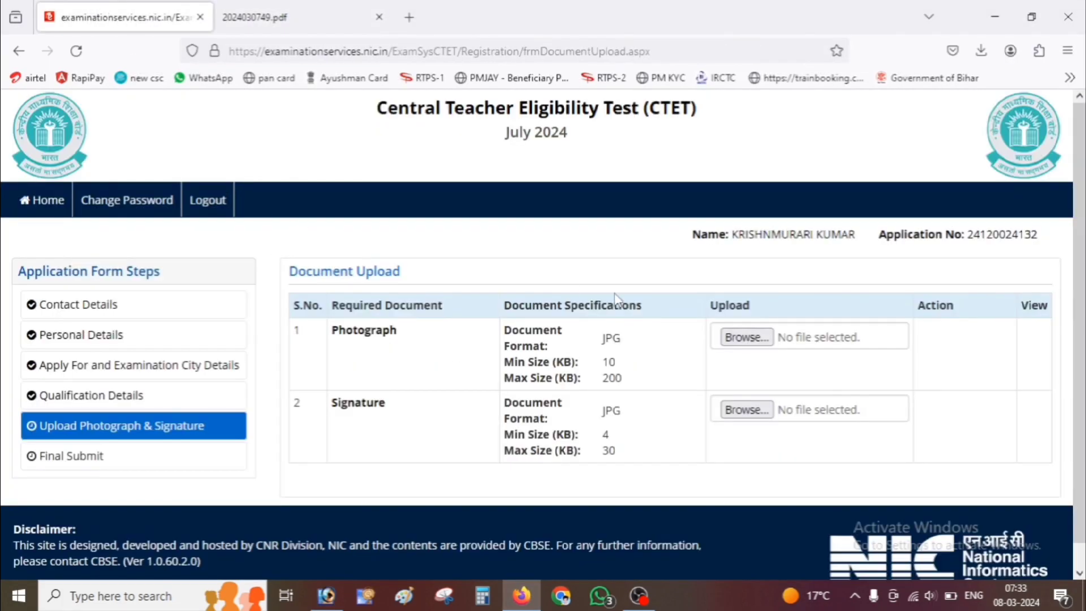
left_click(746, 338)
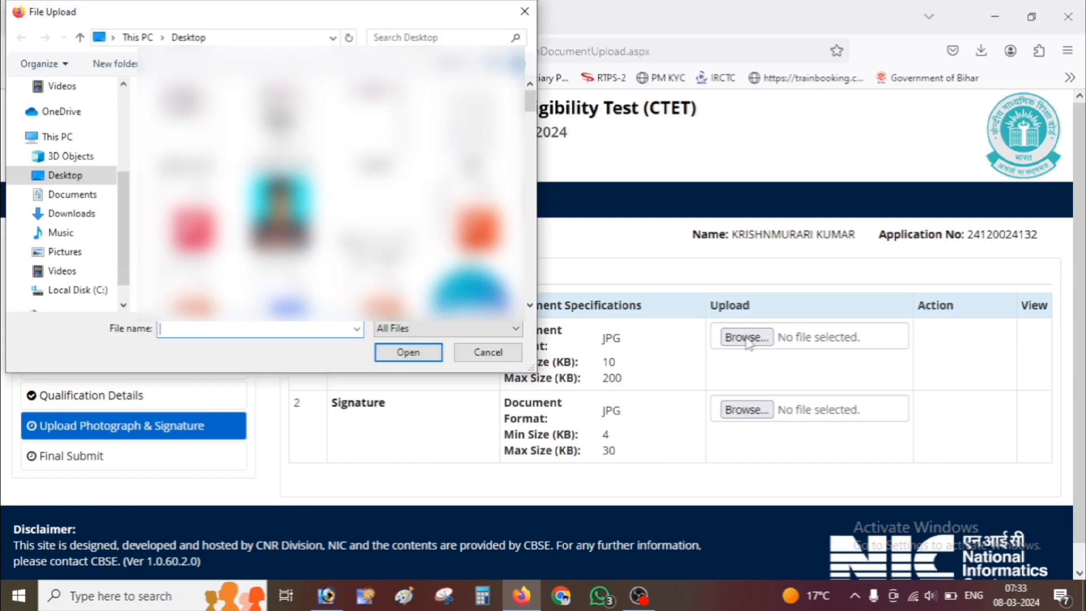
type("k")
key("Up")
key("Up")
key("Return")
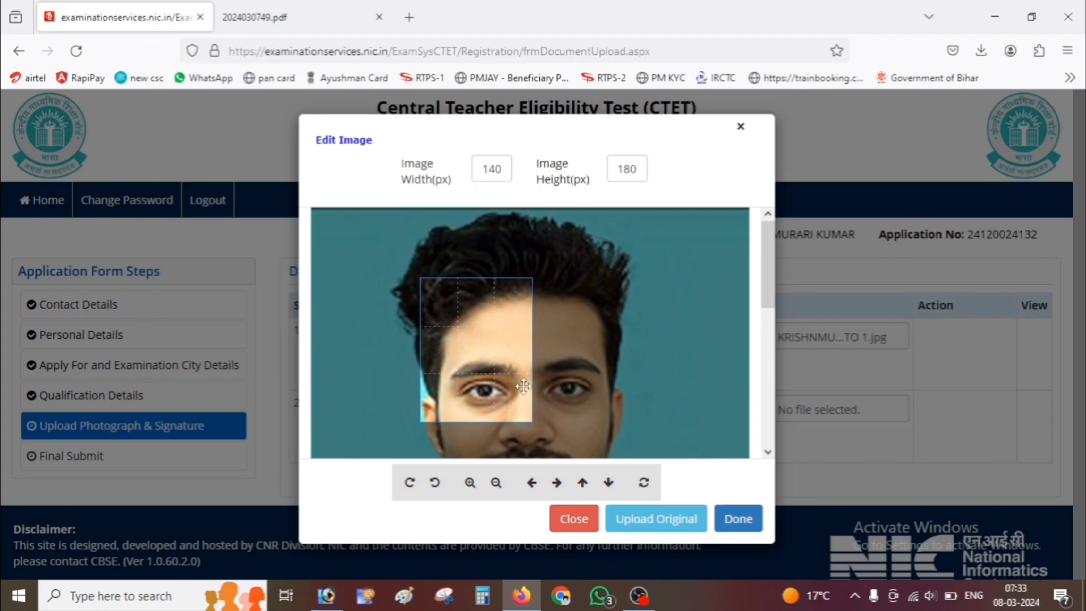
Shrink the photo to fit the 140 x 180 px crop frame, then choose to use the original image instead.
scroll(510, 375, "down", 3)
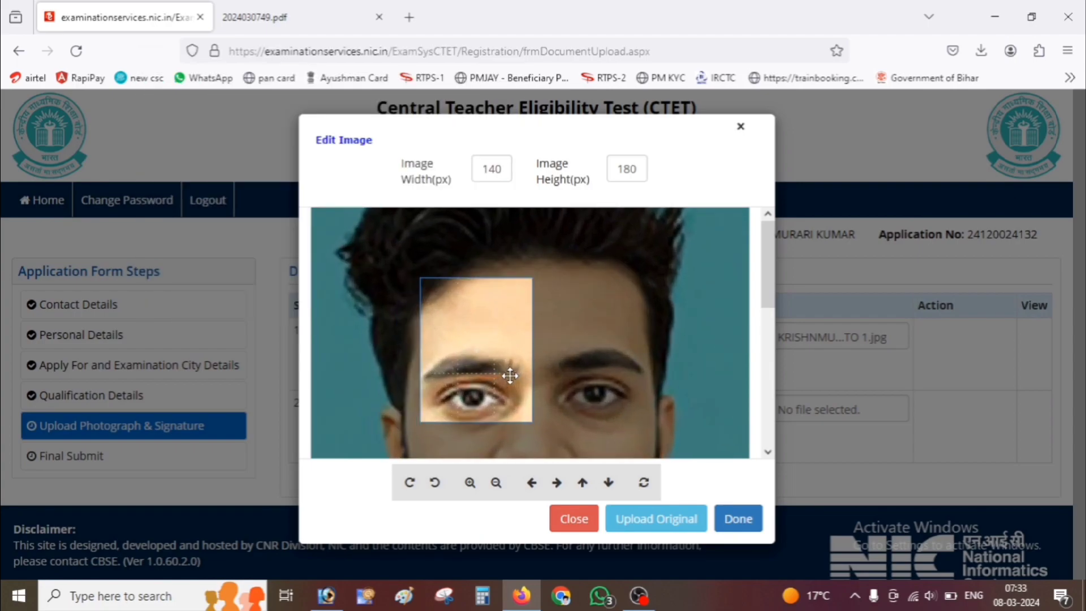
scroll(510, 375, "down", 8)
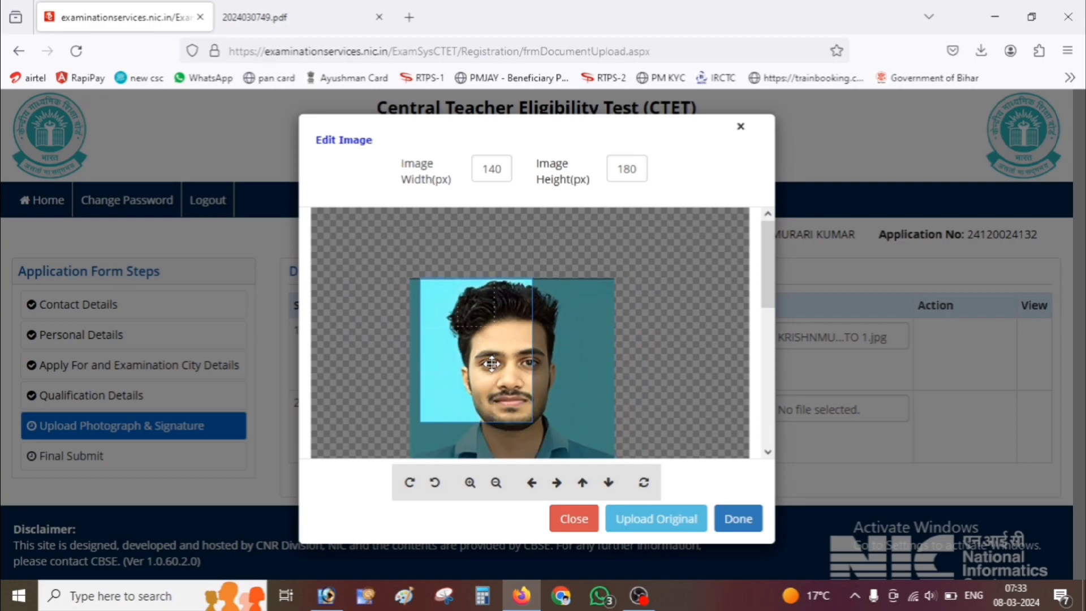
scroll(490, 357, "down", 1)
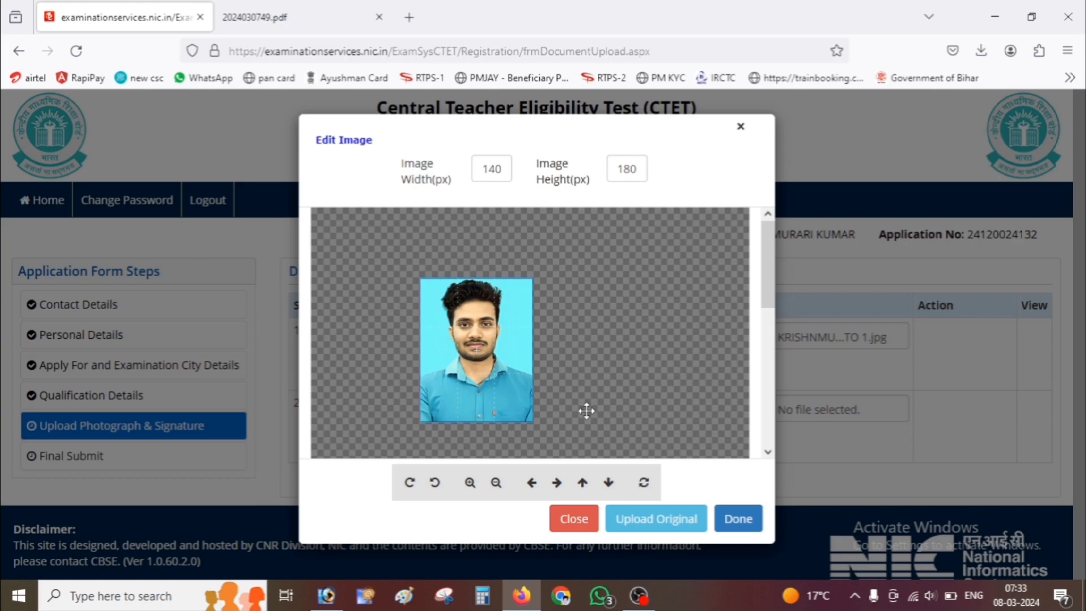
left_click(655, 518)
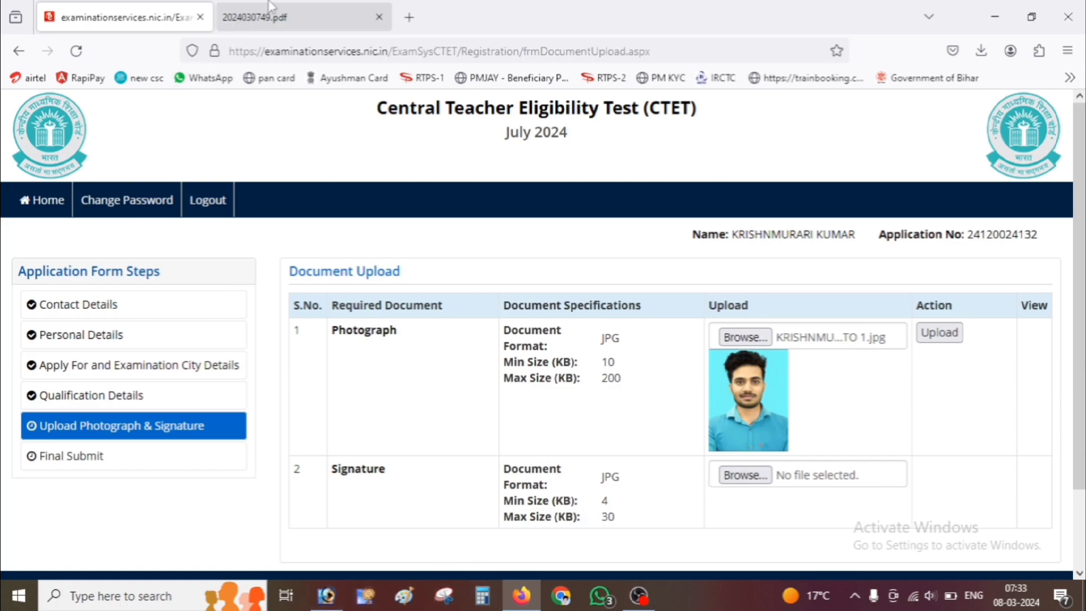
Recheck the image requirements in the PDF, then select SIGN.jpg as the Signature on the upload page, using the original image.
left_click(236, 18)
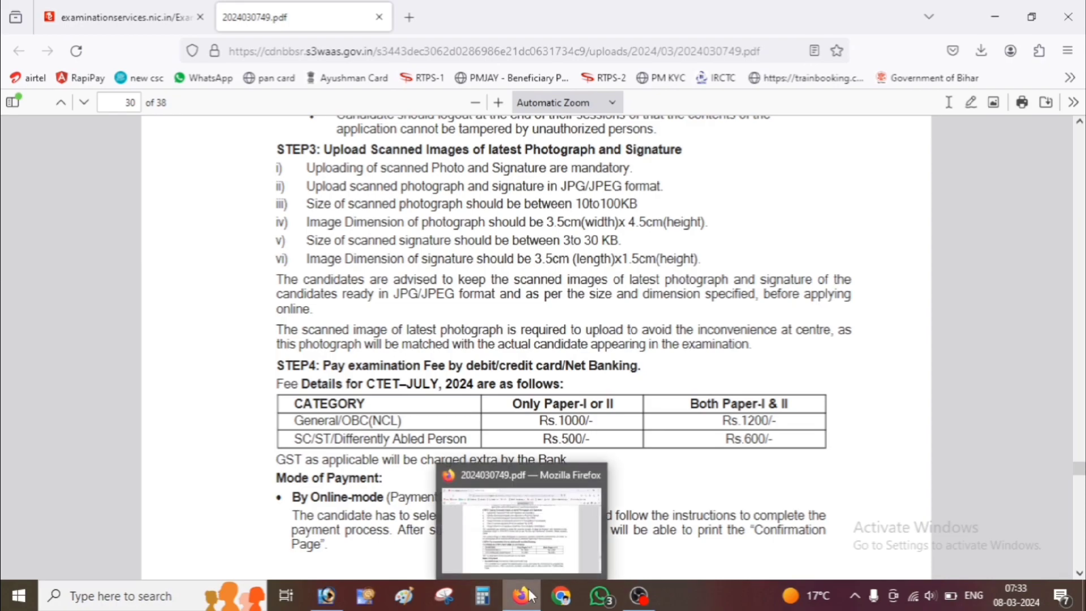
left_click(73, 7)
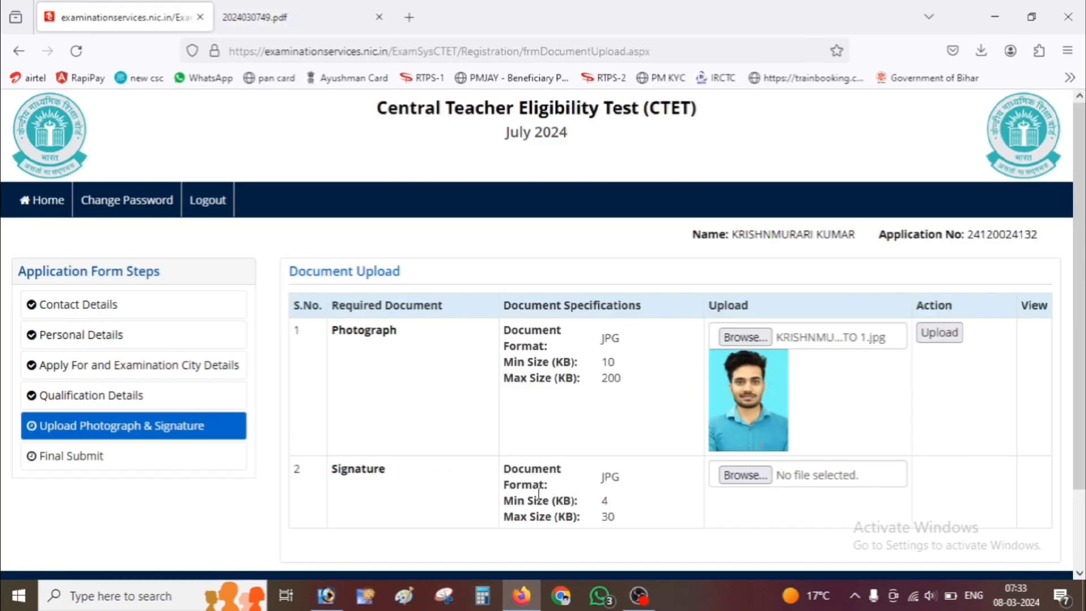
left_click(744, 475)
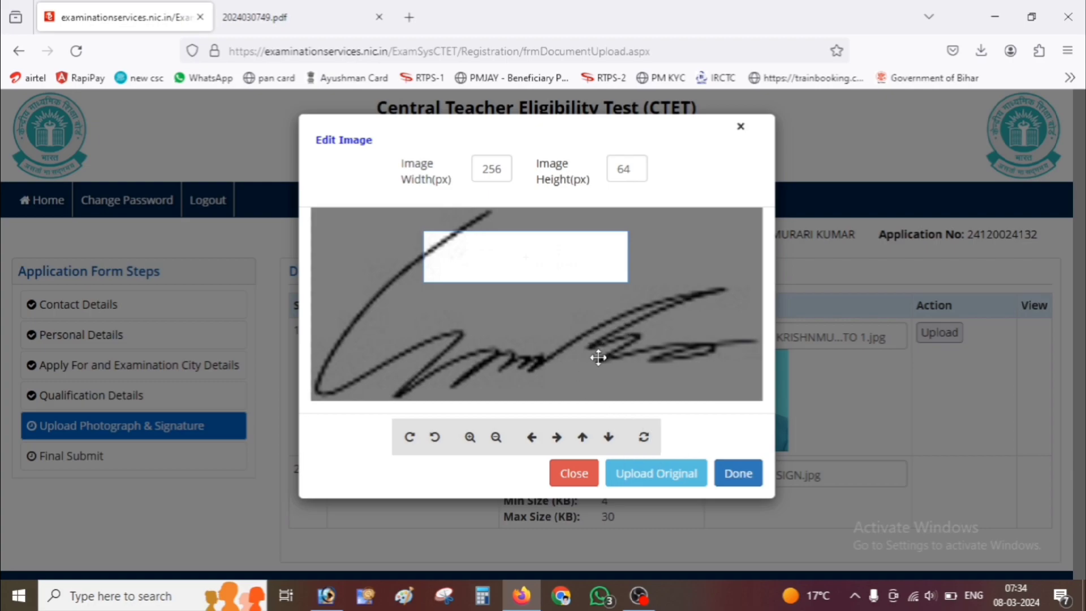
left_click(655, 480)
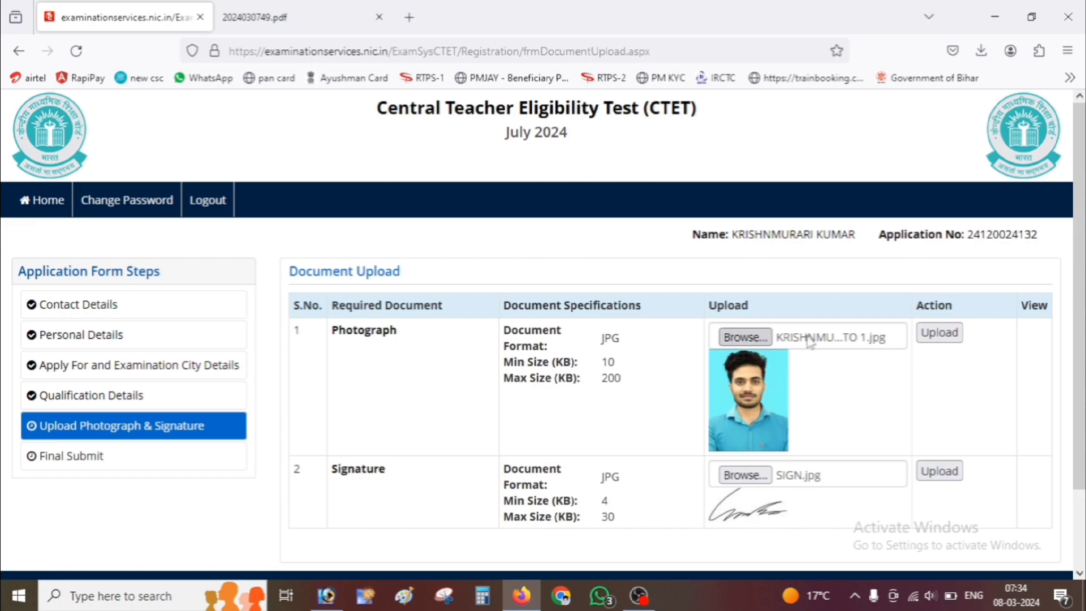
Upload the selected photograph and signature images to the application and acknowledge both upload messages.
left_click(938, 334)
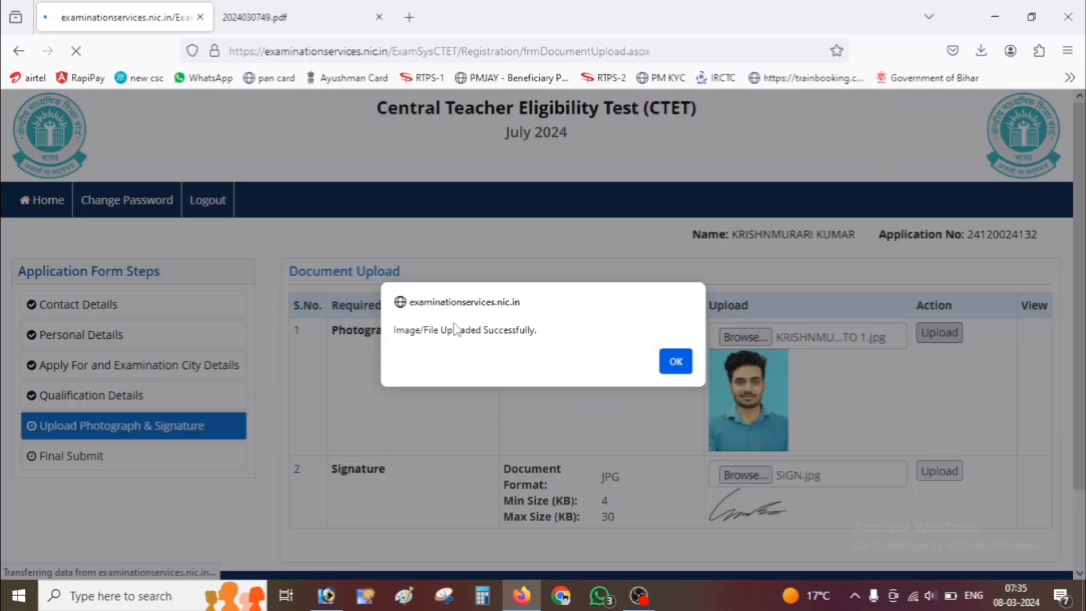
left_click(672, 363)
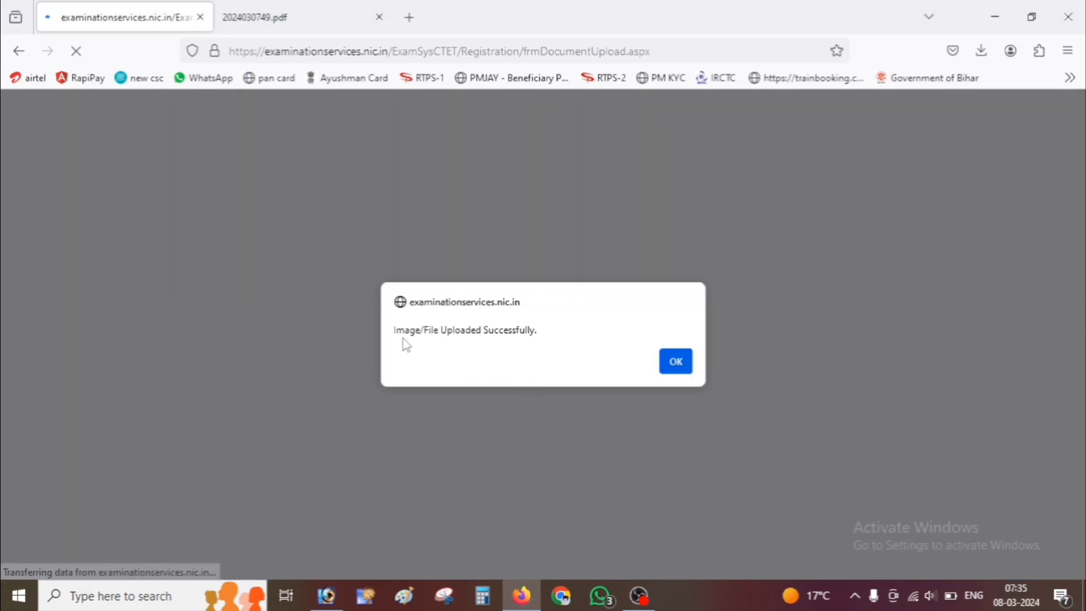
left_click(676, 362)
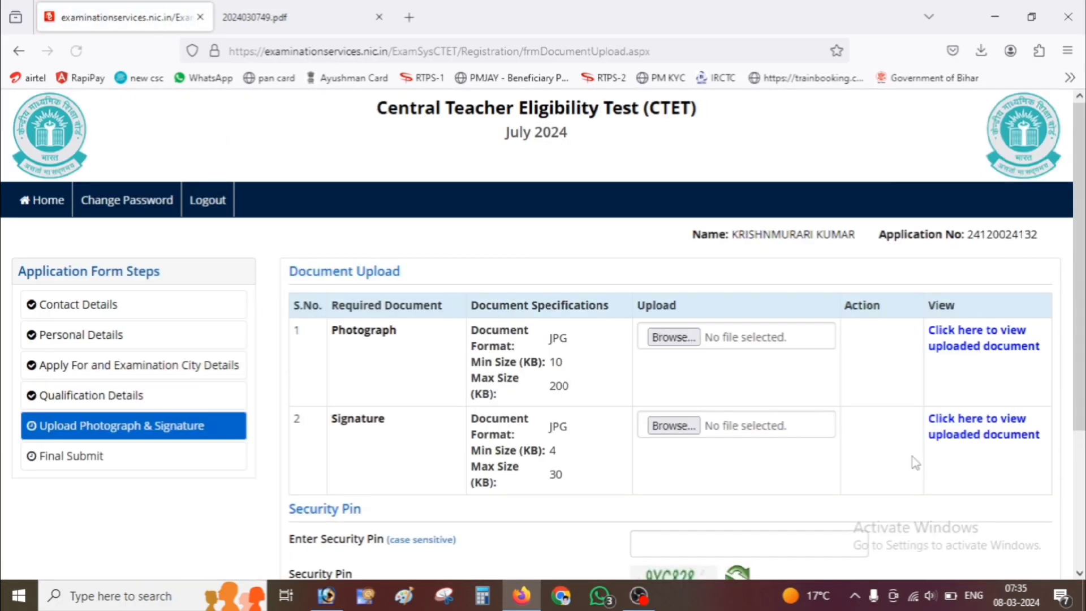
Enter the displayed security pin, then save the document section and confirm its final submission.
scroll(746, 456, "down", 3)
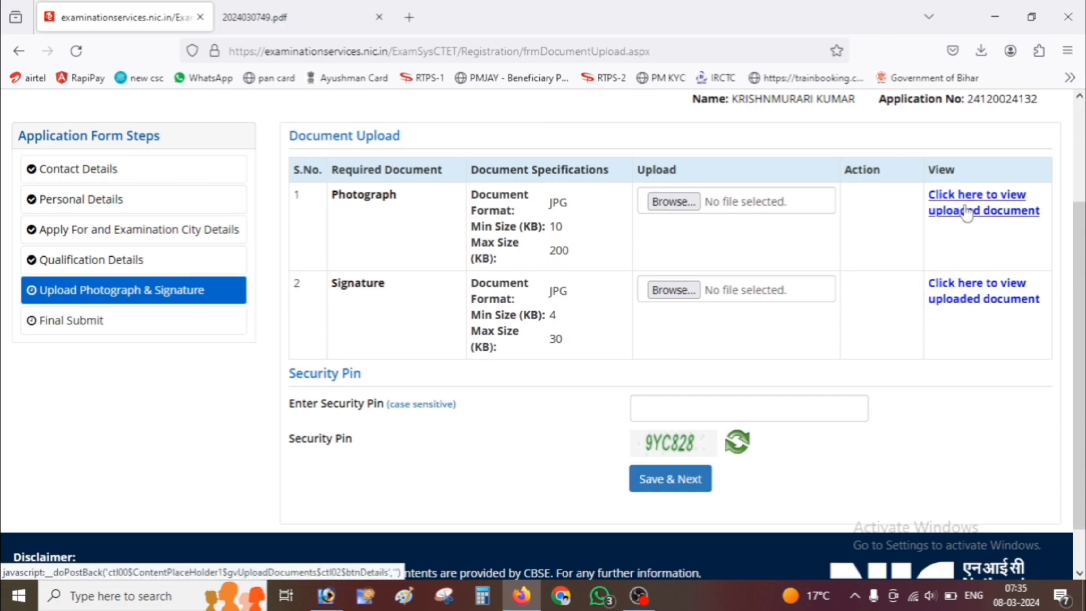
left_click(661, 404)
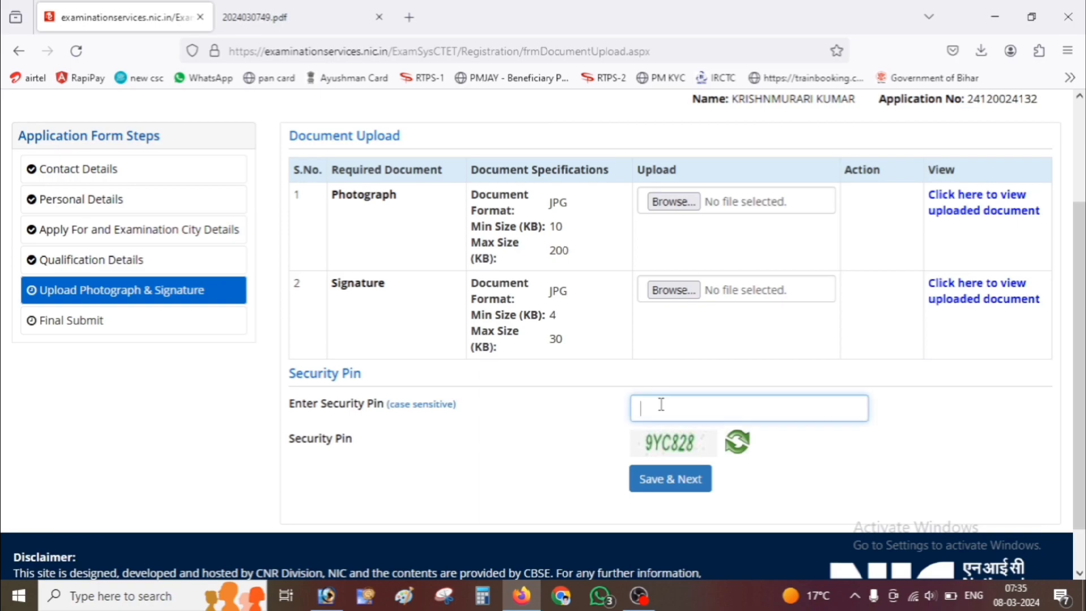
type("9YC828")
left_click(665, 487)
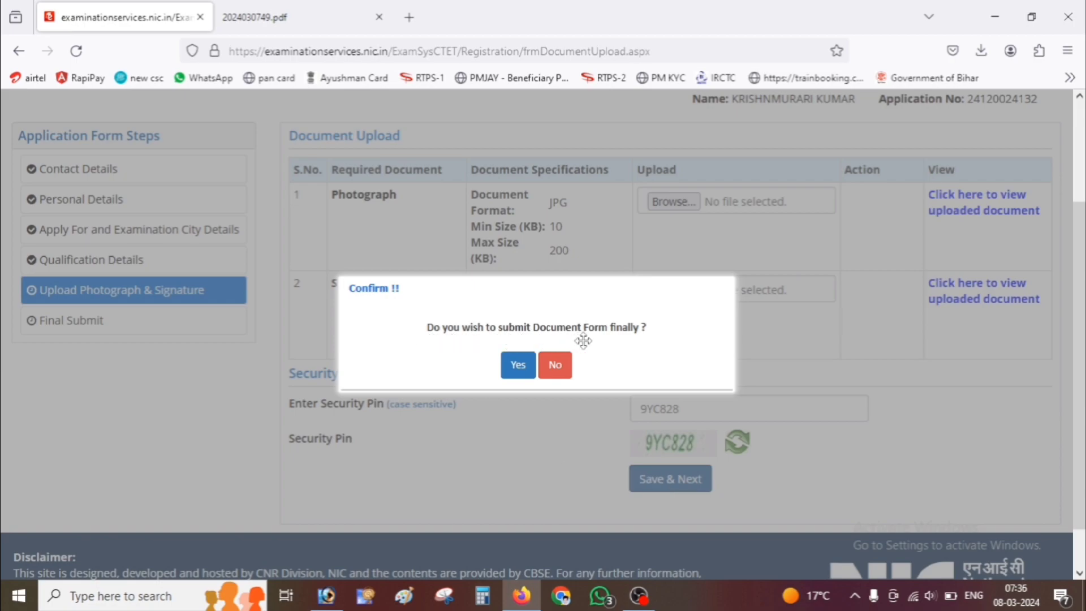
left_click(518, 365)
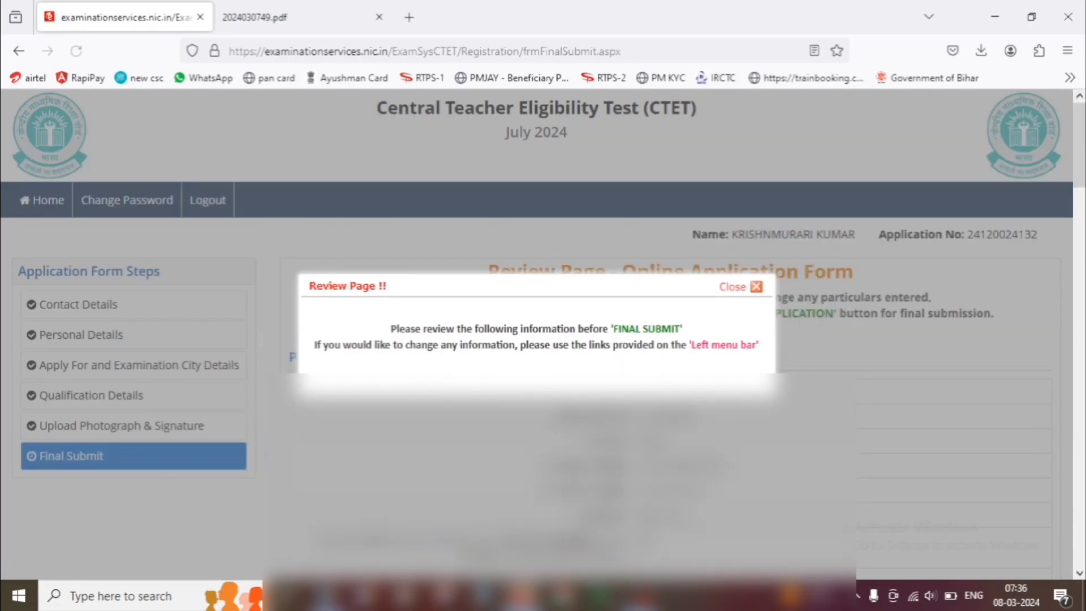
Dismiss the review notice and review the completed application form down to the particulars checklist and declaration.
left_click_drag(309, 286, 388, 310)
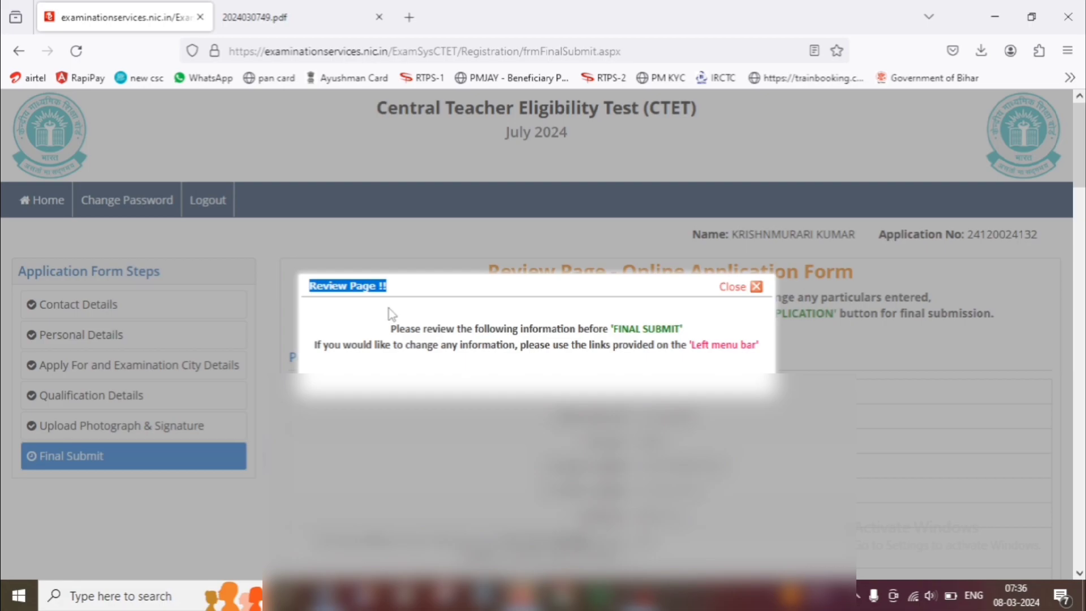
left_click(756, 286)
scroll(679, 340, "down", 12)
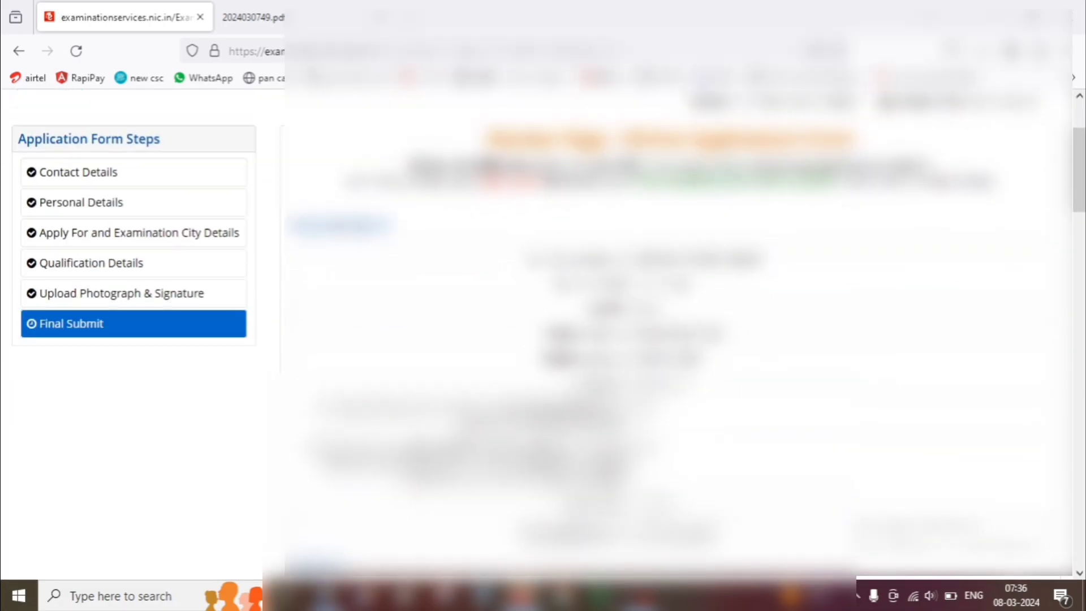
scroll(679, 339, "down", 4)
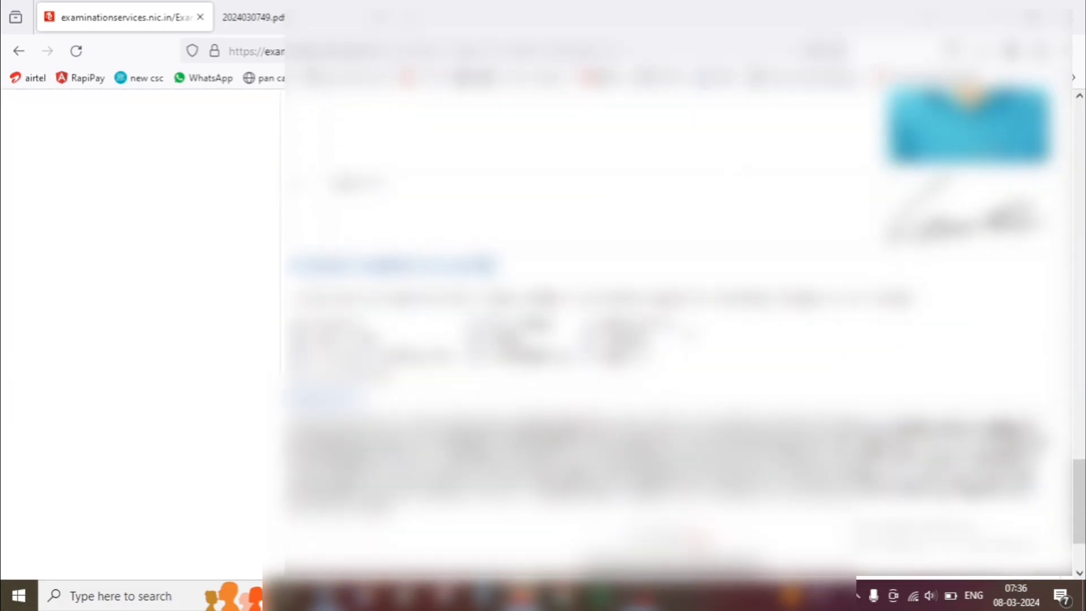
scroll(678, 340, "down", 3)
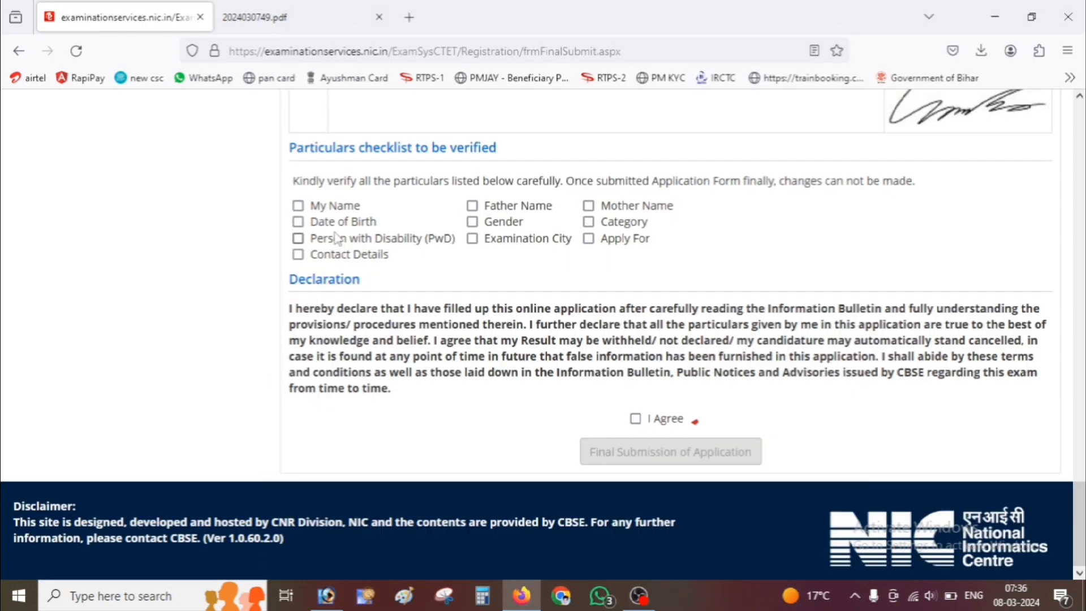
Mark all ten particulars in the verification checklist as verified, from My Name through Contact Details.
left_click(298, 206)
left_click(472, 205)
left_click(587, 207)
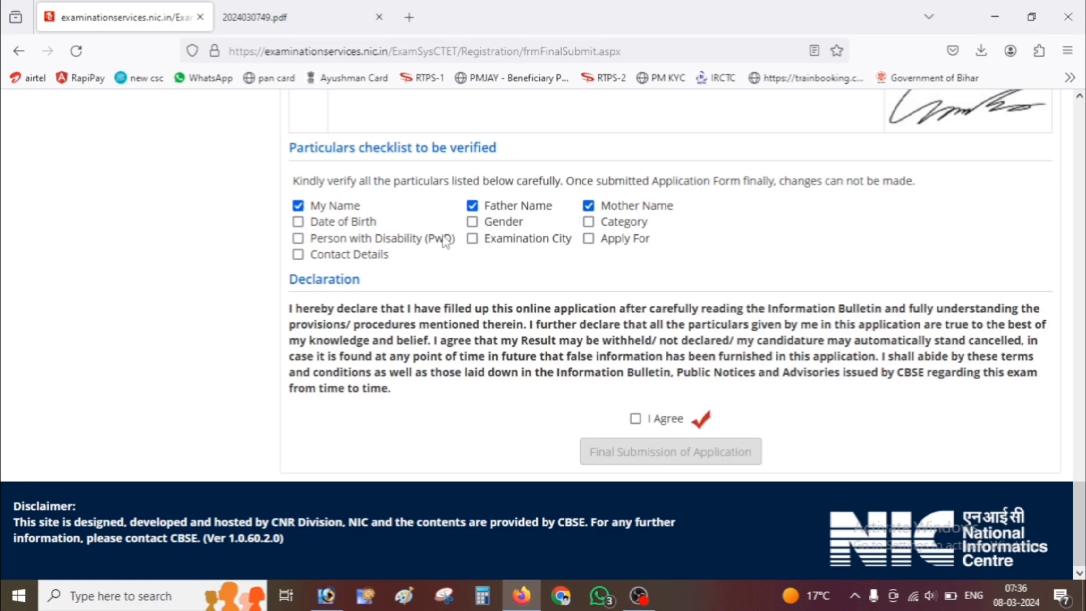
left_click(635, 419)
left_click(676, 368)
left_click(299, 222)
left_click(472, 222)
left_click(588, 221)
left_click(588, 238)
left_click(472, 238)
left_click(298, 238)
left_click(298, 254)
Agree to the declaration, then make the final submission of the application and confirm it.
left_click(635, 419)
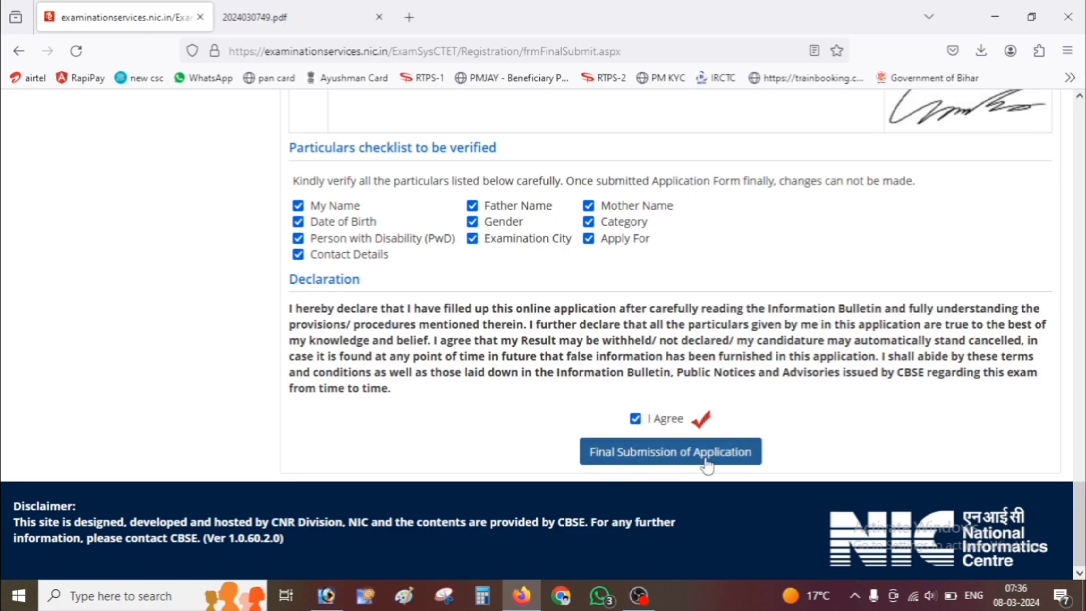
left_click(671, 452)
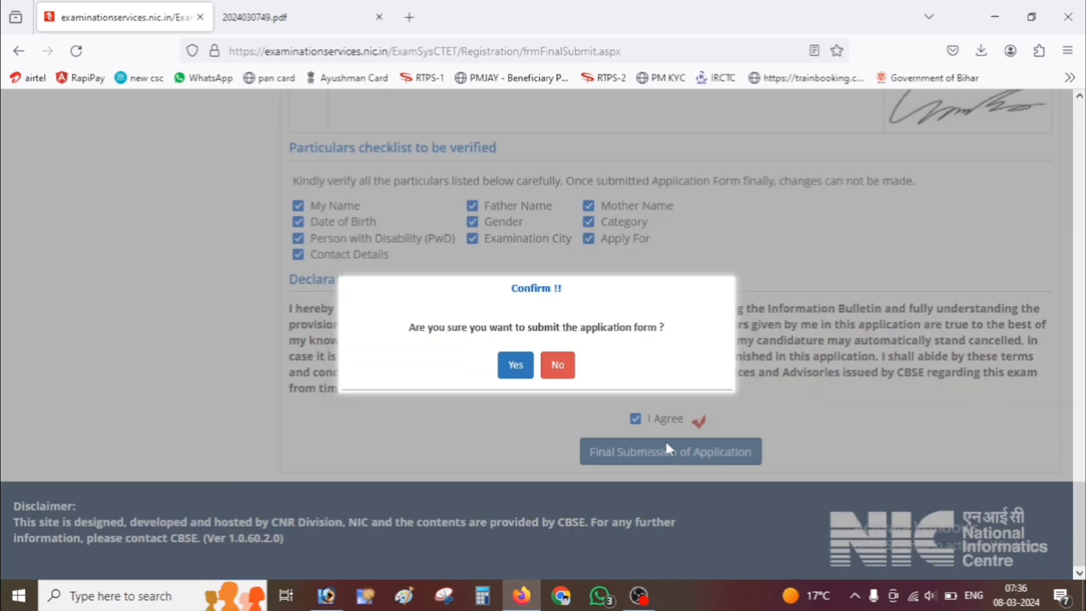
left_click(514, 371)
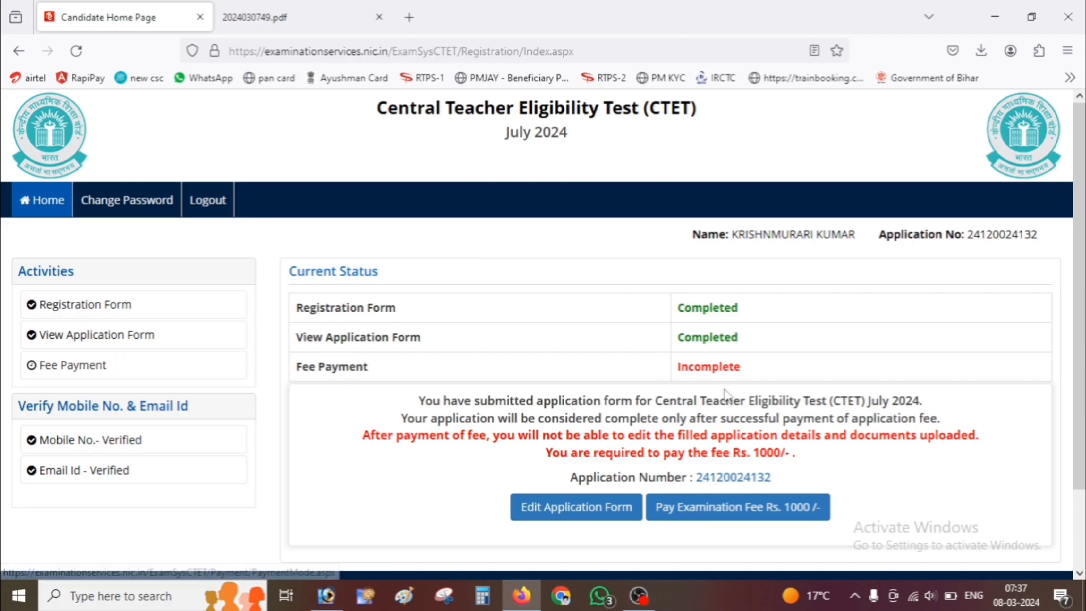
Check the fee payment status, then start the Rs. 1000 examination fee payment with Online Payment and confirm proceeding.
left_click_drag(308, 370, 582, 377)
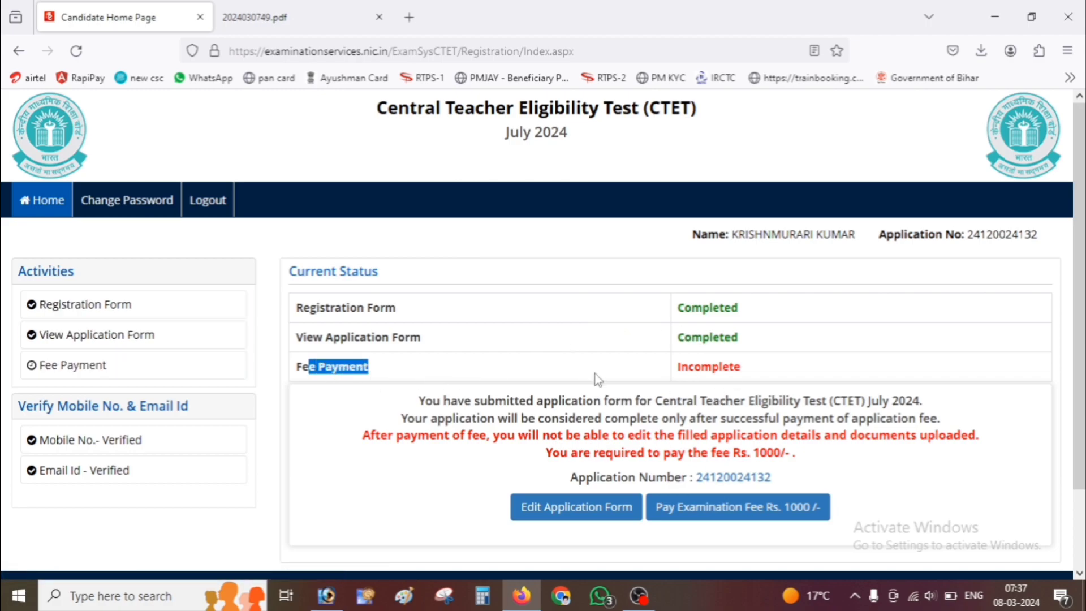
left_click_drag(677, 367, 718, 367)
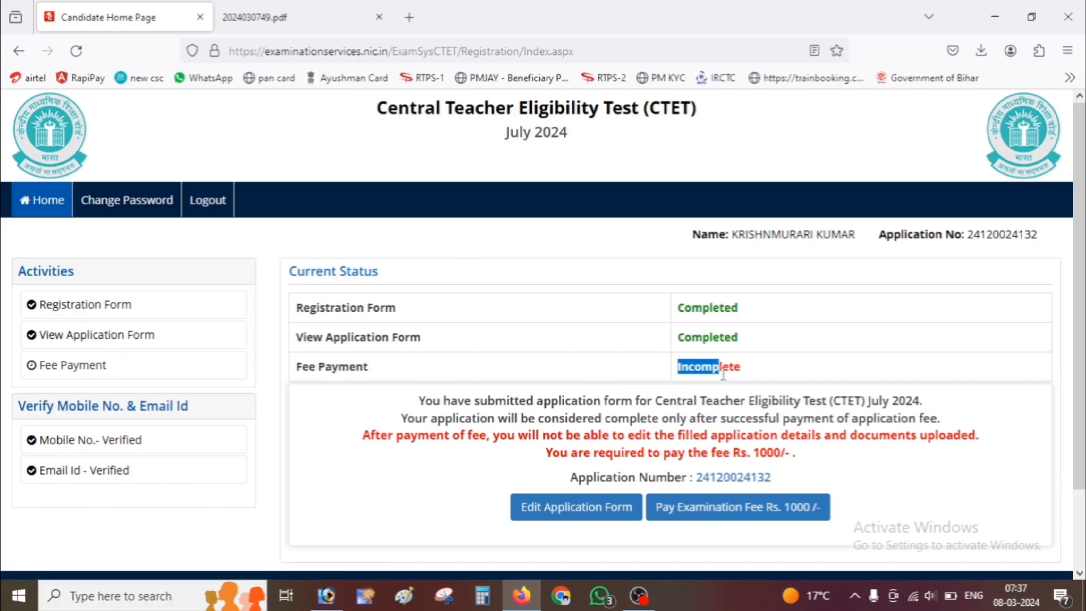
left_click(728, 516)
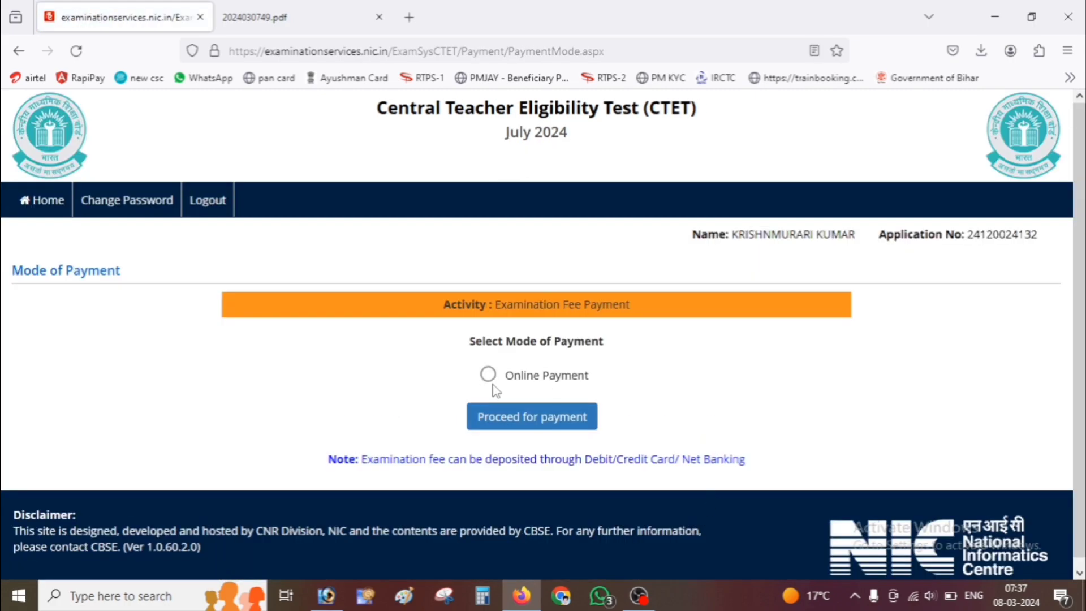
left_click(489, 377)
left_click(531, 420)
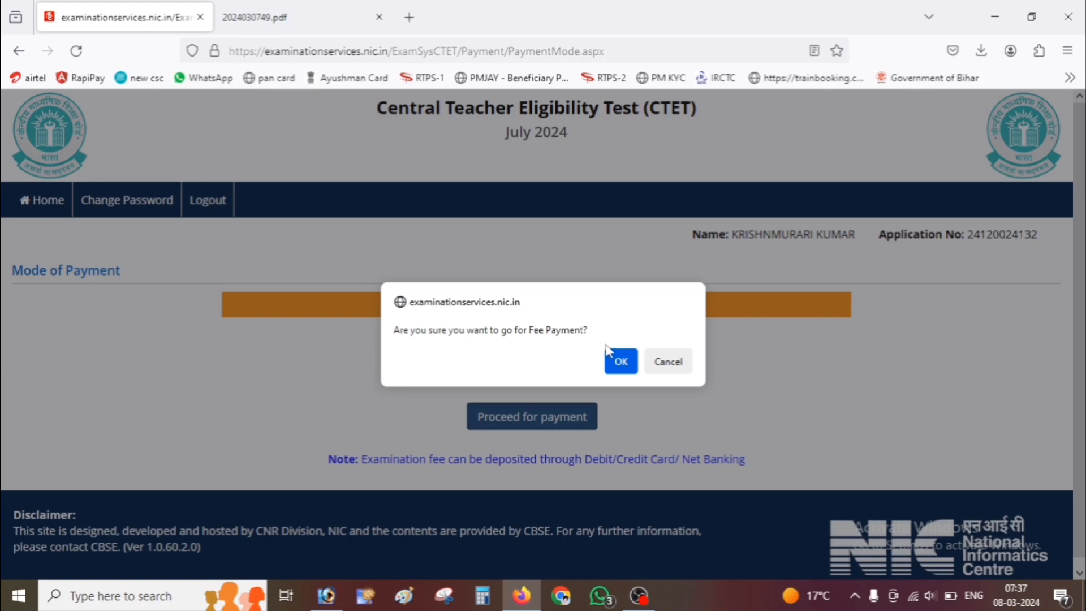
left_click(621, 364)
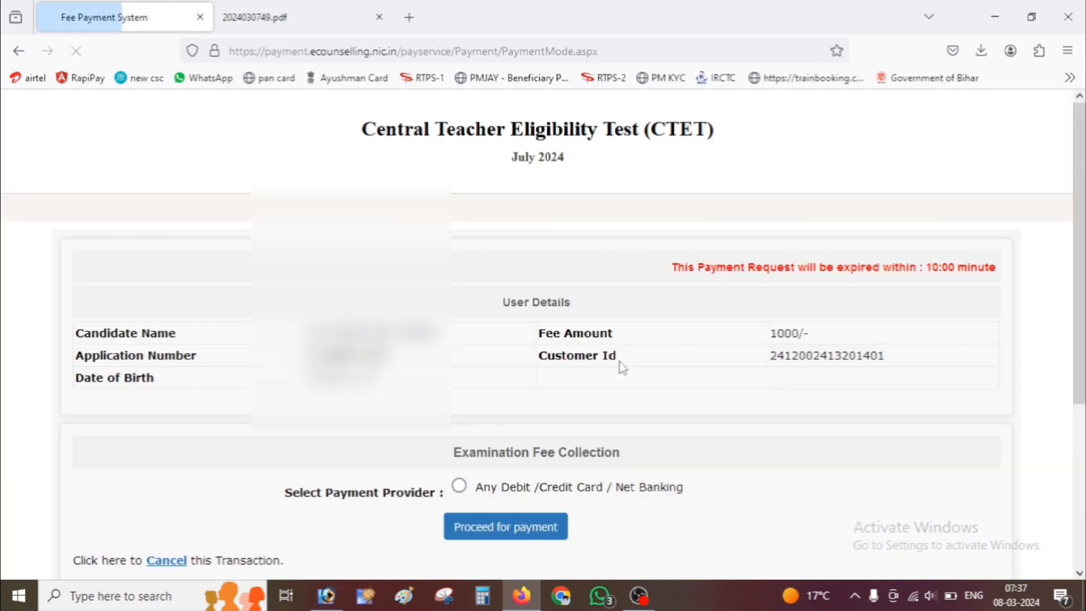
Select "Any Debit /Credit Card / Net Banking" as the payment provider and proceed to the payment gateway.
scroll(481, 392, "down", 2)
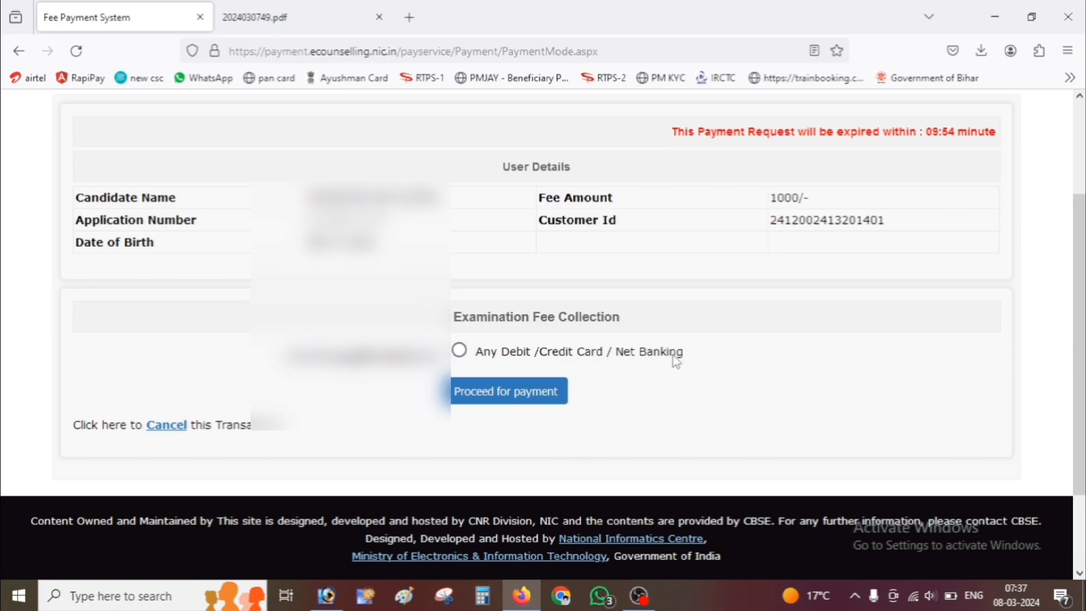
left_click(460, 351)
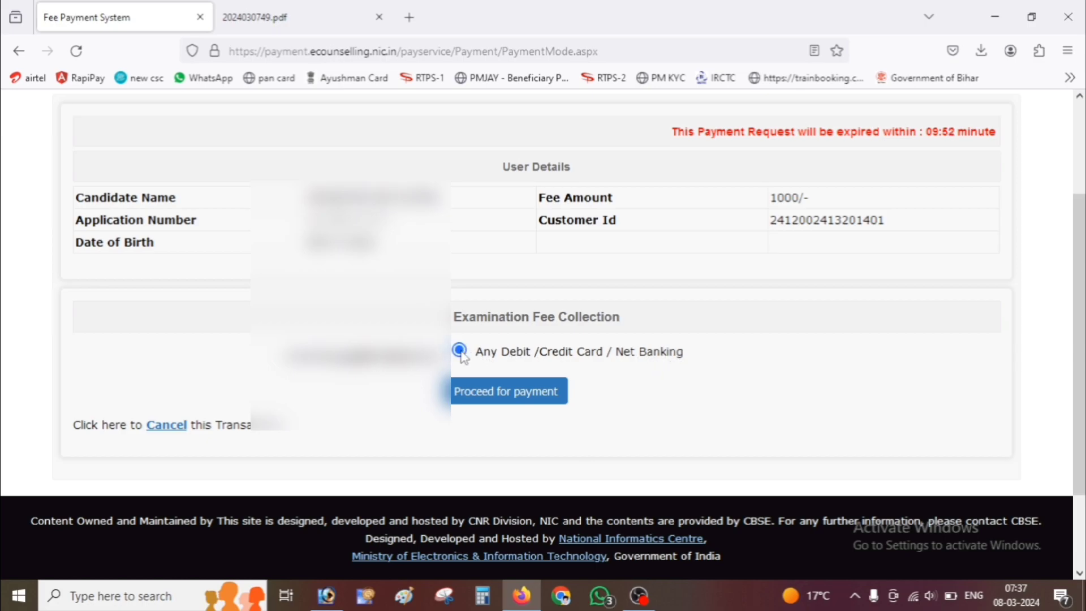
left_click(522, 392)
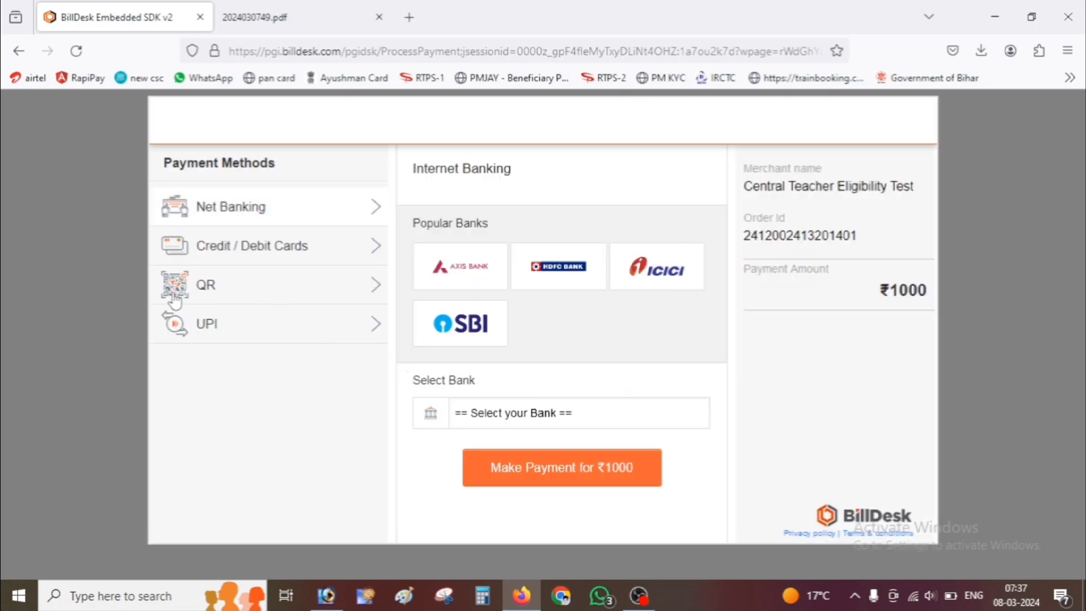
Choose QR as the payment method with BHIM UPI and make the payment for ₹1000.
left_click(232, 301)
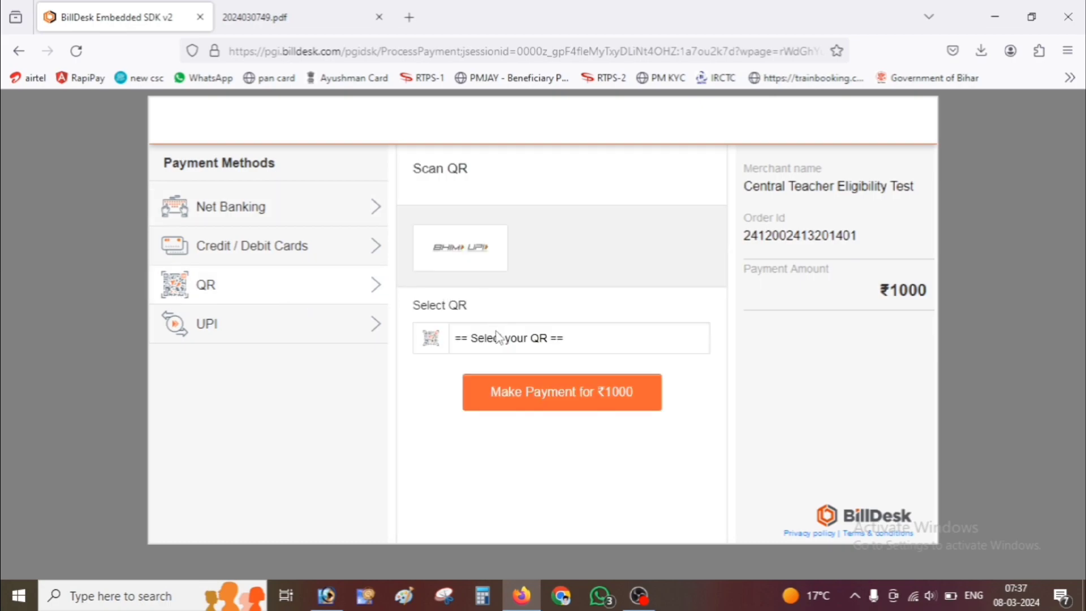
left_click(424, 259)
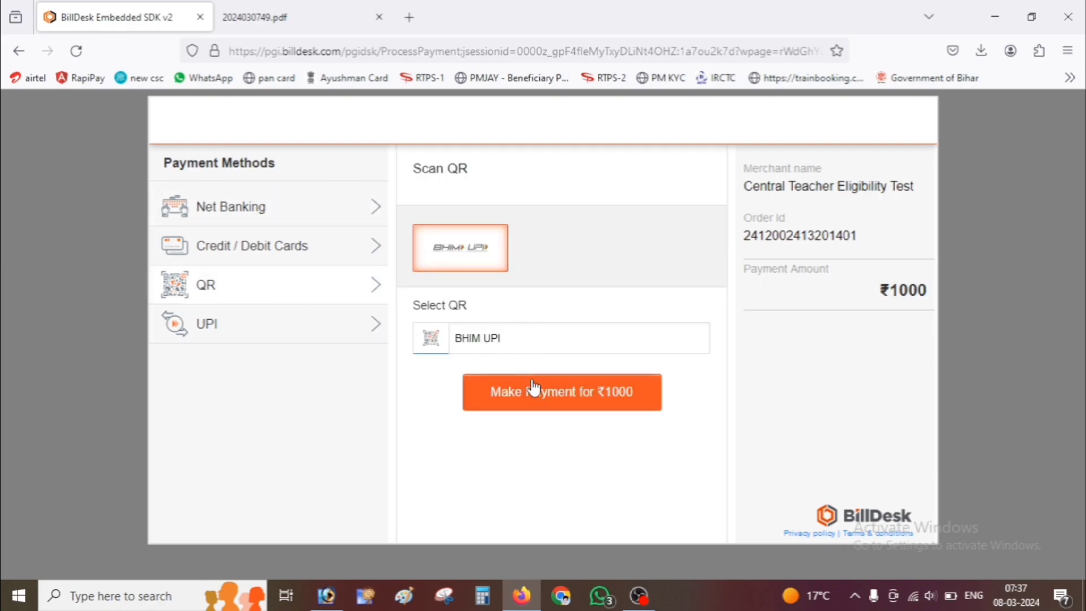
left_click(569, 400)
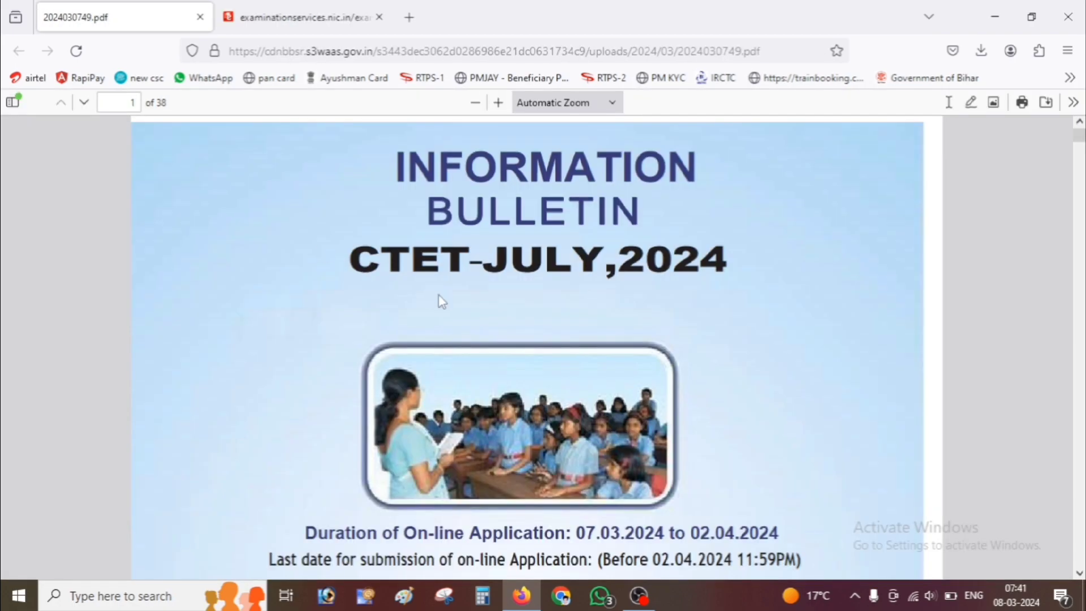
Review the application dates and submission procedure in the CTET July 2024 bulletin, then switch to the registered candidates' sign-in page.
scroll(441, 300, "down", 2)
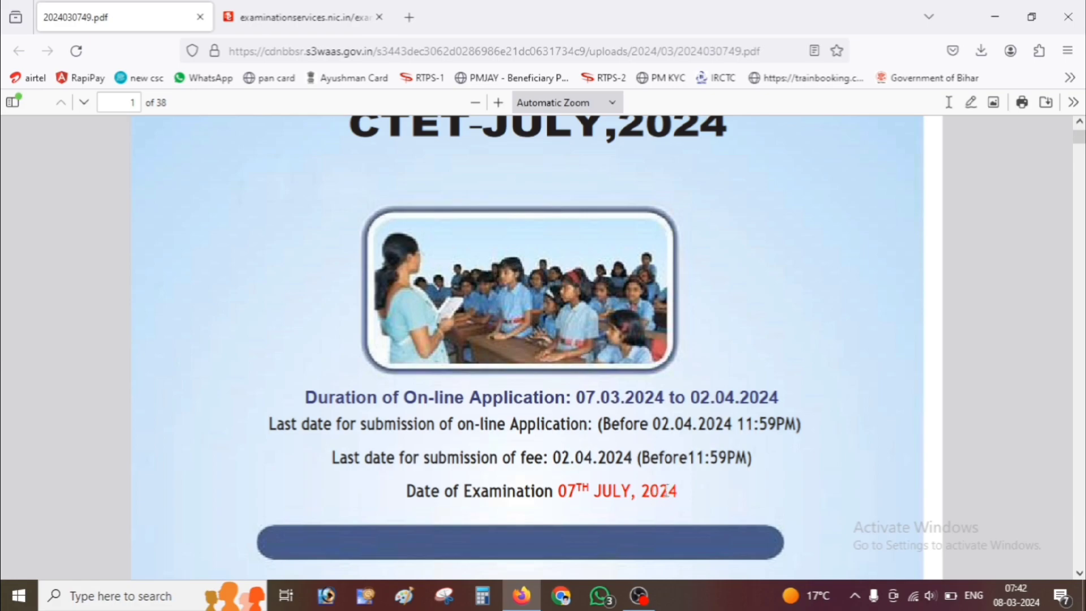
scroll(747, 465, "down", 15)
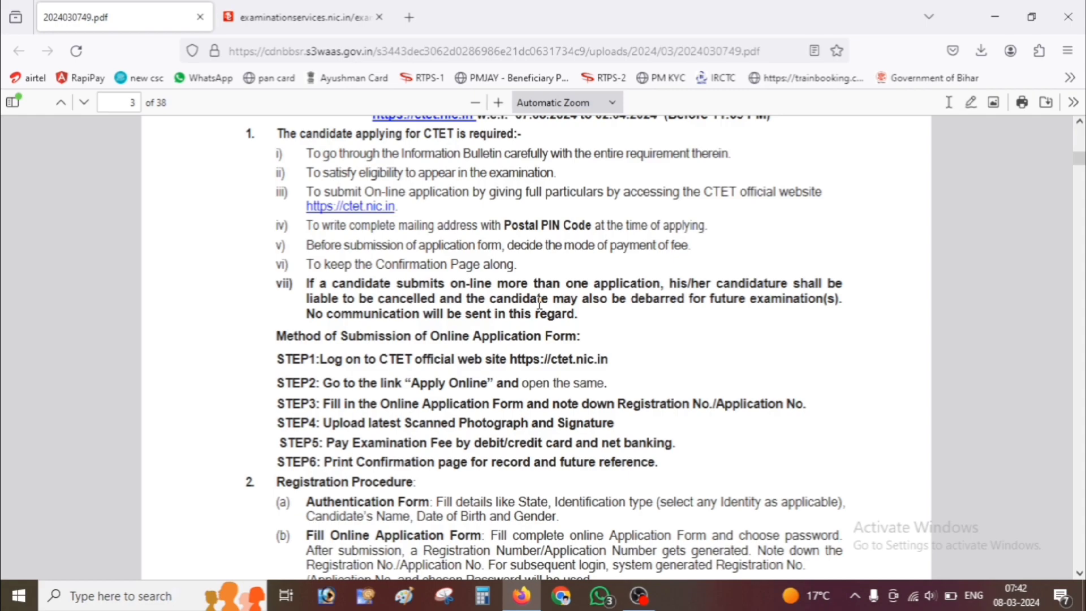
key("ctrl+Tab")
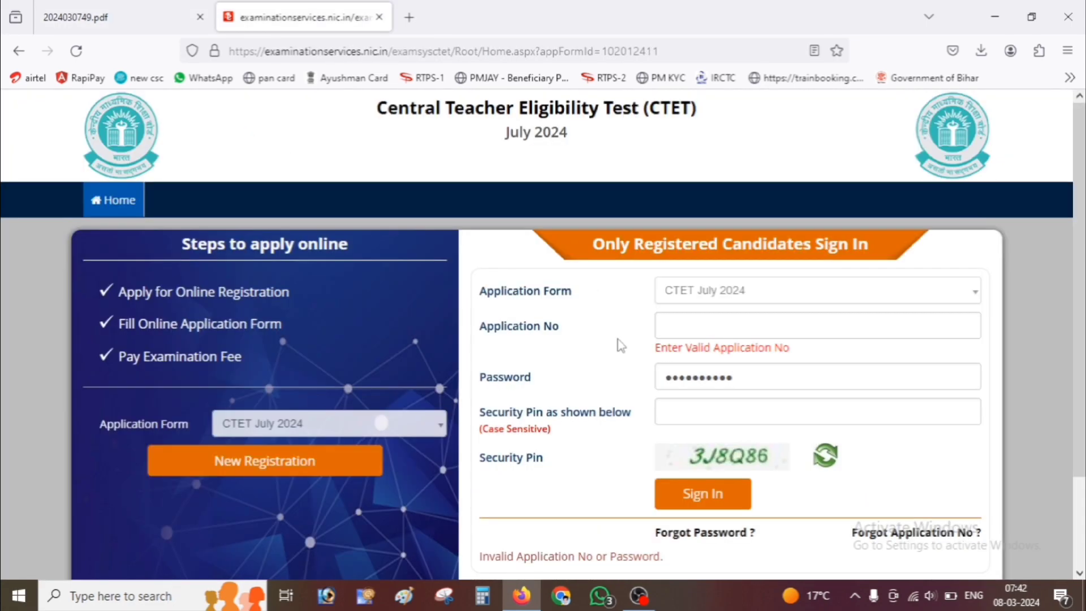